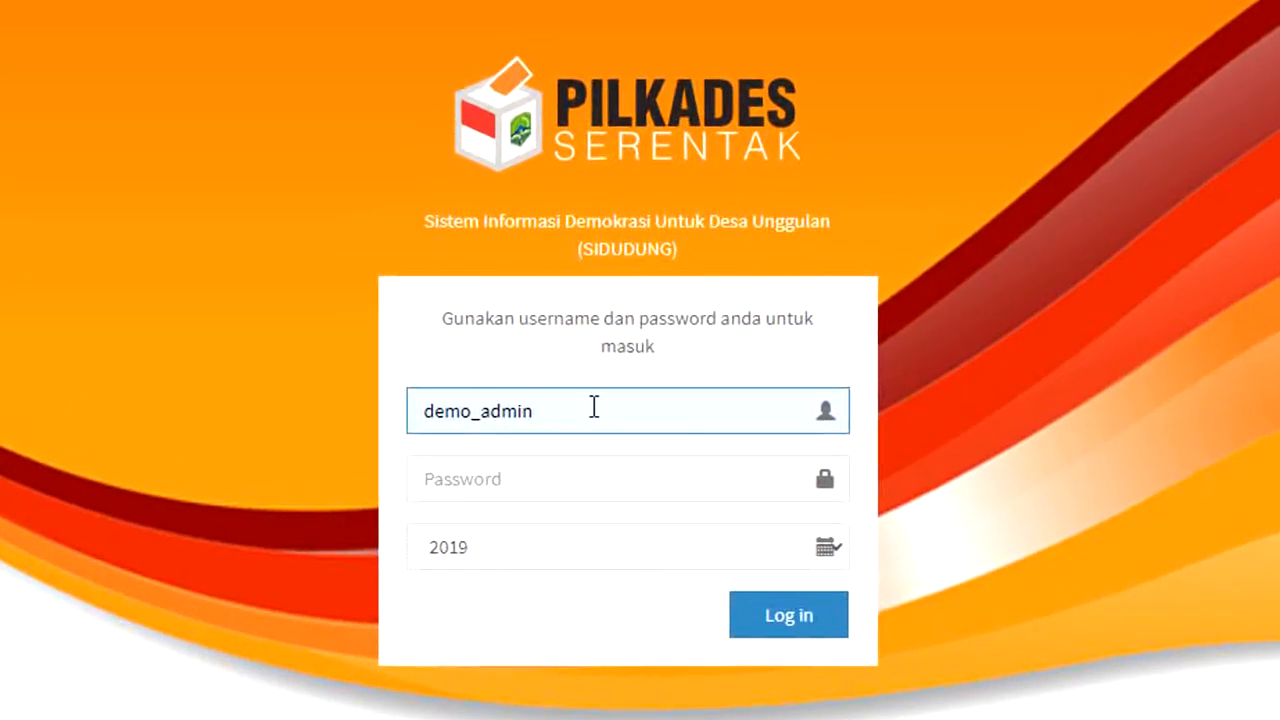
Step: Check the entered admin username, then type the account password into the Password field
{"action": "left_click_drag", "start_coordinate": [594, 412], "coordinate": [416, 412]}
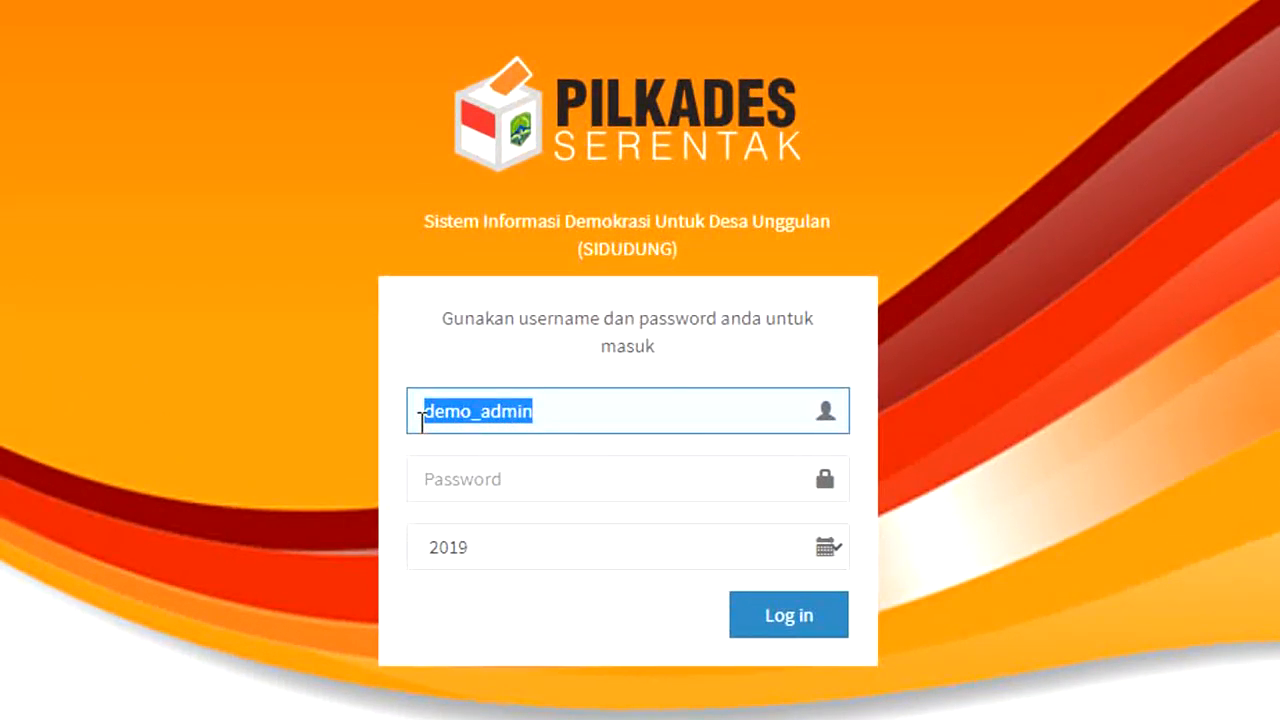
{"action": "left_click", "coordinate": [576, 411]}
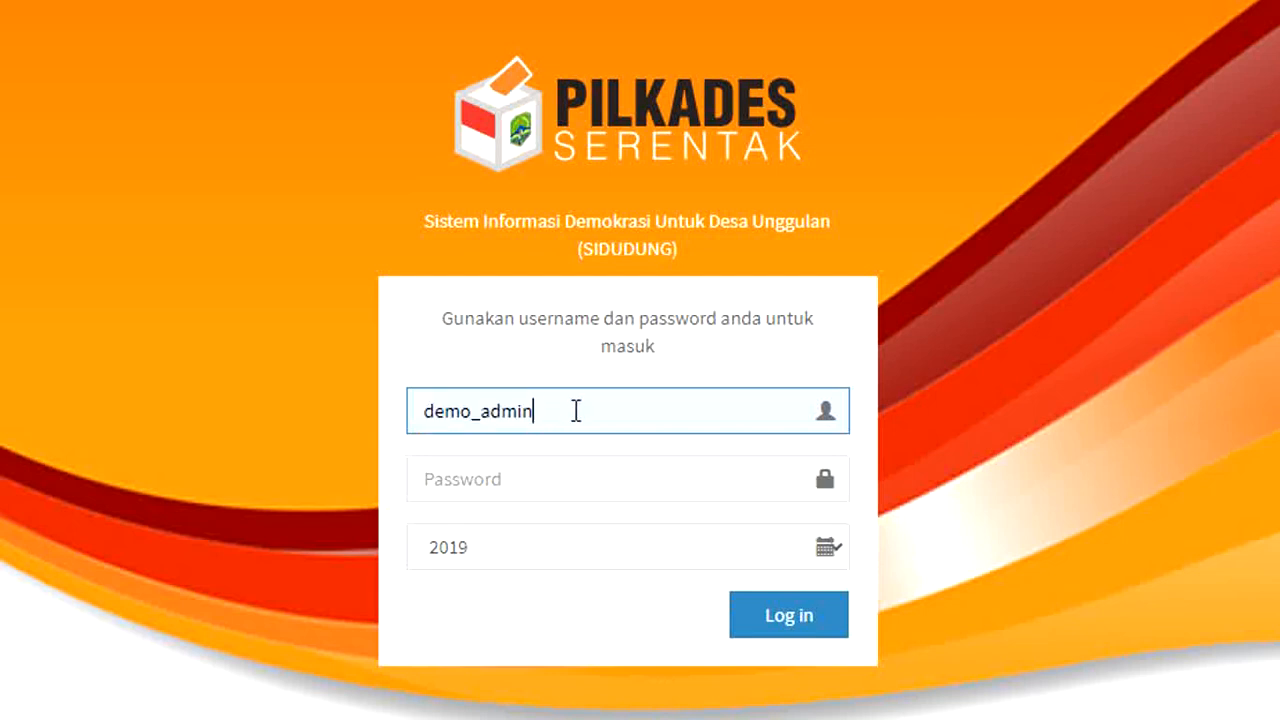
{"action": "left_click_drag", "start_coordinate": [574, 410], "coordinate": [428, 423]}
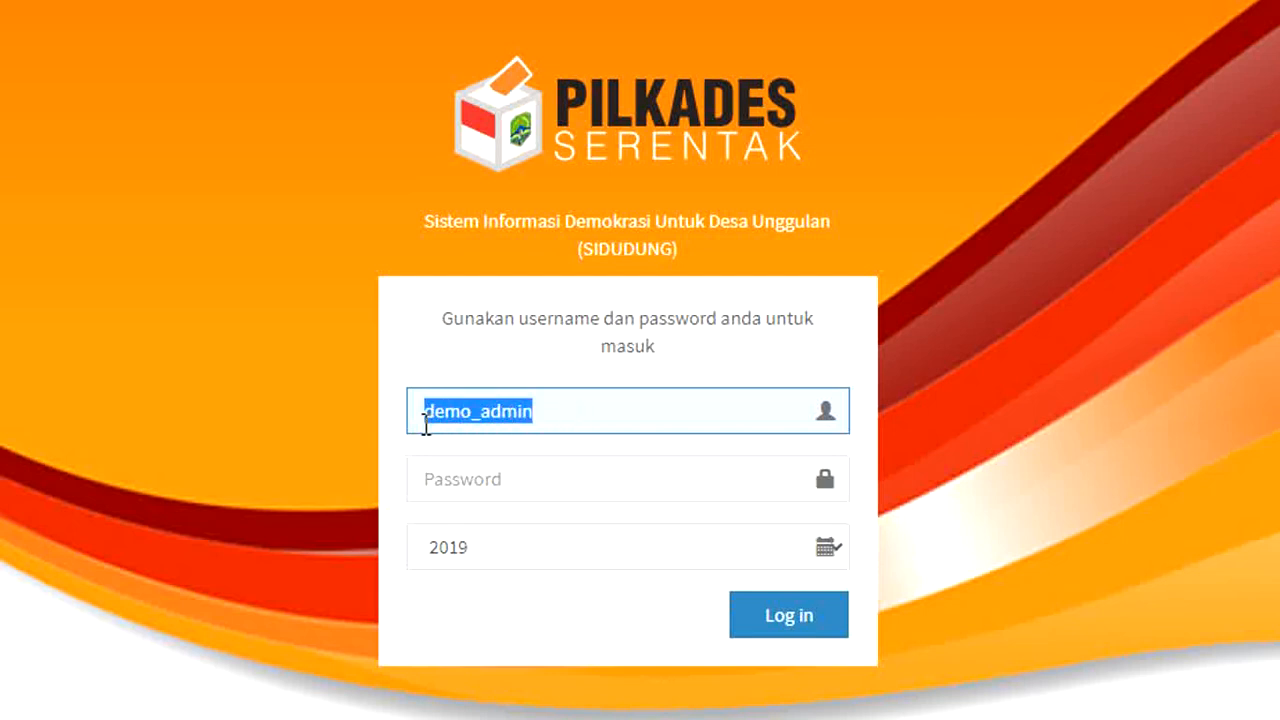
{"action": "left_click", "coordinate": [571, 404]}
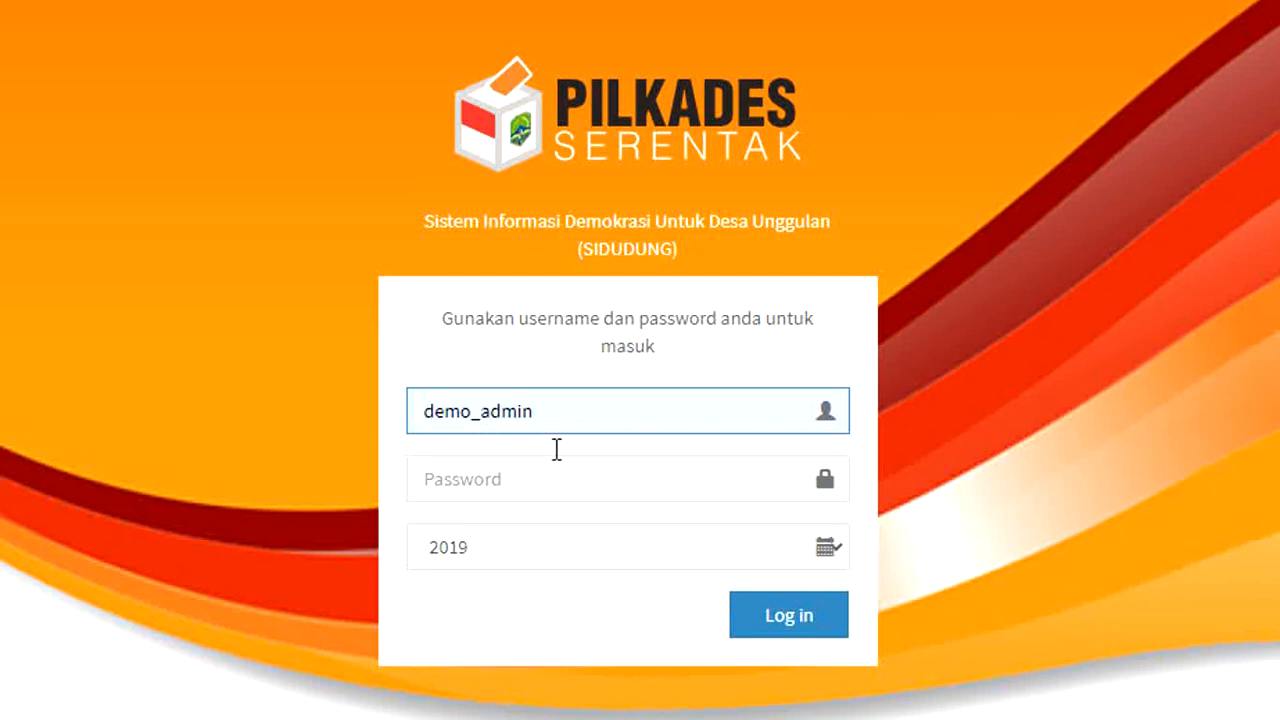
{"action": "left_click", "coordinate": [520, 481]}
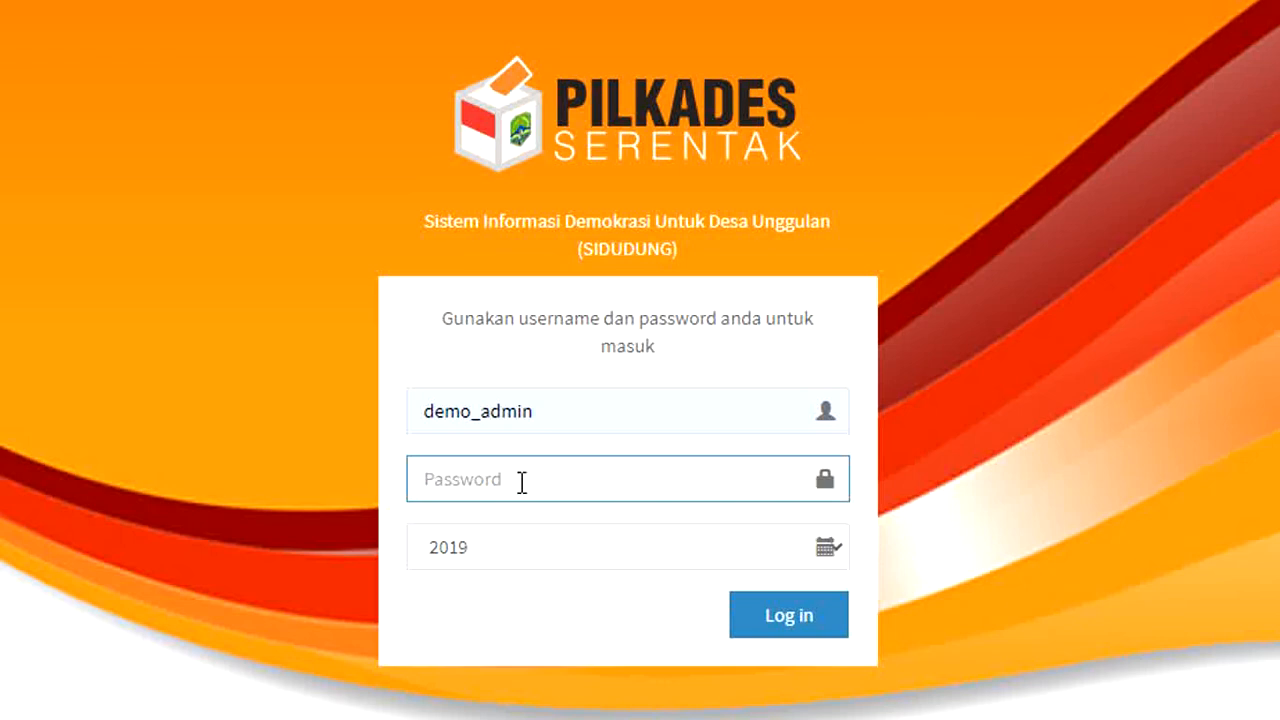
{"action": "type", "text": "admin123"}
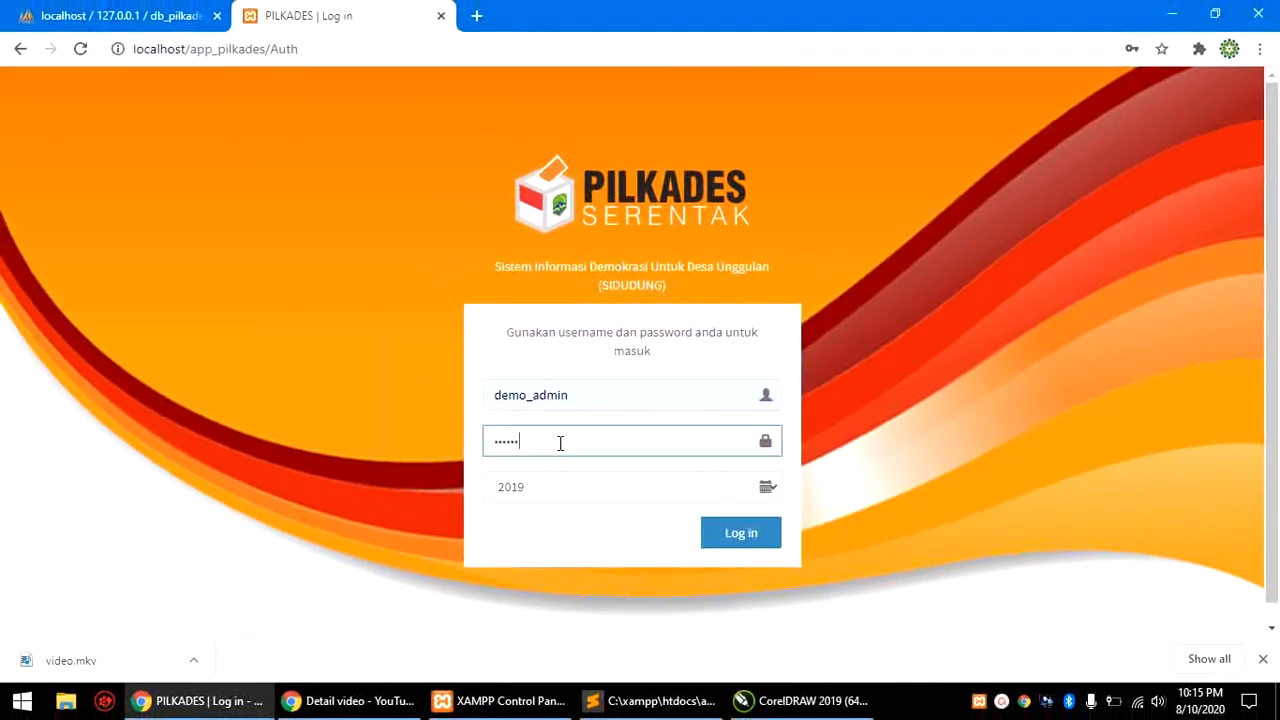
Step: Log in to the PILKADES Dashboard and dismiss Chrome's save-password offer
{"action": "left_click", "coordinate": [743, 531]}
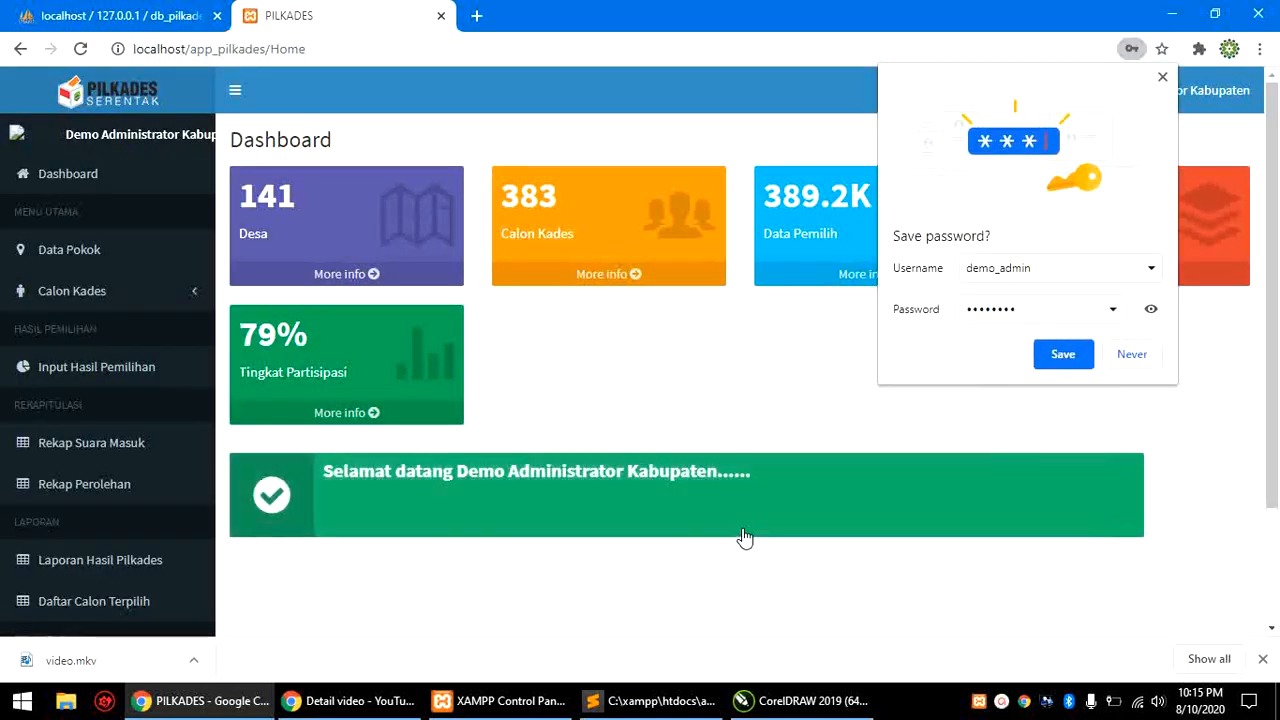
{"action": "left_click", "coordinate": [1161, 78]}
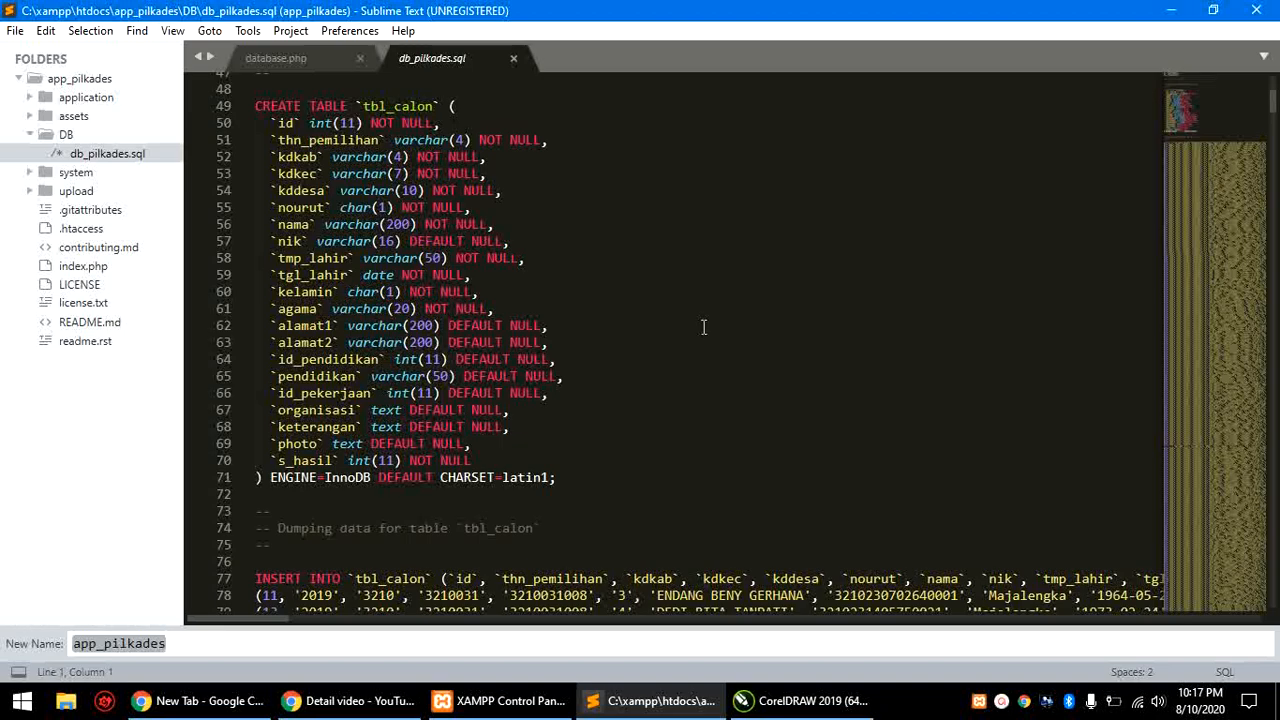
Step: Expand and collapse the DB, system and upload folders, leaving all collapsed under app_pilkades
{"action": "left_click", "coordinate": [32, 139]}
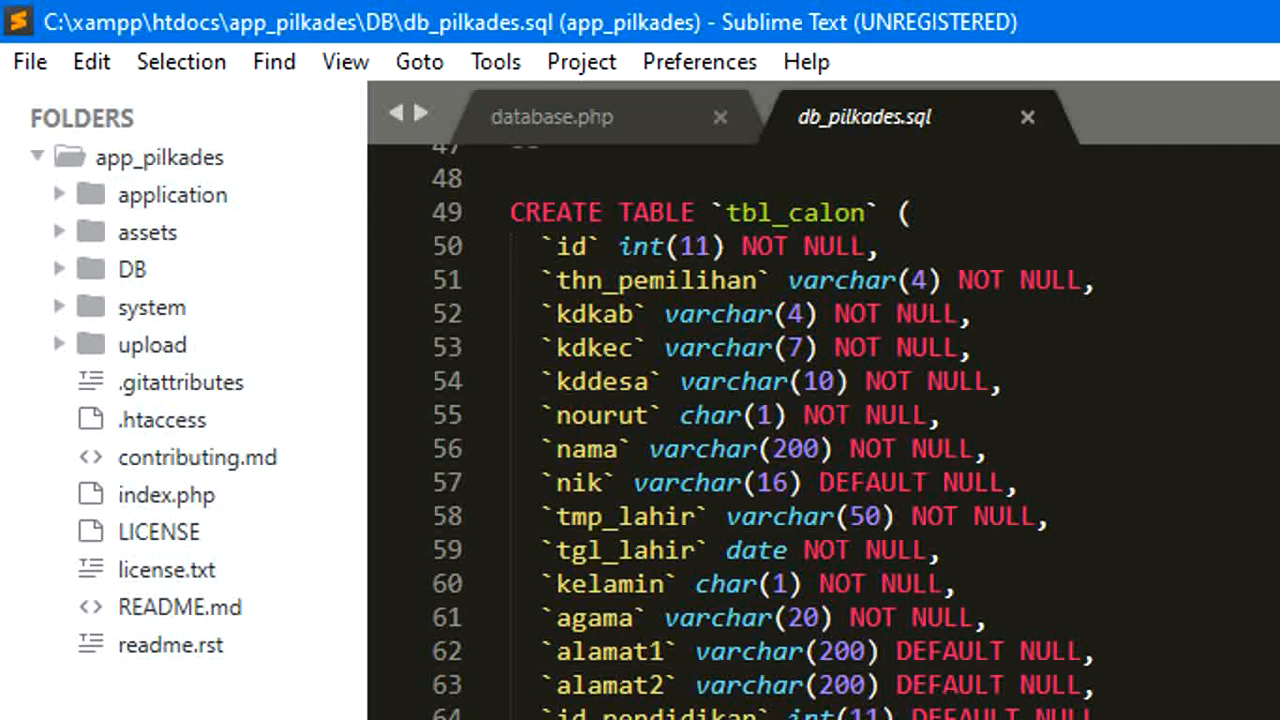
{"action": "left_click", "coordinate": [38, 161]}
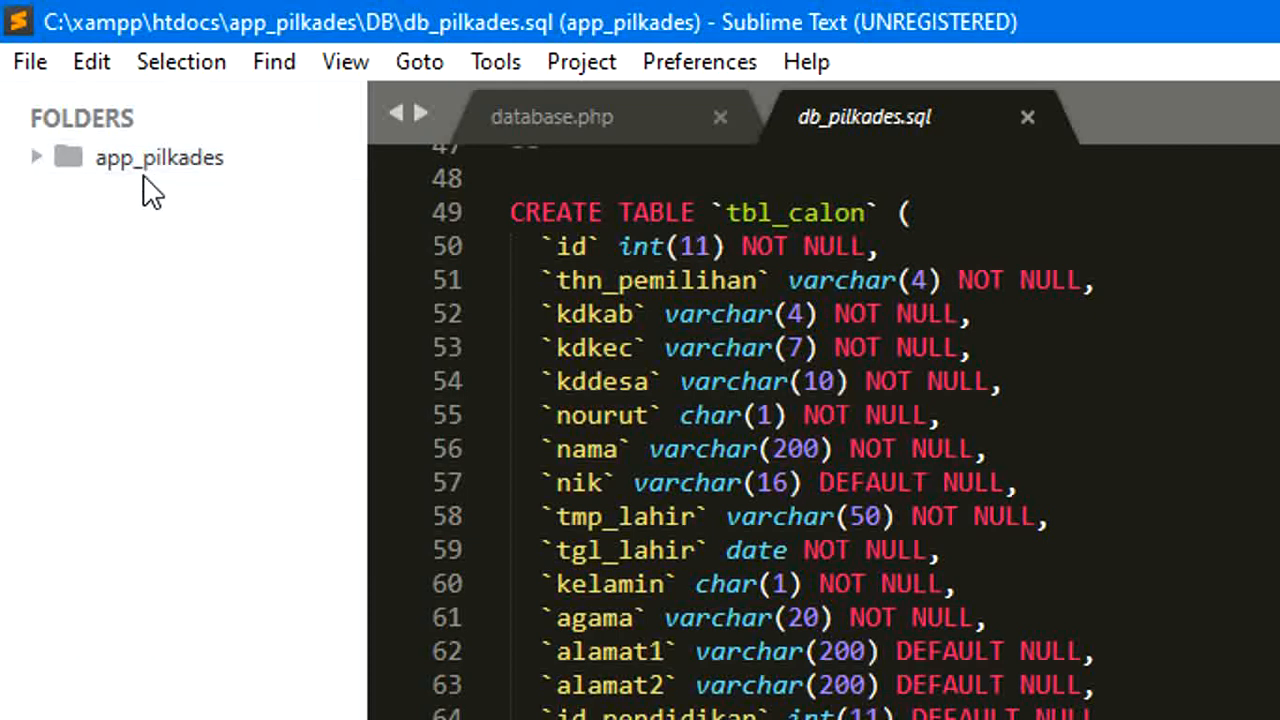
{"action": "left_click", "coordinate": [33, 152]}
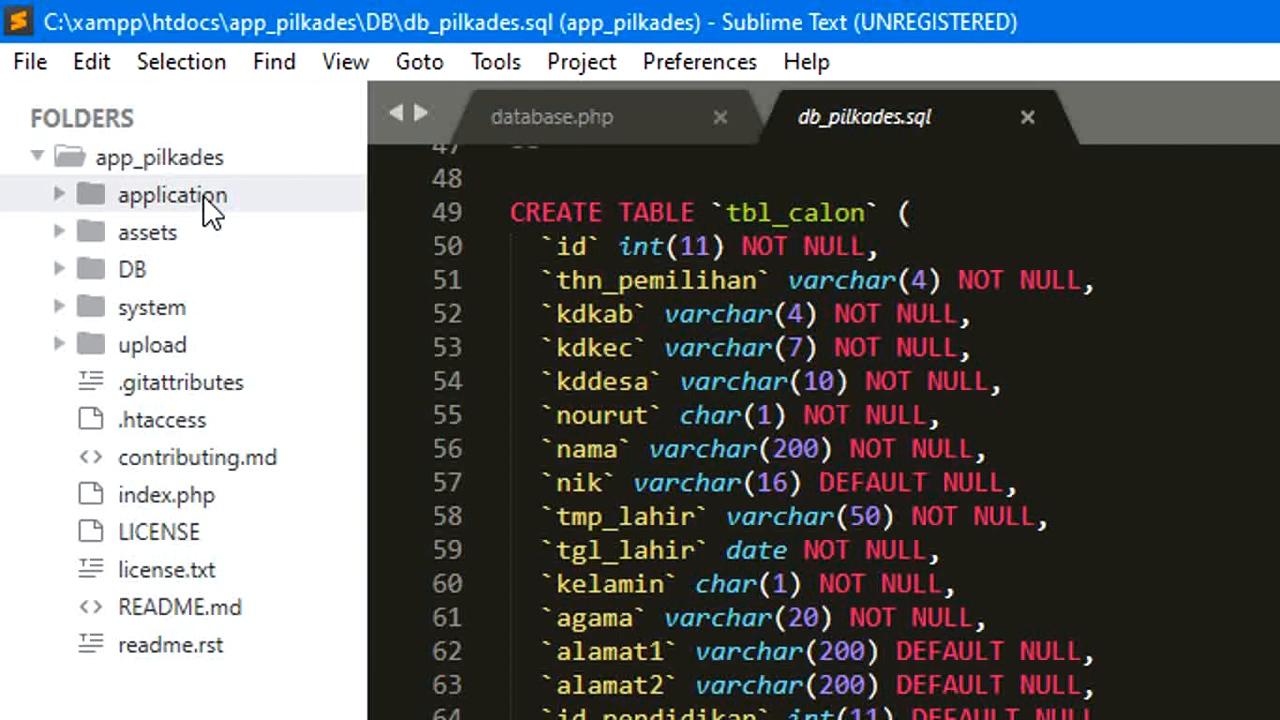
{"action": "left_click", "coordinate": [182, 268]}
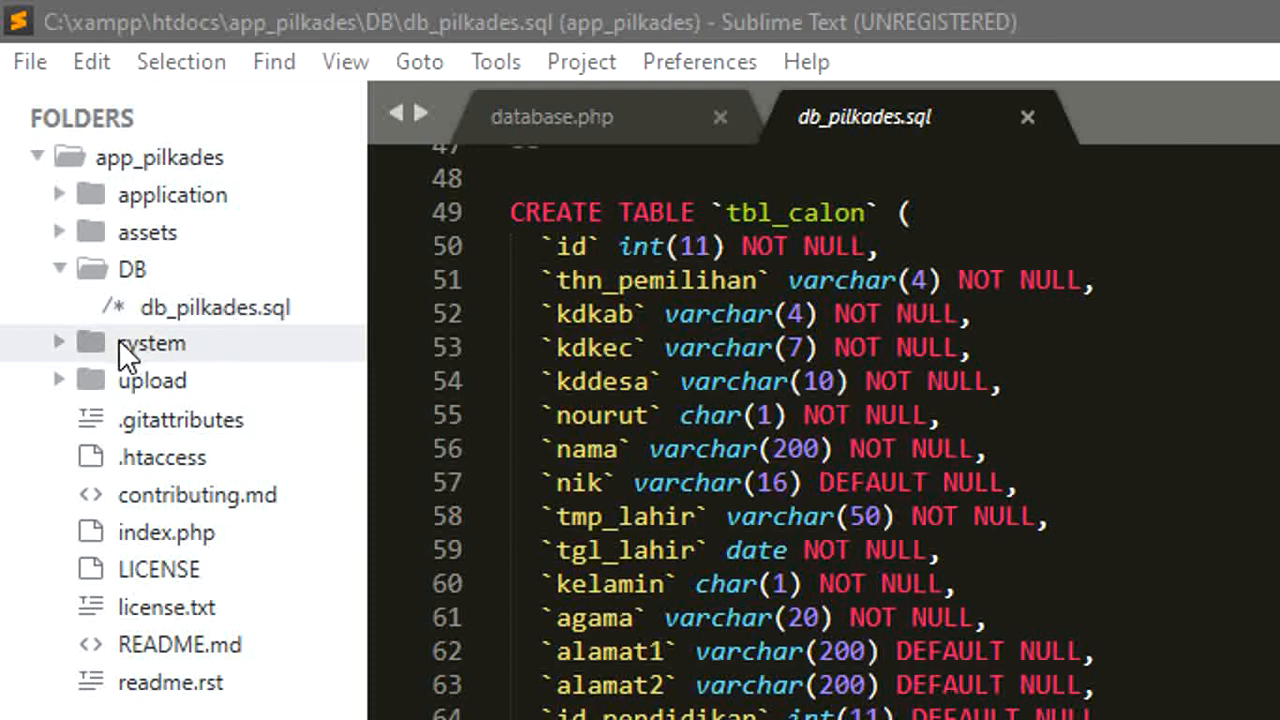
{"action": "left_click", "coordinate": [155, 348]}
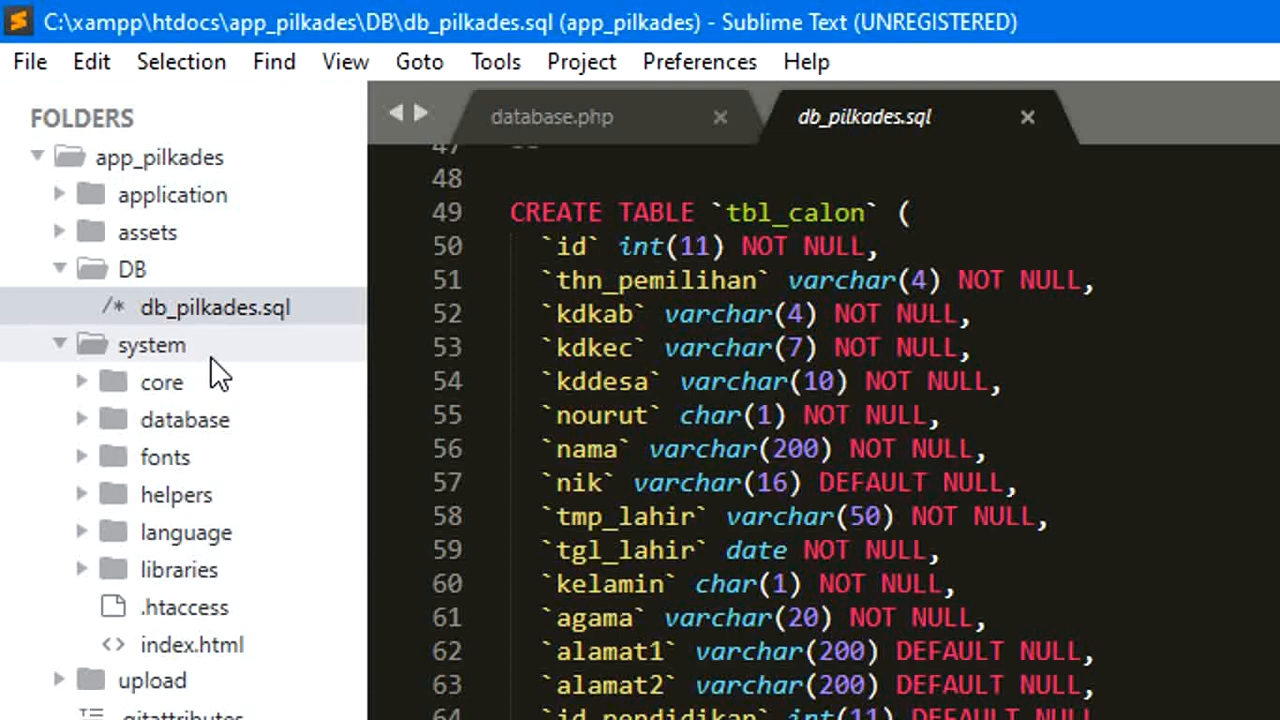
{"action": "left_click", "coordinate": [68, 680]}
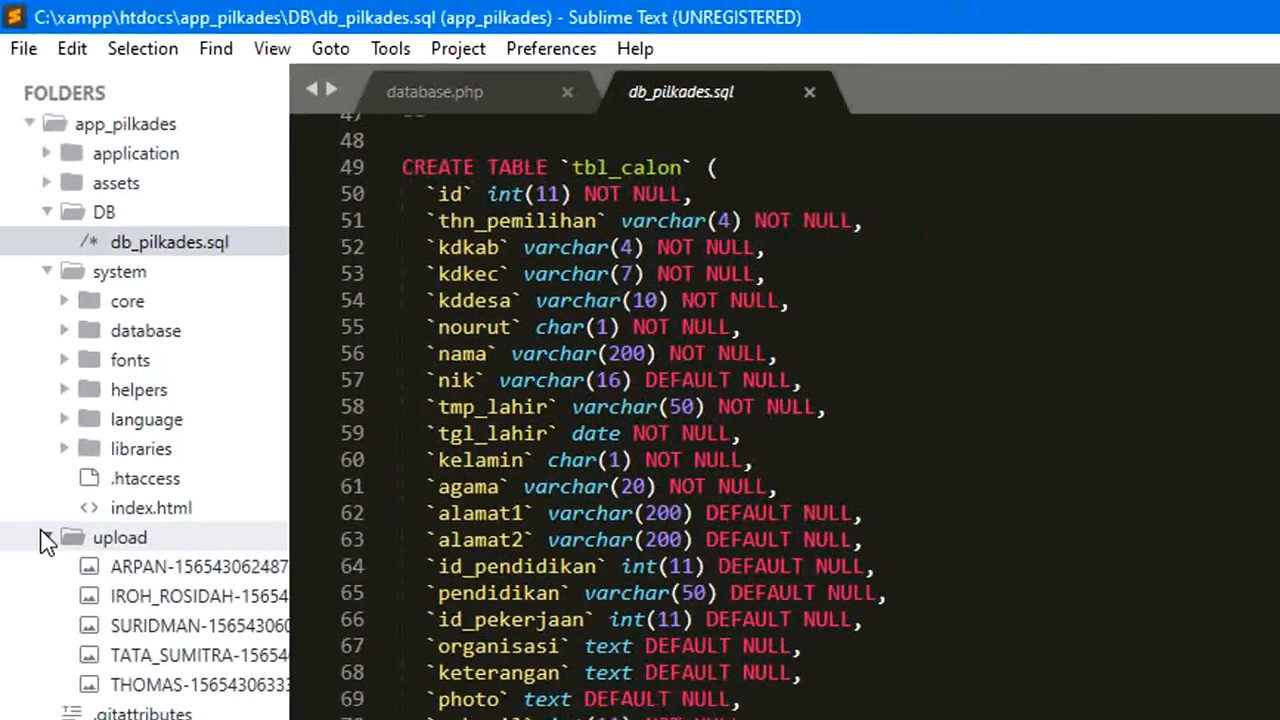
{"action": "left_click", "coordinate": [60, 682]}
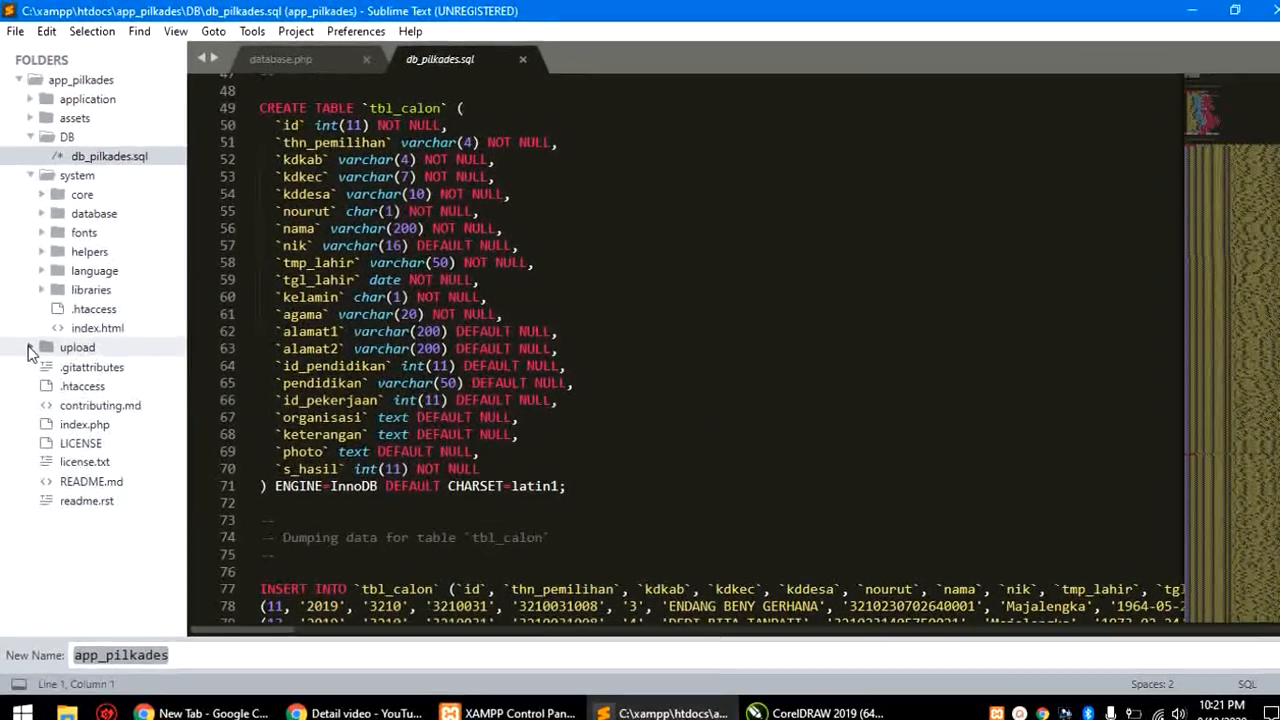
{"action": "left_click", "coordinate": [32, 174]}
{"action": "left_click", "coordinate": [32, 136]}
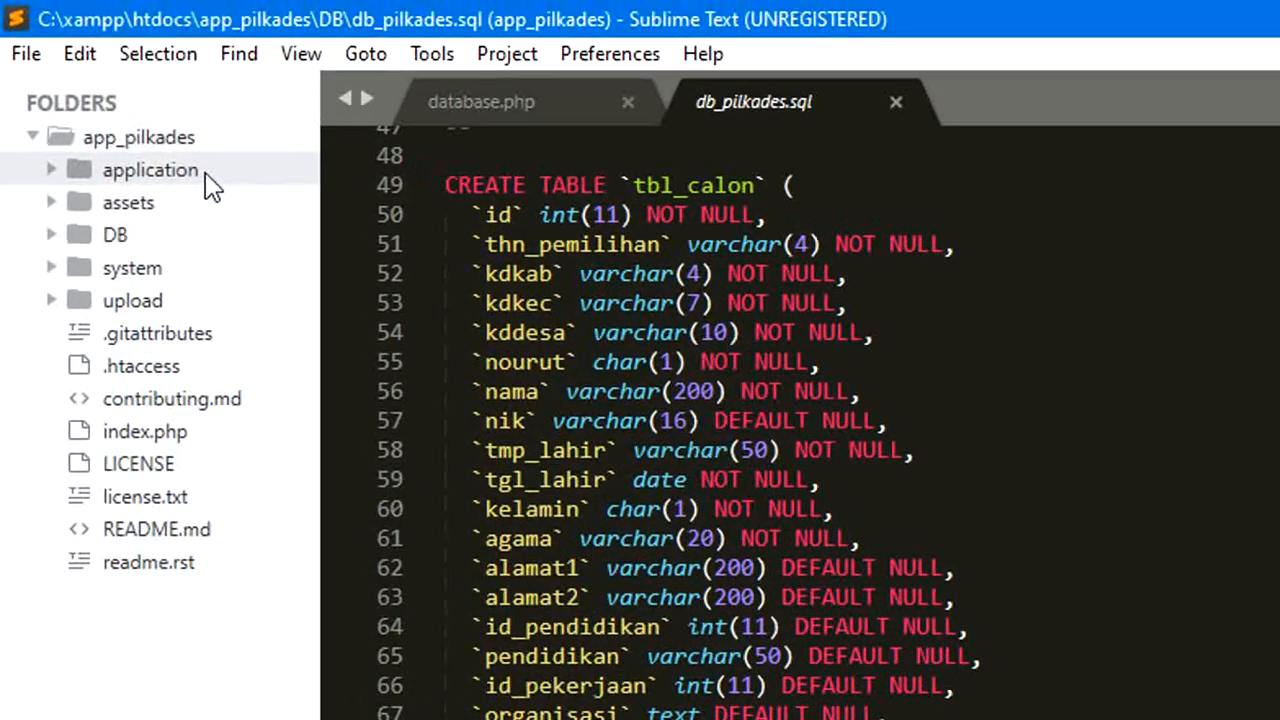
Step: Open application/config/database.php from the sidebar
{"action": "left_click", "coordinate": [118, 97]}
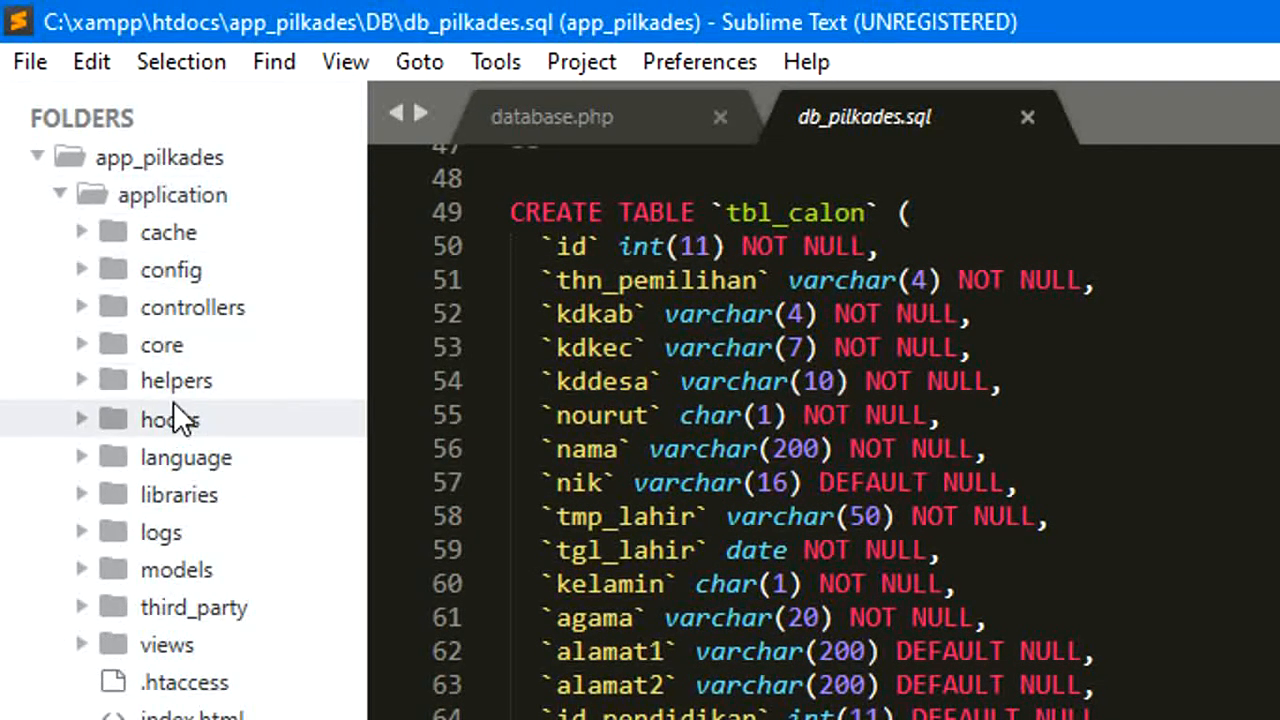
{"action": "left_click", "coordinate": [192, 280]}
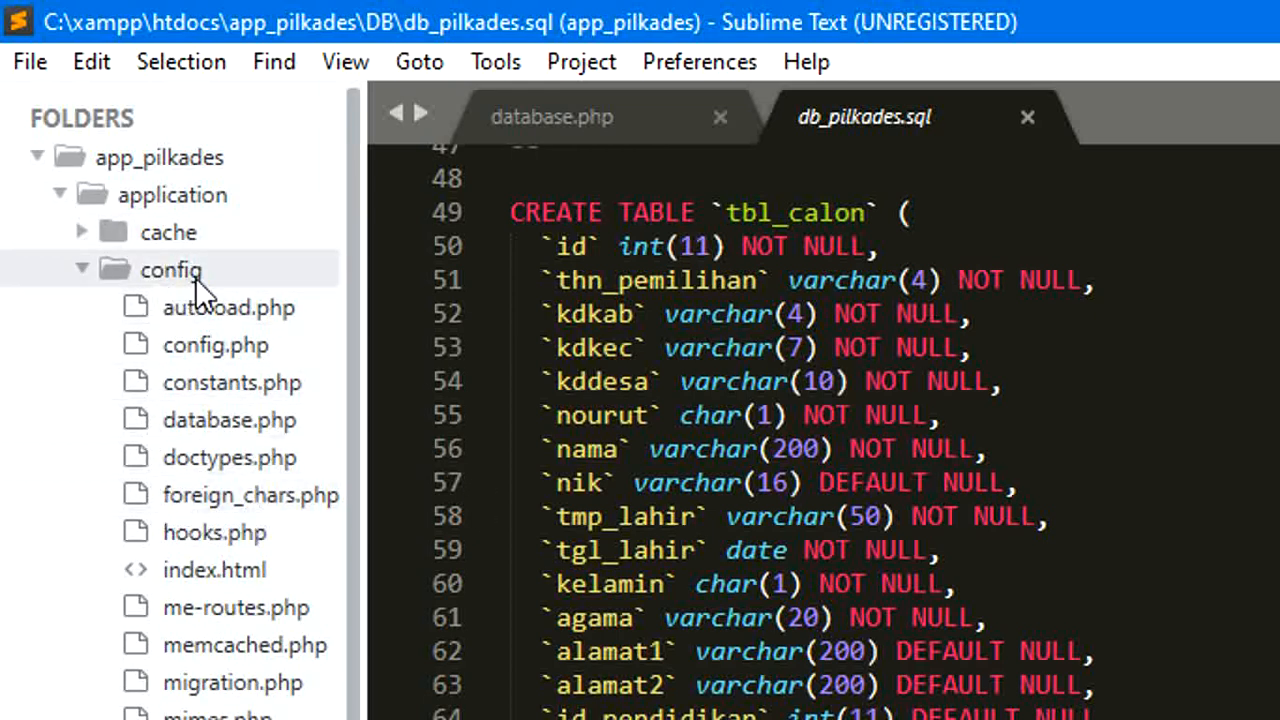
{"action": "left_click", "coordinate": [237, 422]}
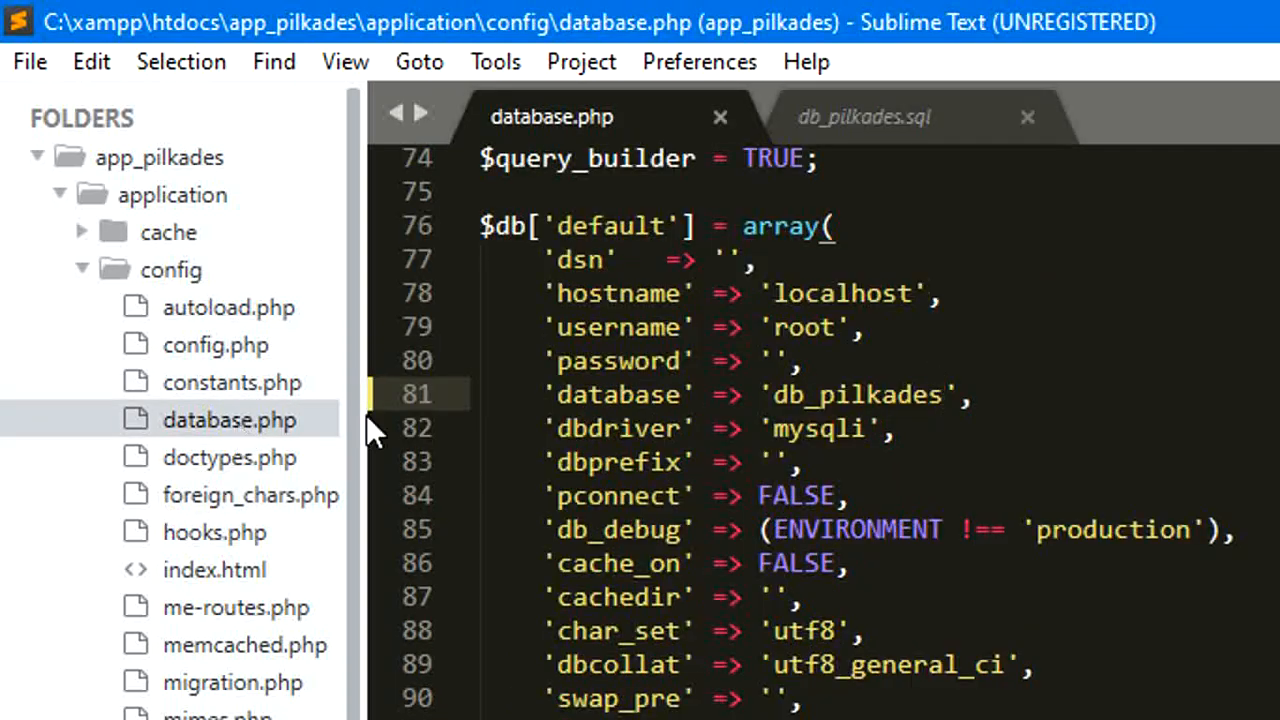
{"action": "key", "text": "Down"}
Step: Review the $db['default'] connection settings, leaving the caret after localhost on line 78
{"action": "left_click", "coordinate": [744, 646]}
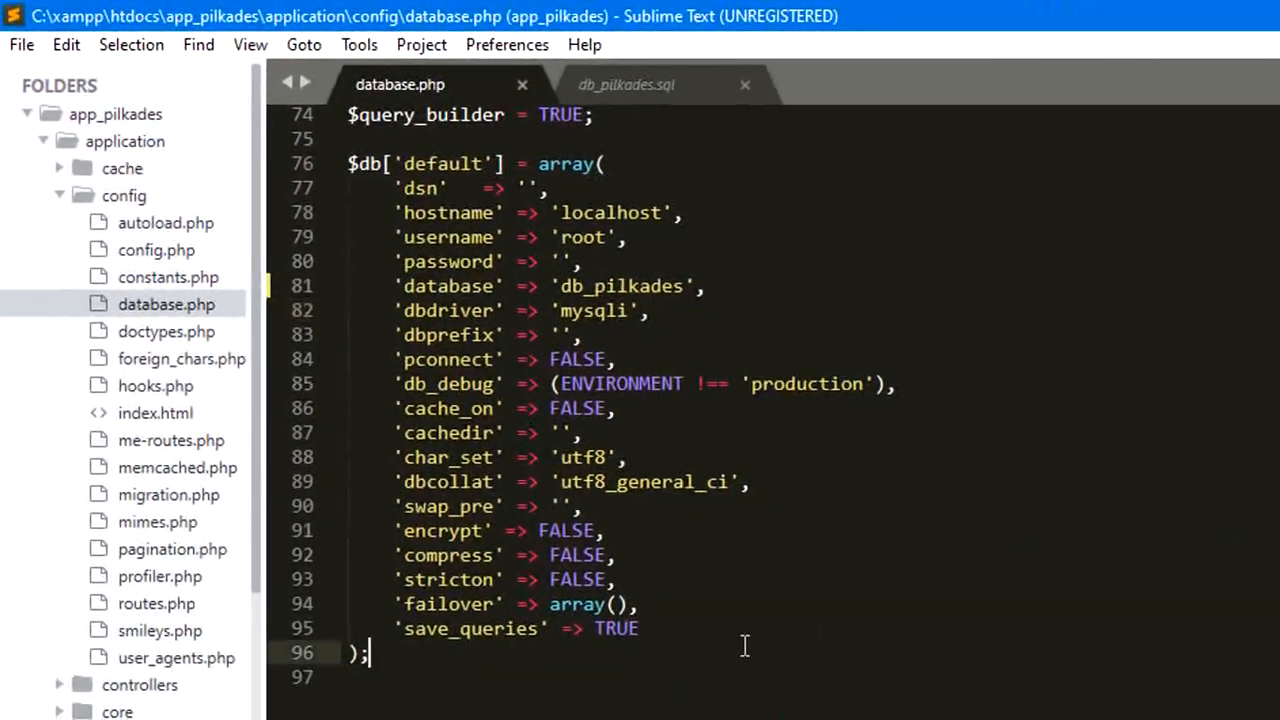
{"action": "left_click_drag", "start_coordinate": [744, 646], "coordinate": [415, 104]}
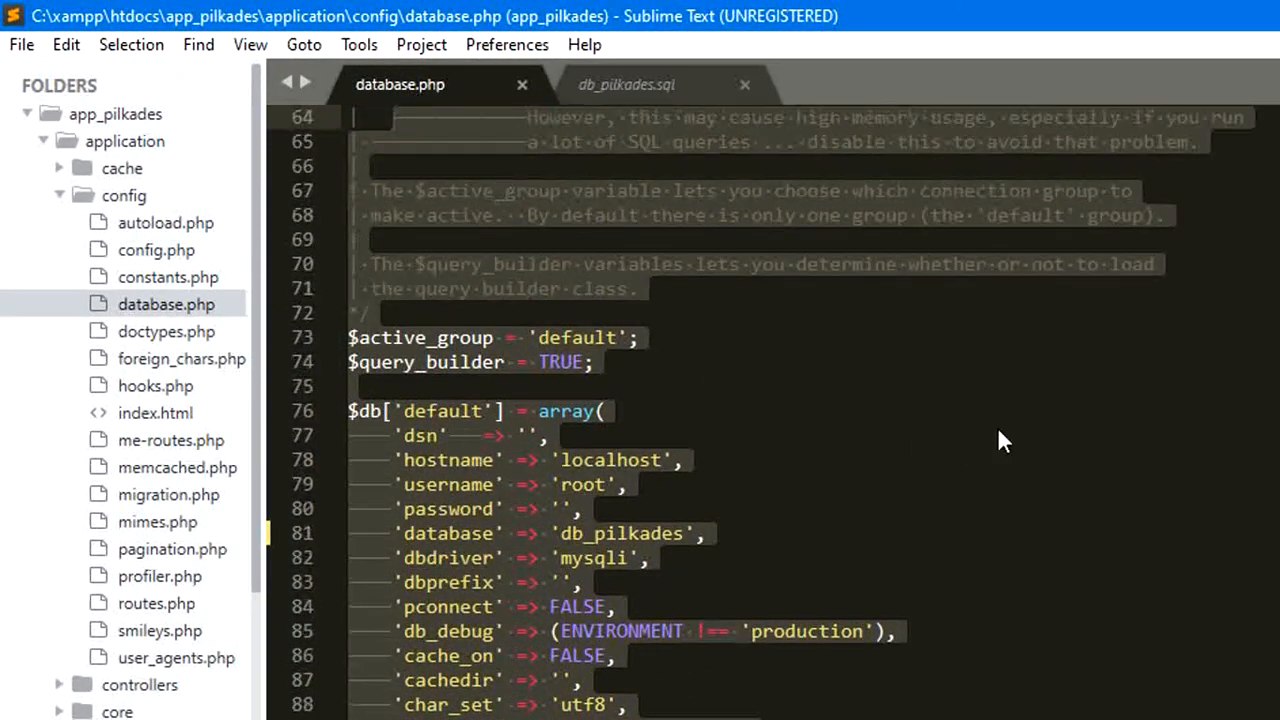
{"action": "left_click", "coordinate": [992, 388]}
{"action": "scroll", "coordinate": [960, 450], "scroll_direction": "down", "scroll_amount": 1}
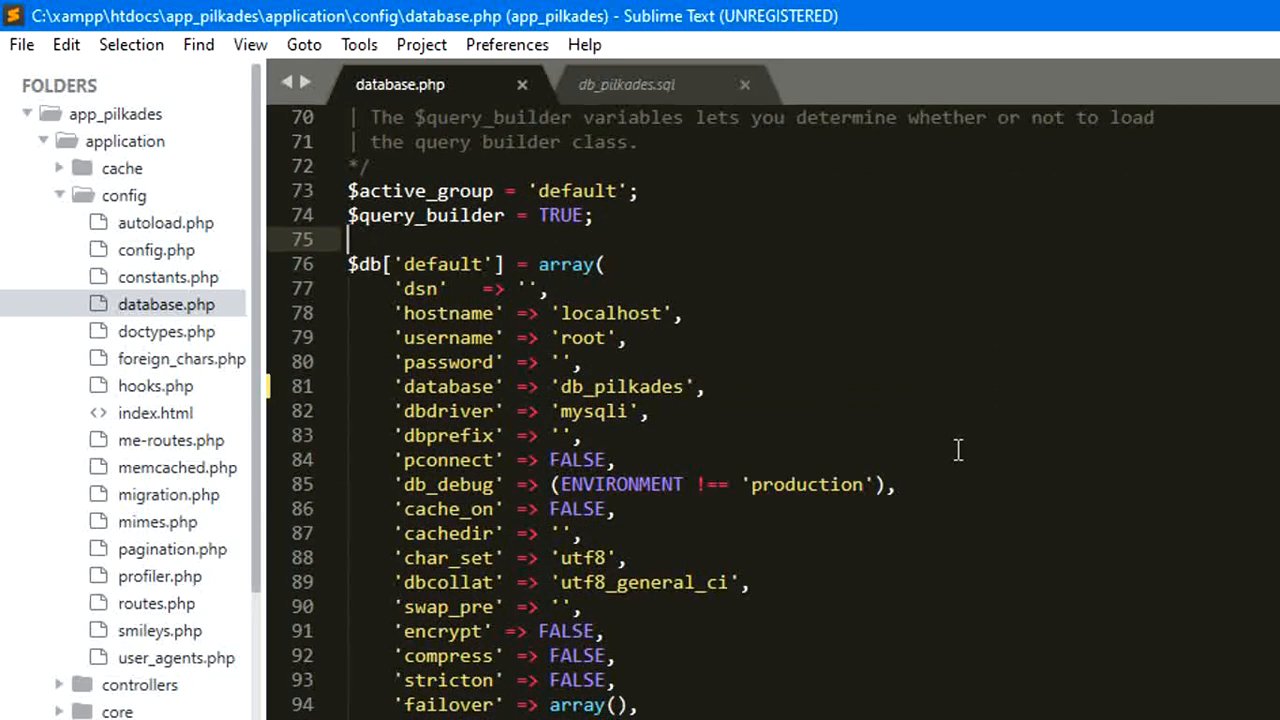
{"action": "left_click", "coordinate": [352, 190]}
{"action": "left_click_drag", "start_coordinate": [352, 190], "coordinate": [640, 716]}
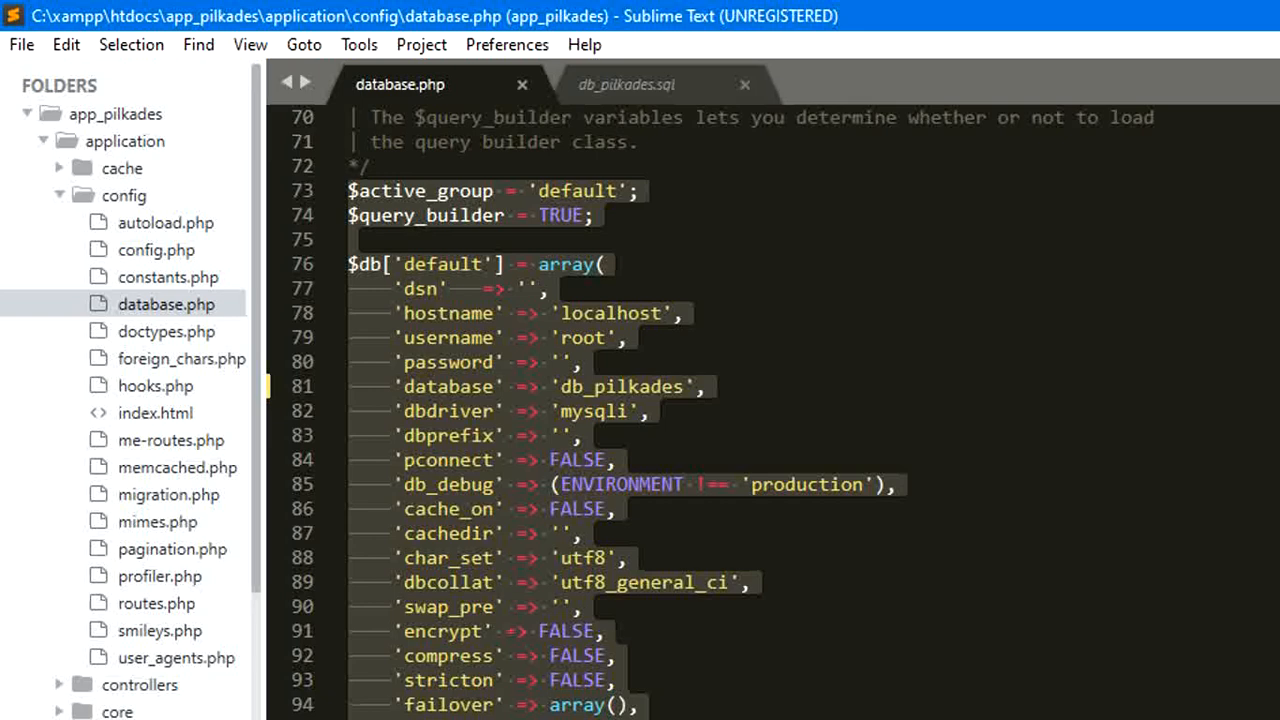
{"action": "left_click", "coordinate": [1042, 364]}
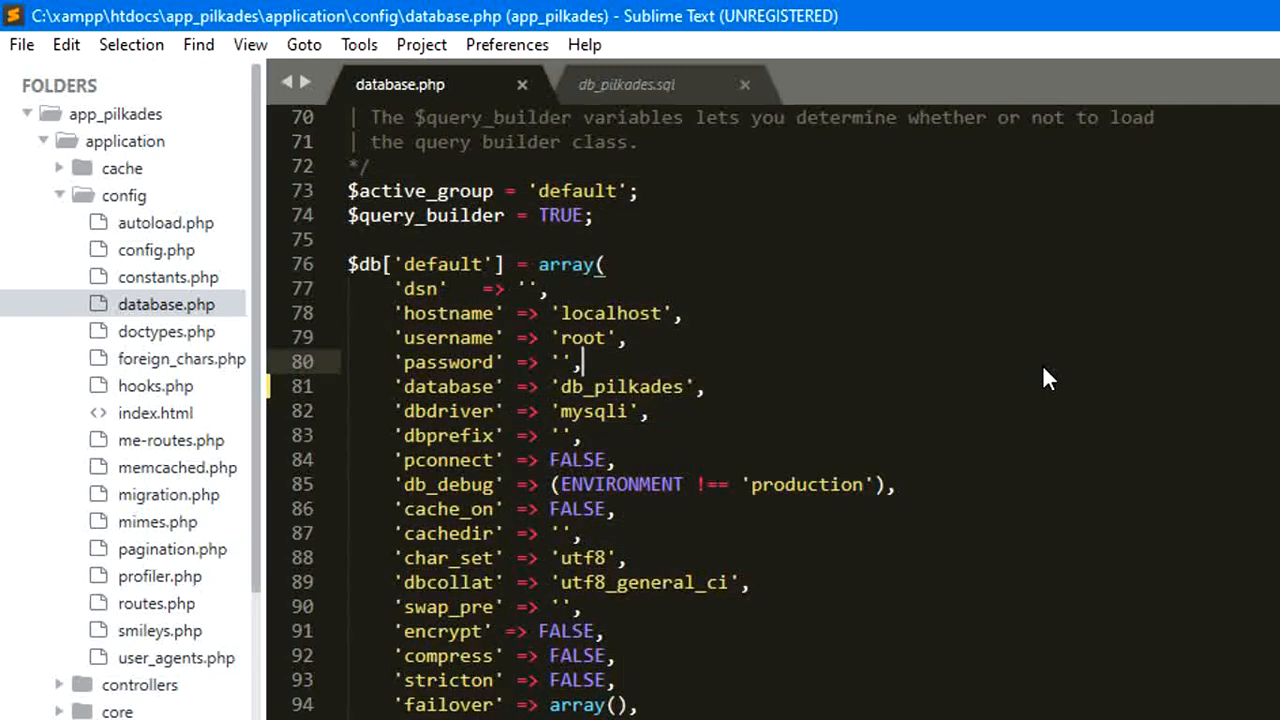
{"action": "left_click", "coordinate": [664, 314]}
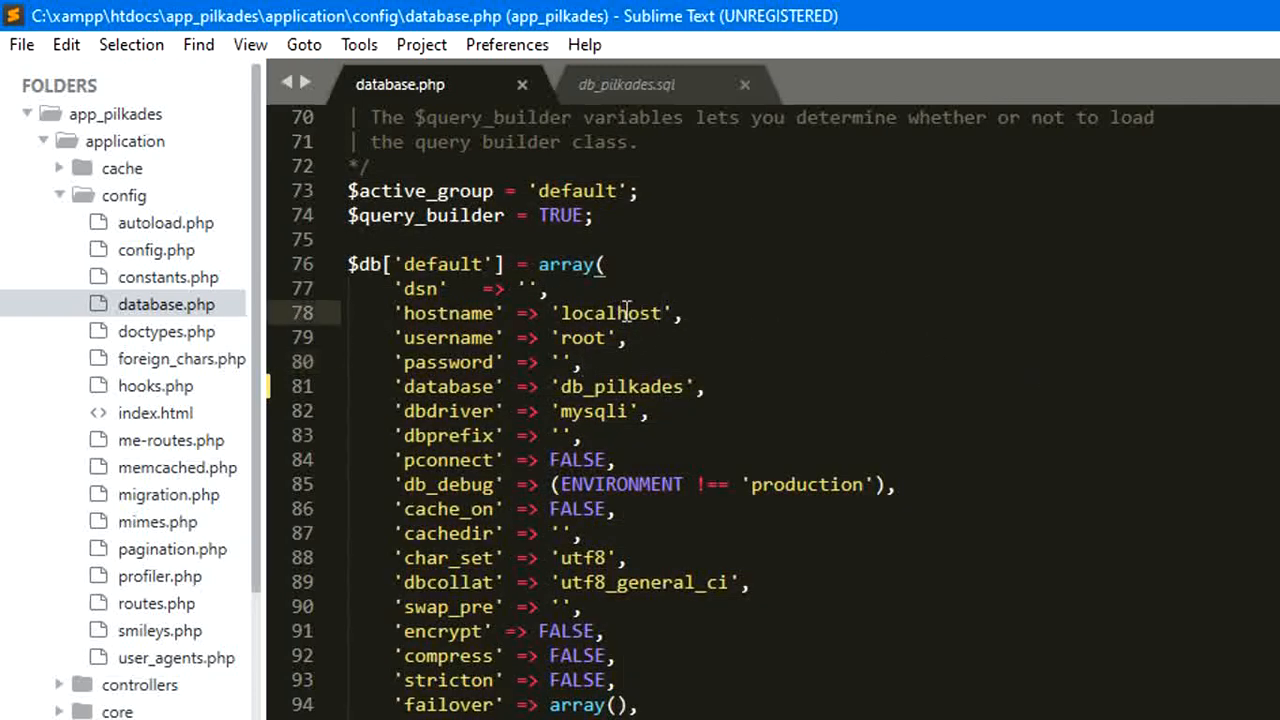
Step: Delete part of localhost on line 78, undo it, then select line 81's database entry
{"action": "key", "text": "BackSpace"}
{"action": "key", "text": "BackSpace"}
{"action": "key", "text": "BackSpace"}
{"action": "key", "text": "BackSpace"}
{"action": "key", "text": "BackSpace"}
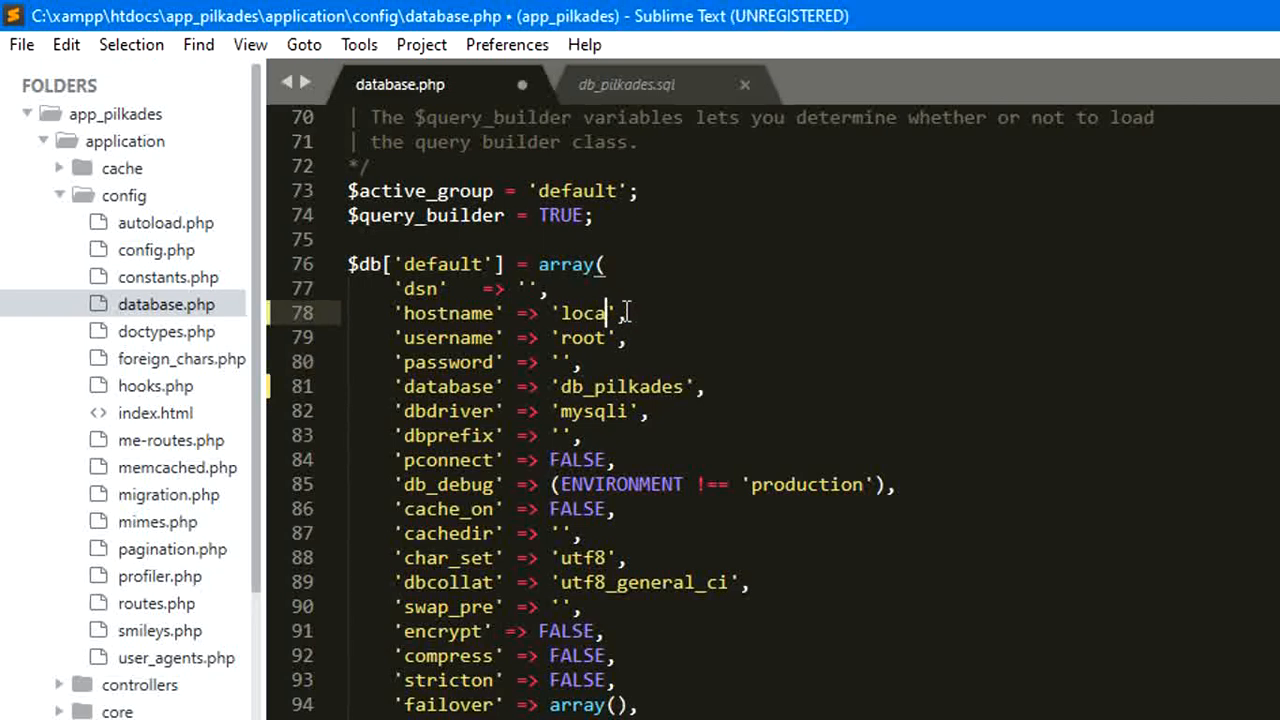
{"action": "key", "text": "BackSpace"}
{"action": "key", "text": "BackSpace"}
{"action": "key", "text": "ctrl+z"}
{"action": "key", "text": "ctrl+z"}
{"action": "key", "text": "ctrl+z"}
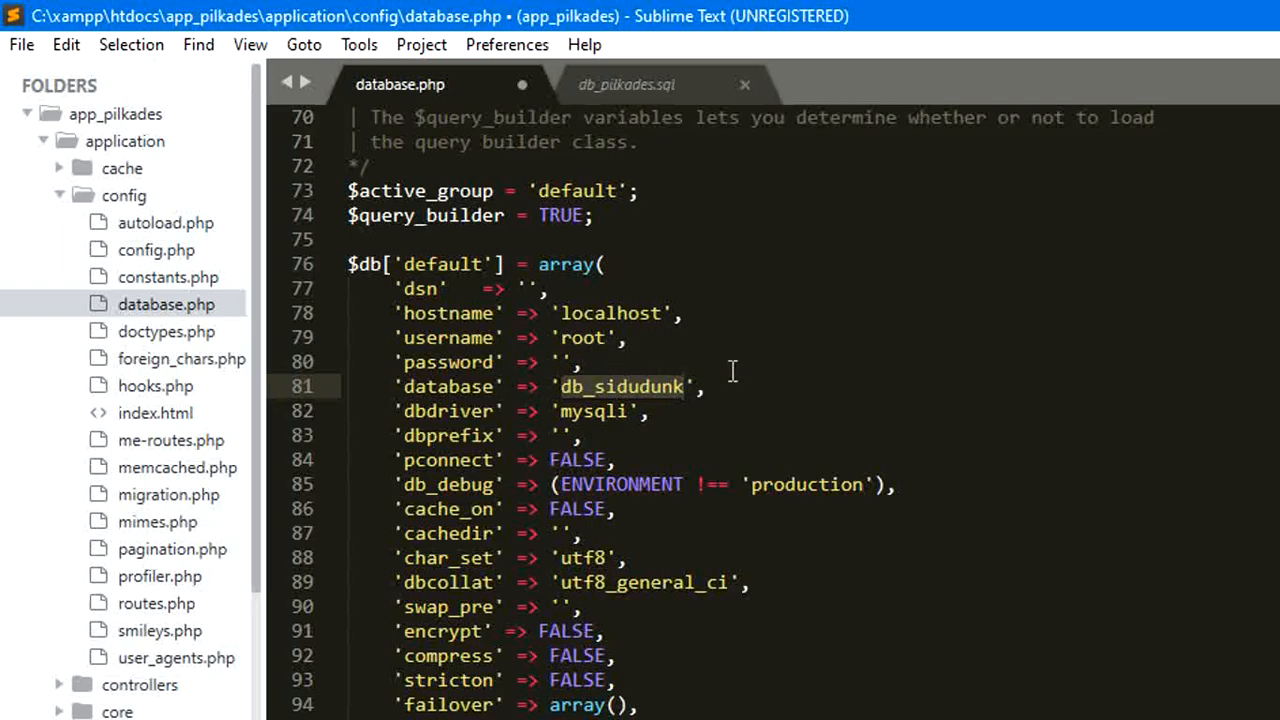
{"action": "left_click", "coordinate": [406, 386]}
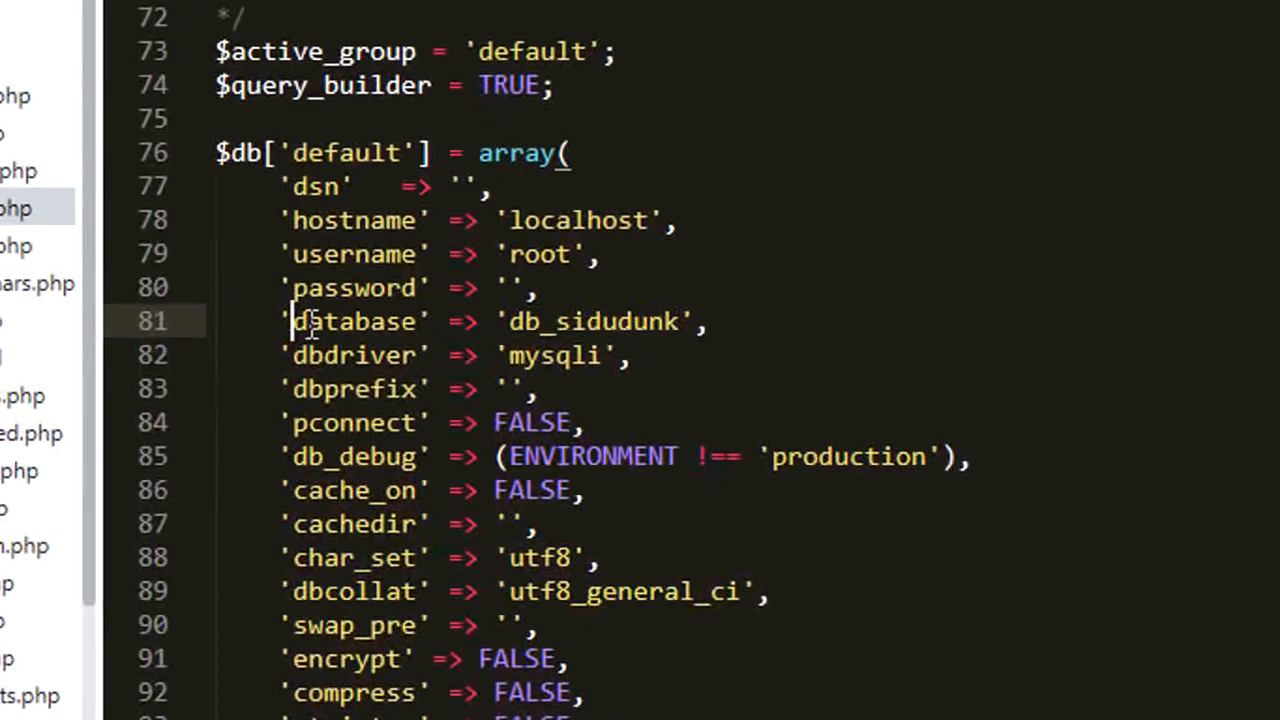
{"action": "left_click_drag", "start_coordinate": [308, 322], "coordinate": [714, 320]}
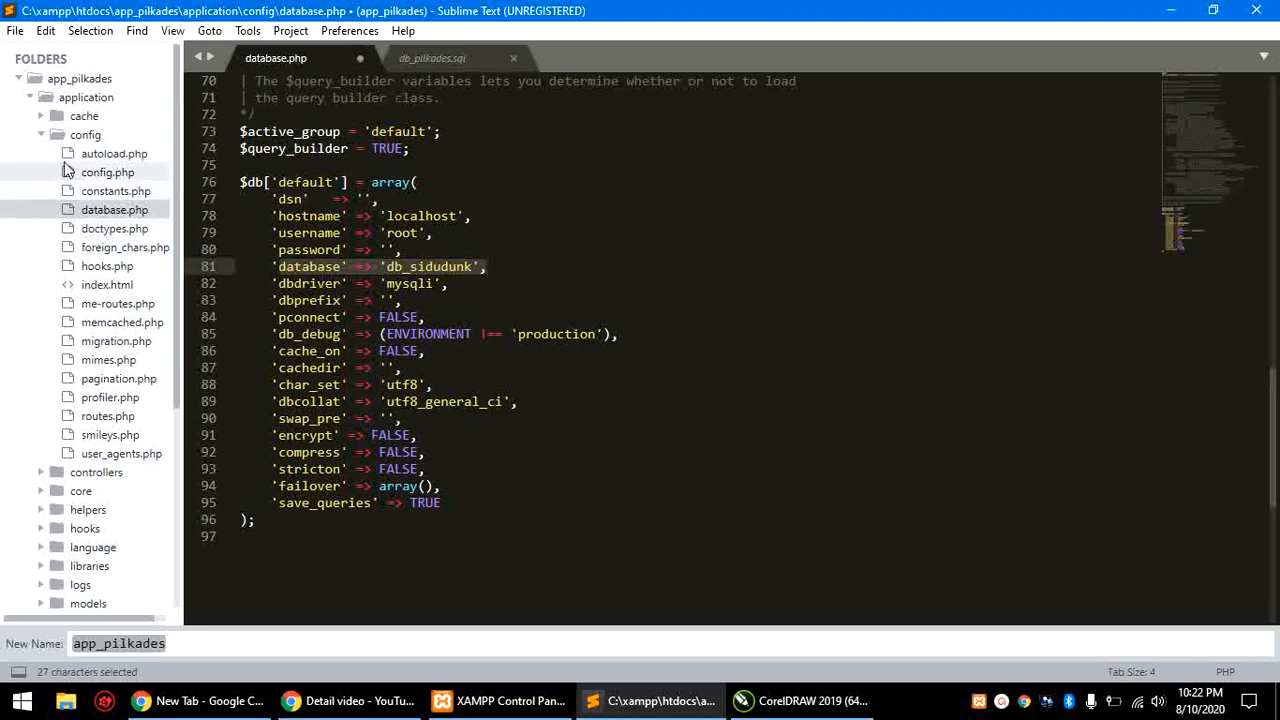
Step: Open db_pilkades.sql and copy its name from the Rename prompt
{"action": "left_click", "coordinate": [44, 135]}
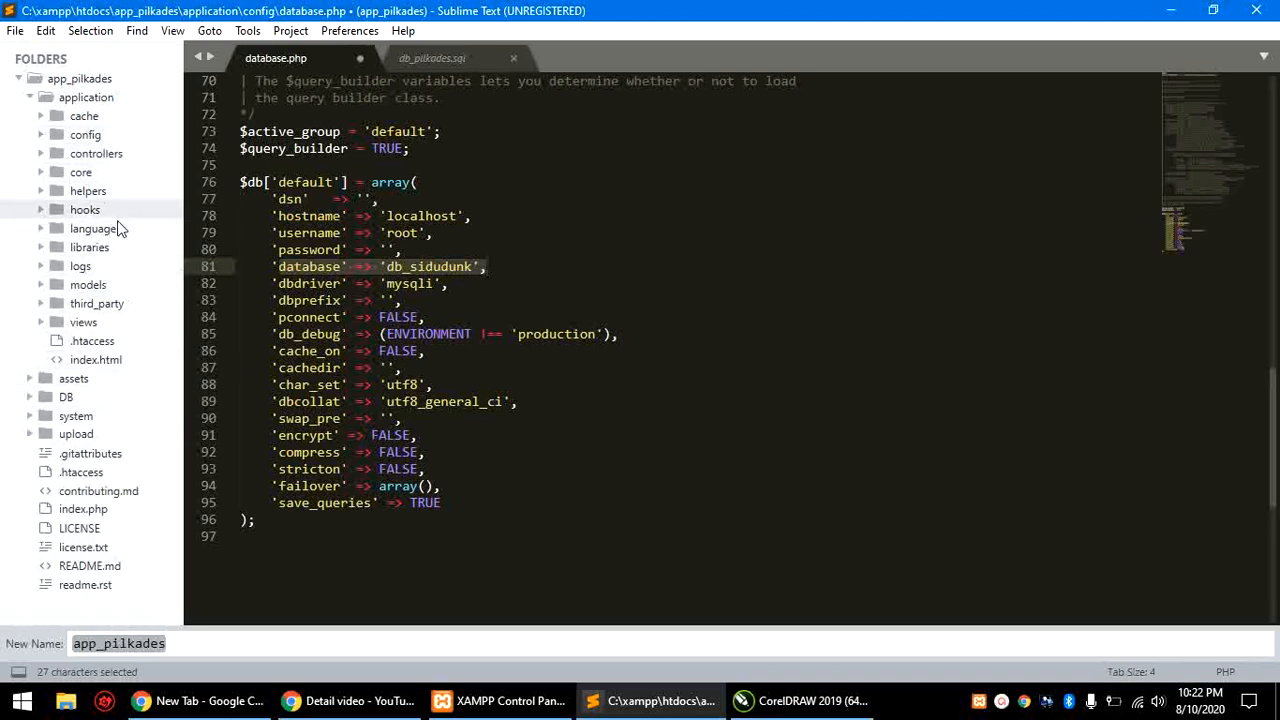
{"action": "left_click", "coordinate": [75, 400]}
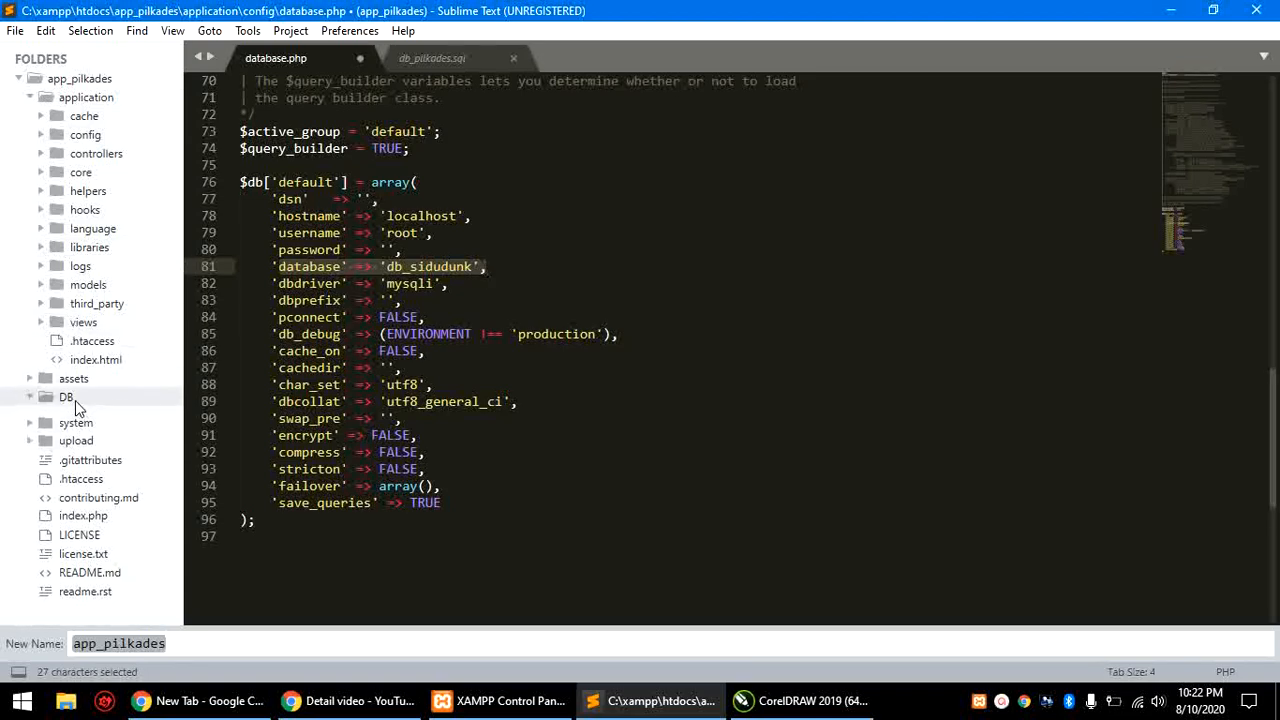
{"action": "left_click", "coordinate": [76, 435]}
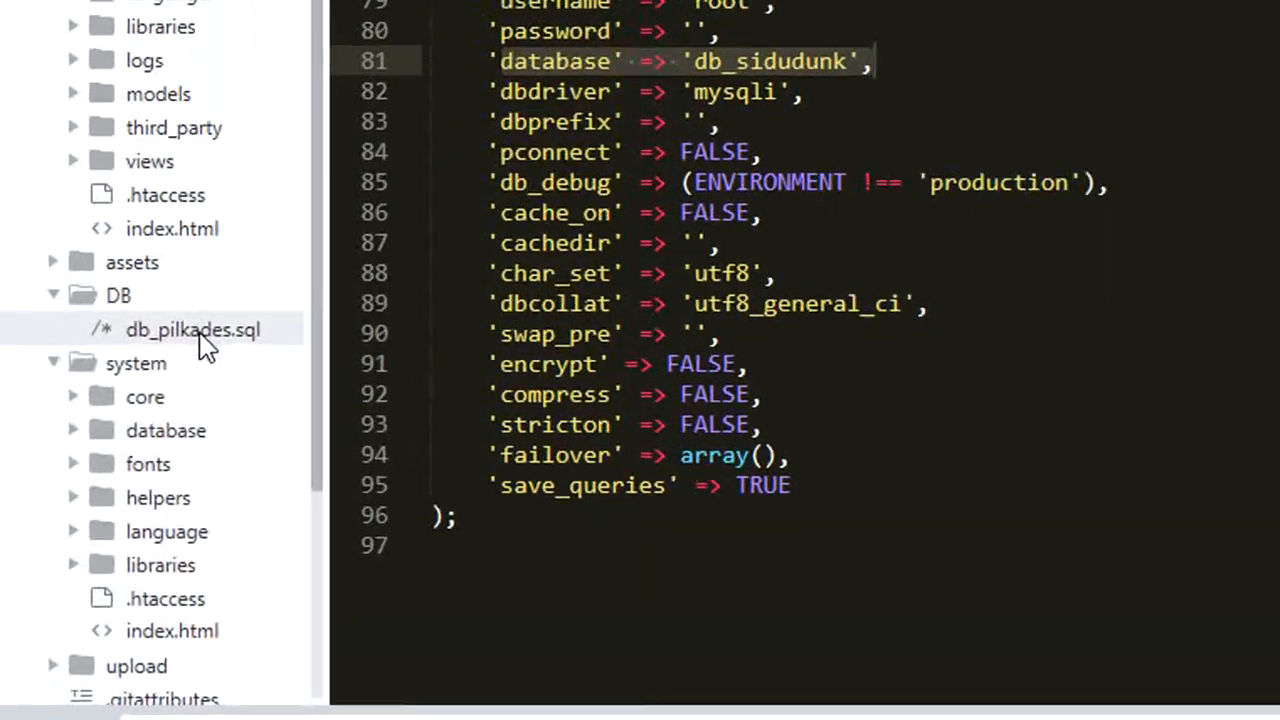
{"action": "left_click", "coordinate": [182, 343]}
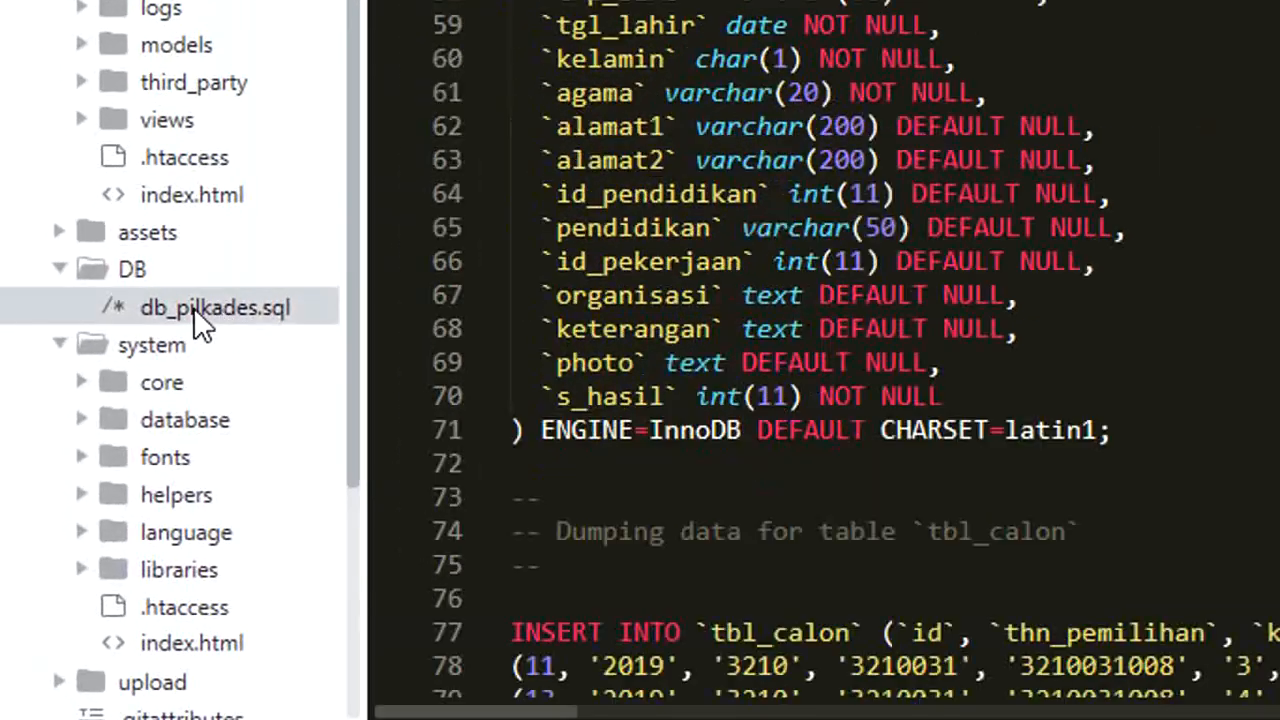
{"action": "right_click", "coordinate": [193, 307]}
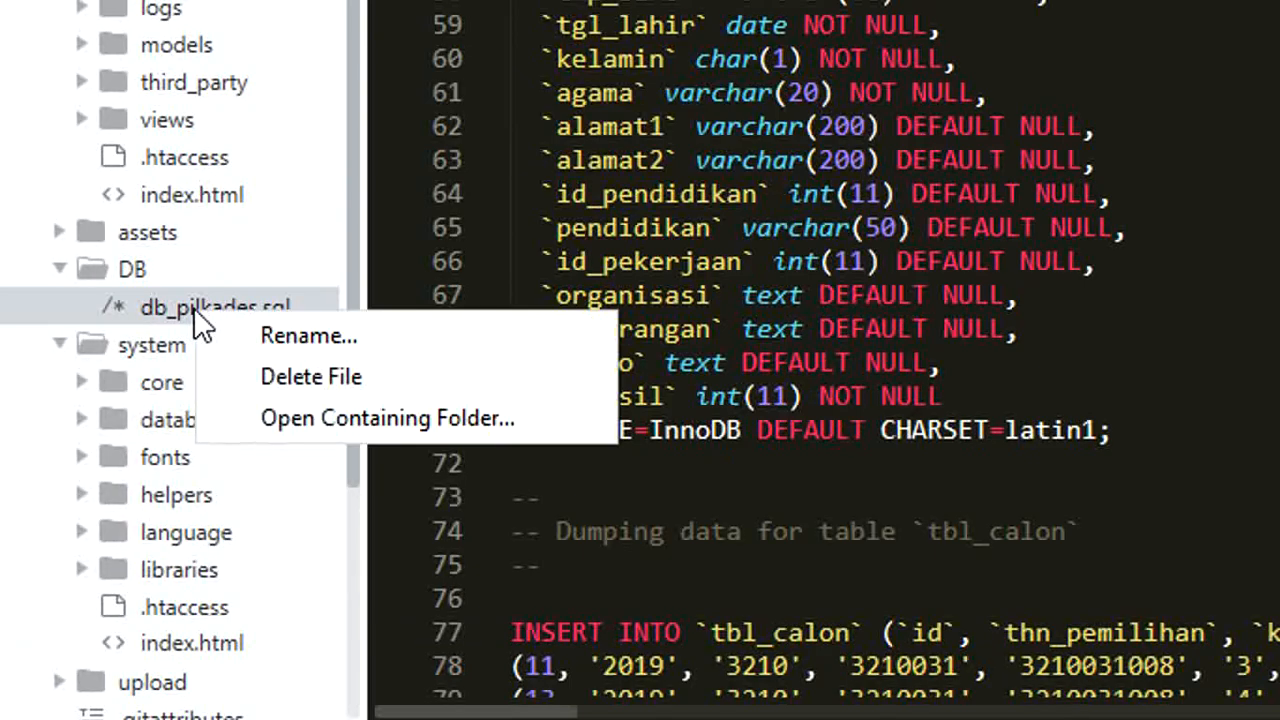
{"action": "left_click", "coordinate": [295, 341]}
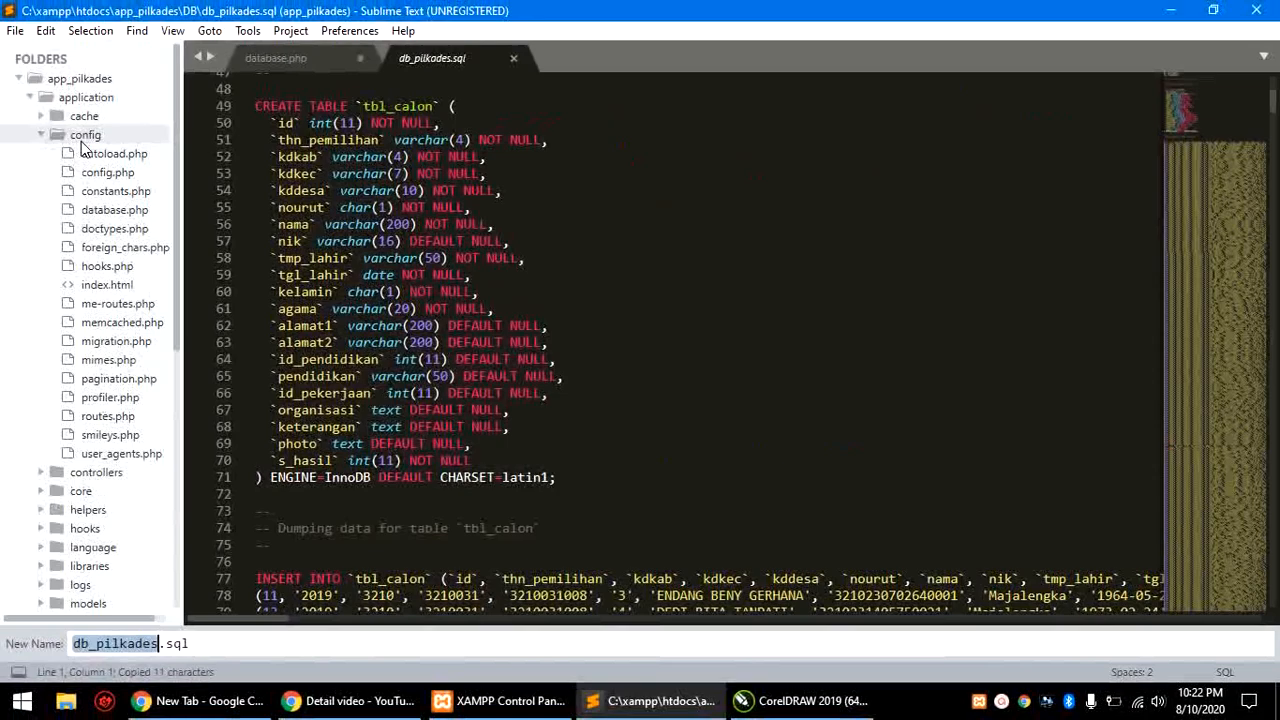
Step: Return to database.php and select the old database name on line 81
{"action": "left_click", "coordinate": [110, 209]}
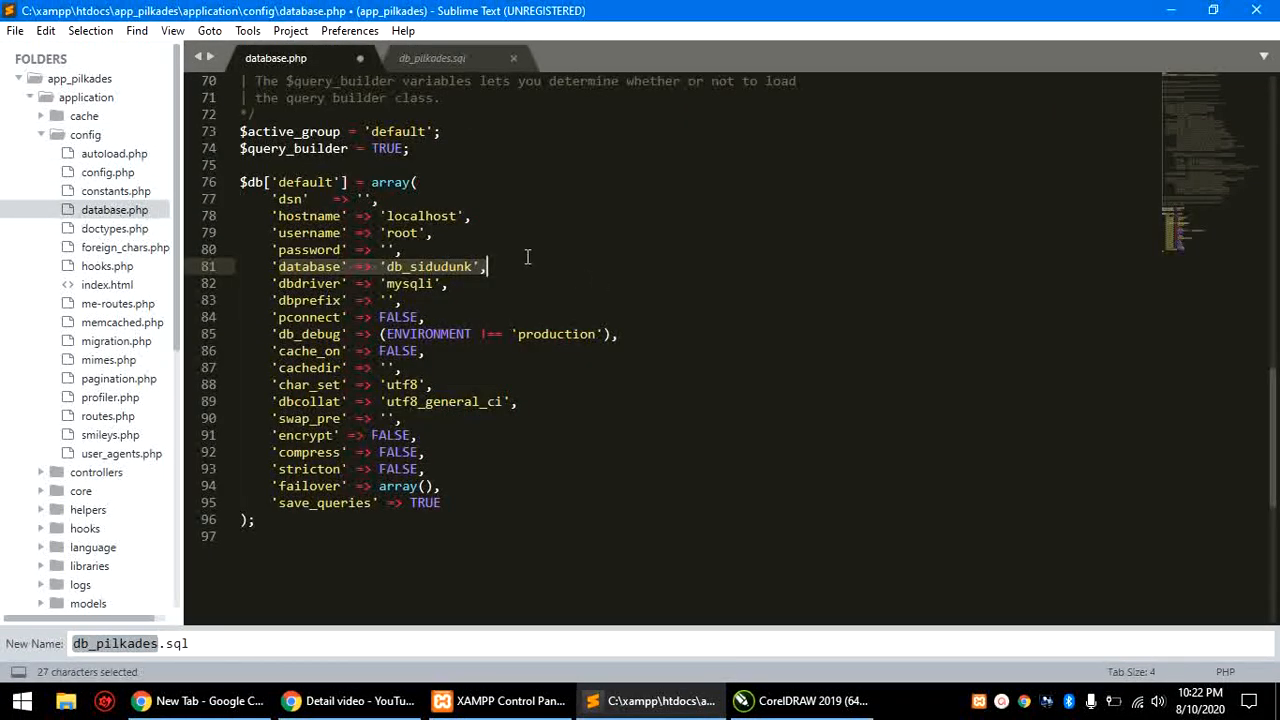
{"action": "left_click", "coordinate": [467, 266]}
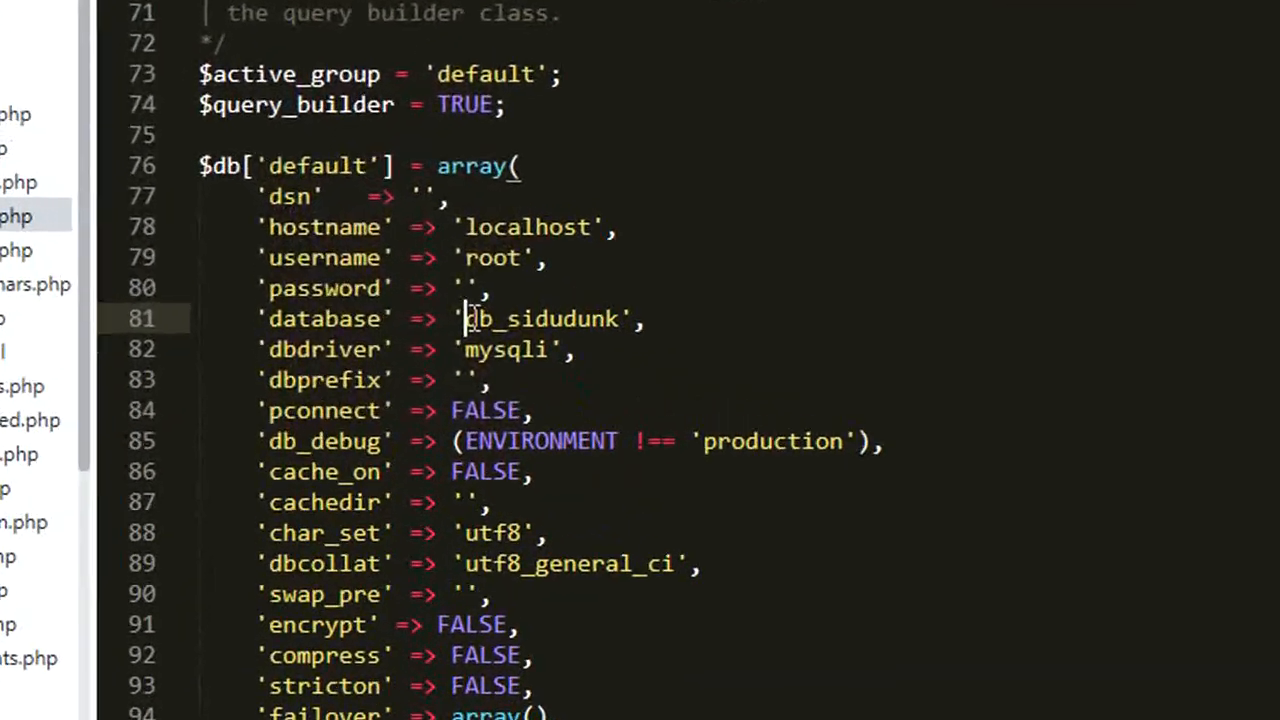
{"action": "left_click_drag", "start_coordinate": [387, 266], "coordinate": [465, 266]}
Step: Replace db_sidudunk with db_pilkades on line 81 and save database.php
{"action": "left_click_drag", "start_coordinate": [640, 331], "coordinate": [651, 331]}
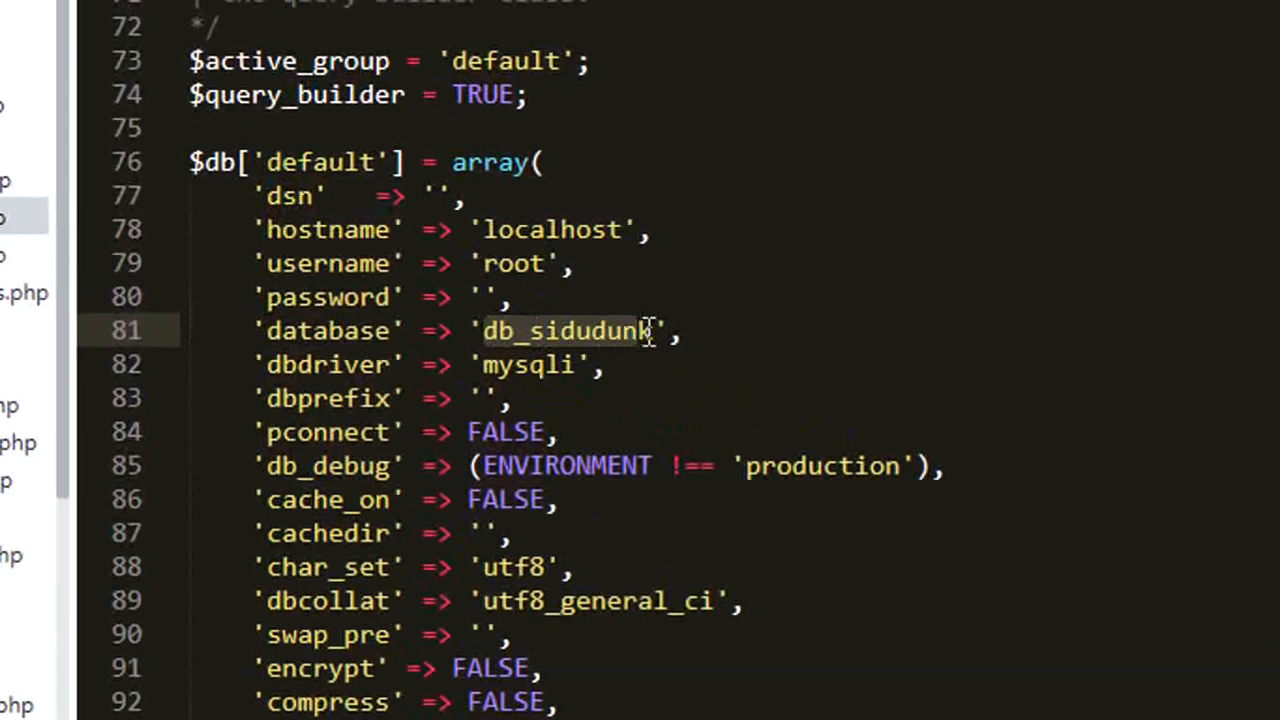
{"action": "type", "text": "db_pilkades"}
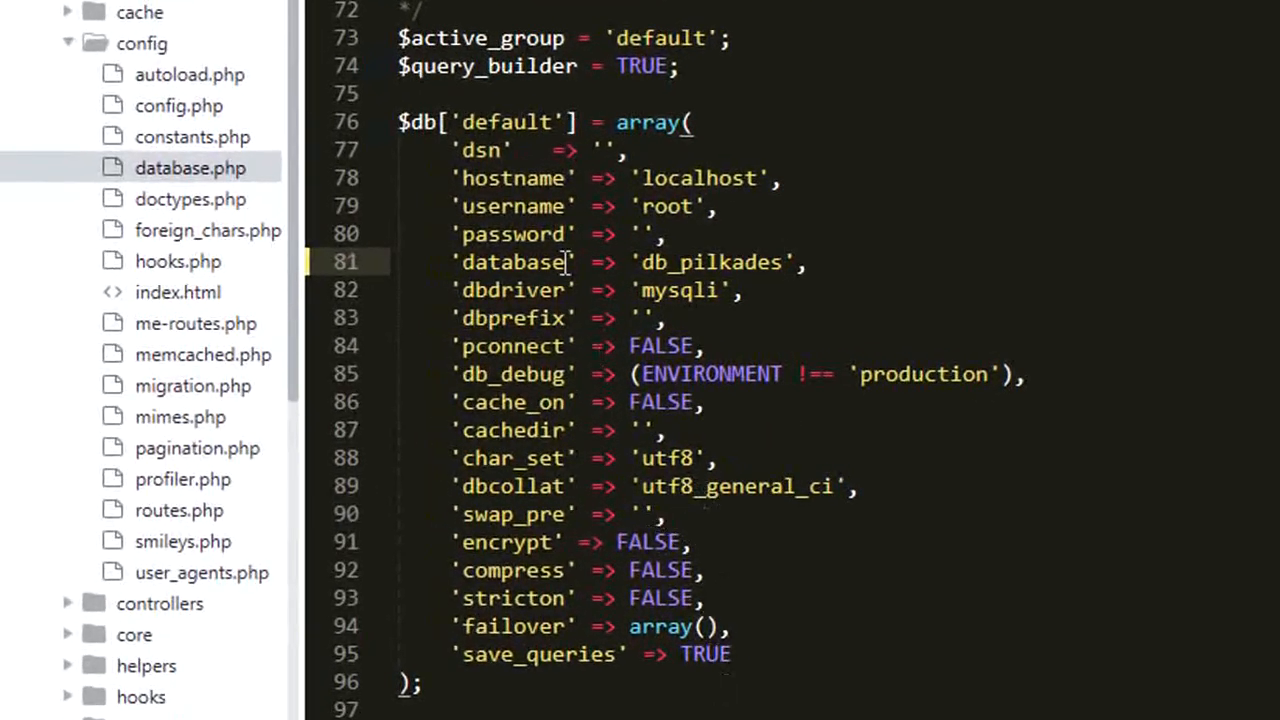
{"action": "key", "text": "alt+f"}
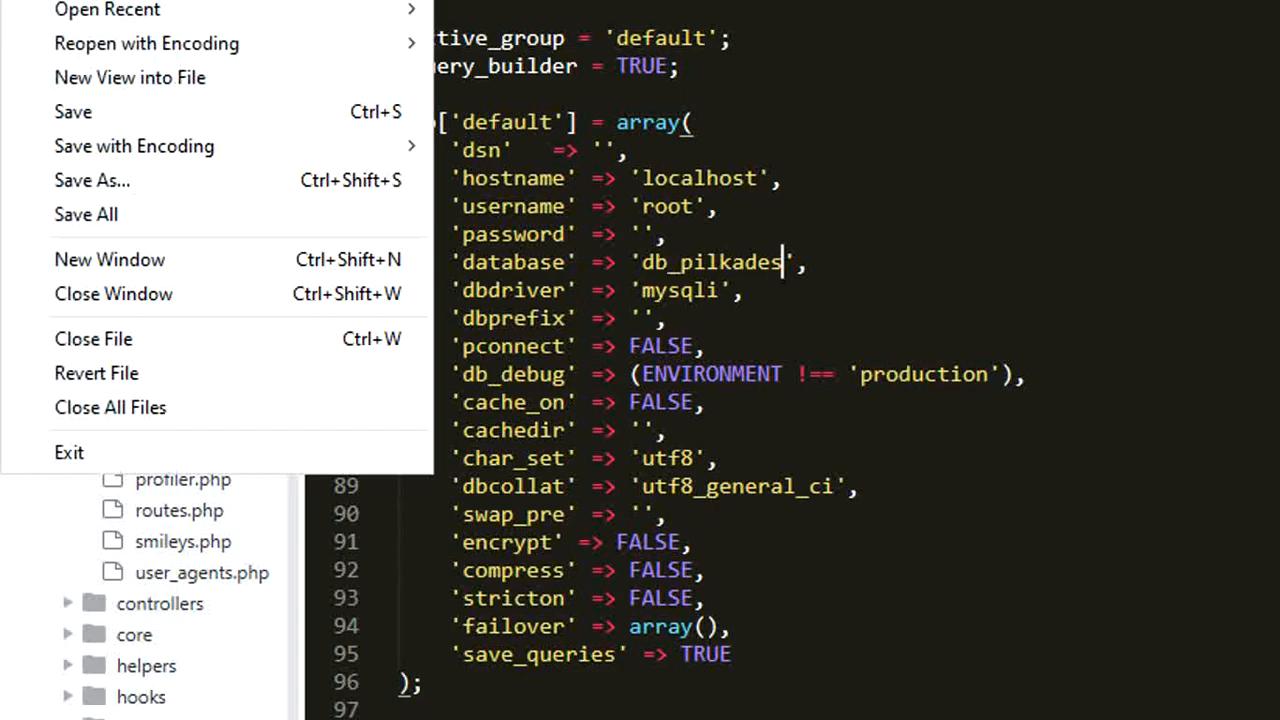
{"action": "left_click", "coordinate": [137, 116]}
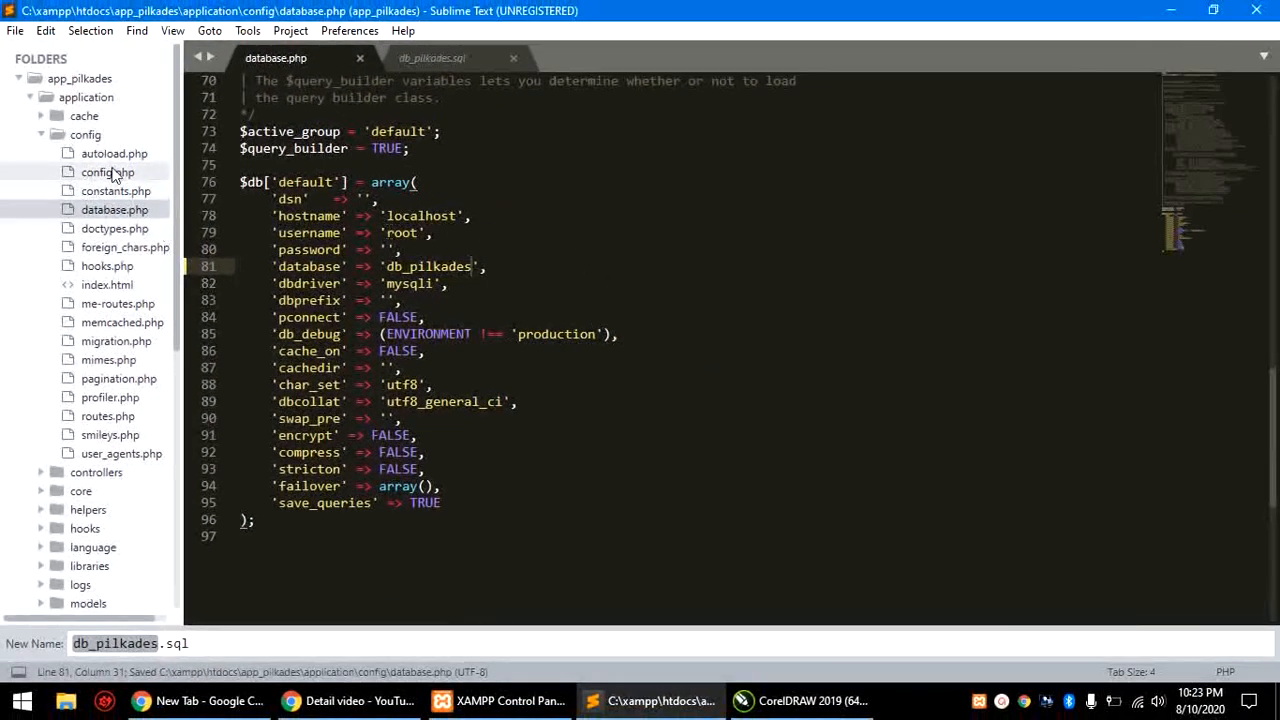
Step: Open config.php and review the $root and base_url lines 26–28
{"action": "left_click", "coordinate": [108, 172]}
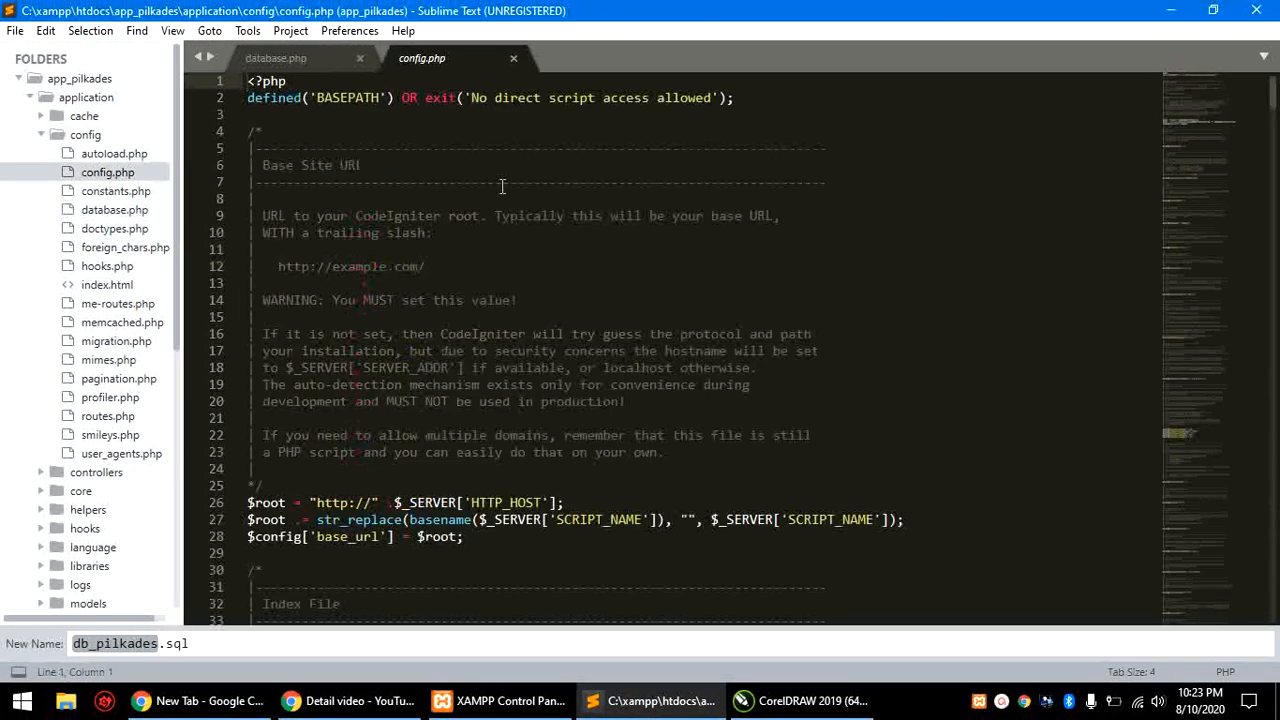
{"action": "scroll", "coordinate": [608, 252], "scroll_direction": "down", "scroll_amount": 1}
{"action": "scroll", "coordinate": [608, 252], "scroll_direction": "down", "scroll_amount": 5}
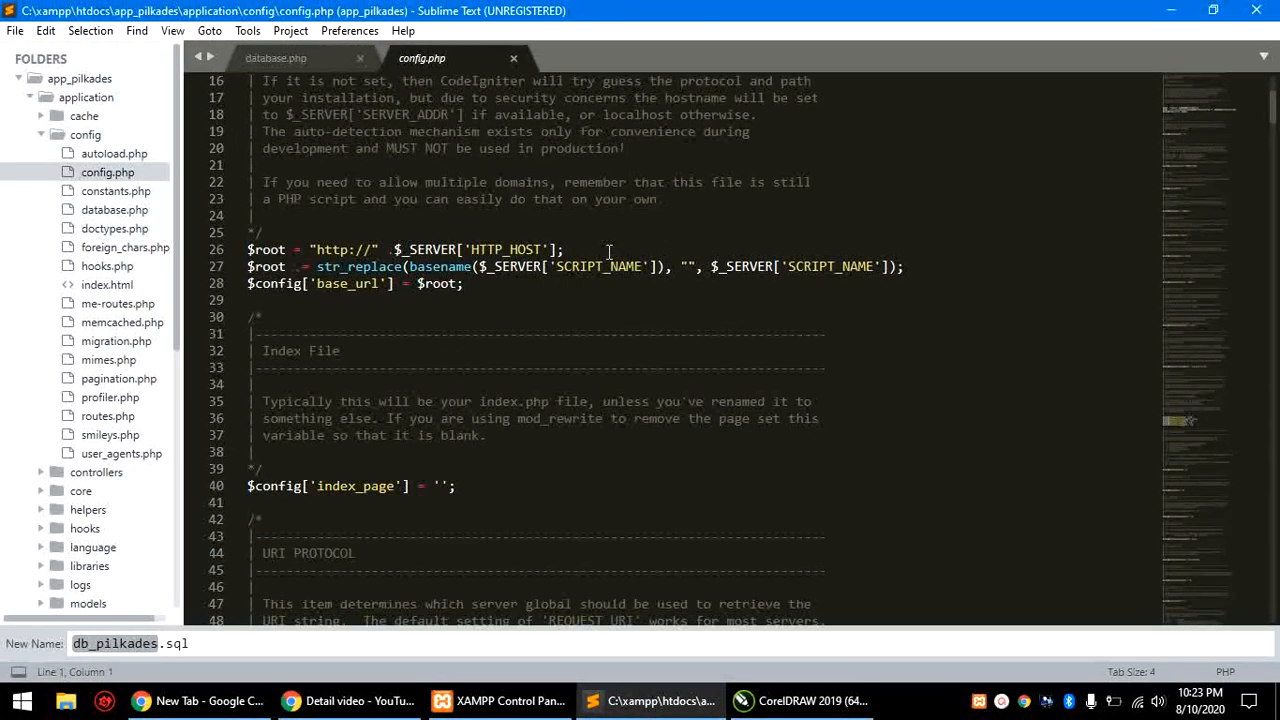
{"action": "scroll", "coordinate": [608, 252], "scroll_direction": "up", "scroll_amount": 5}
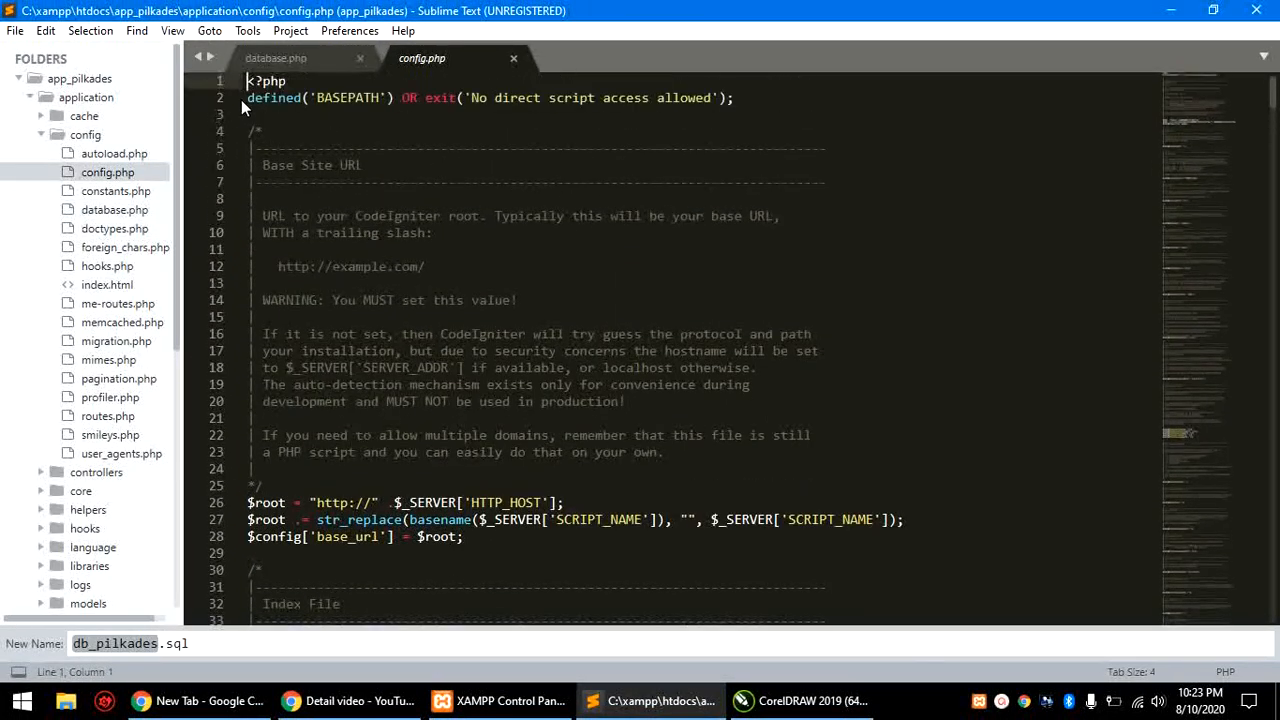
{"action": "left_click_drag", "start_coordinate": [250, 85], "coordinate": [358, 118]}
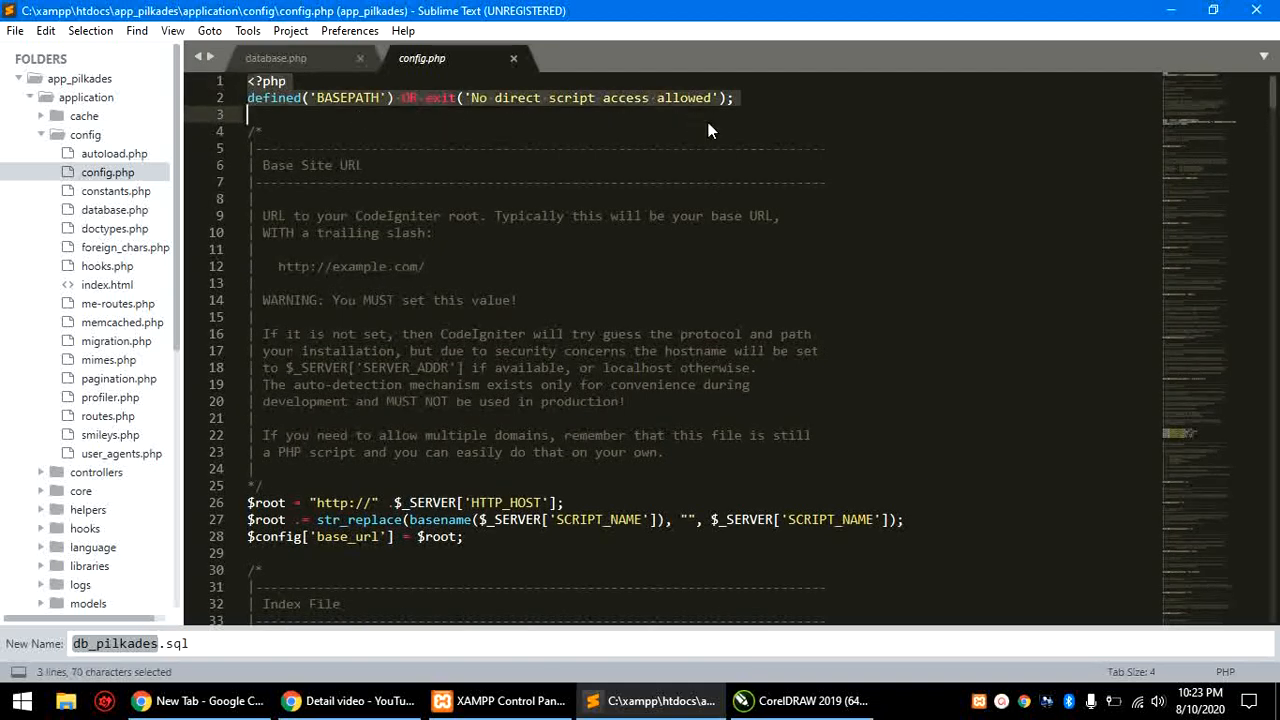
{"action": "scroll", "coordinate": [433, 362], "scroll_direction": "down", "scroll_amount": 2}
{"action": "left_click_drag", "start_coordinate": [250, 400], "coordinate": [796, 442]}
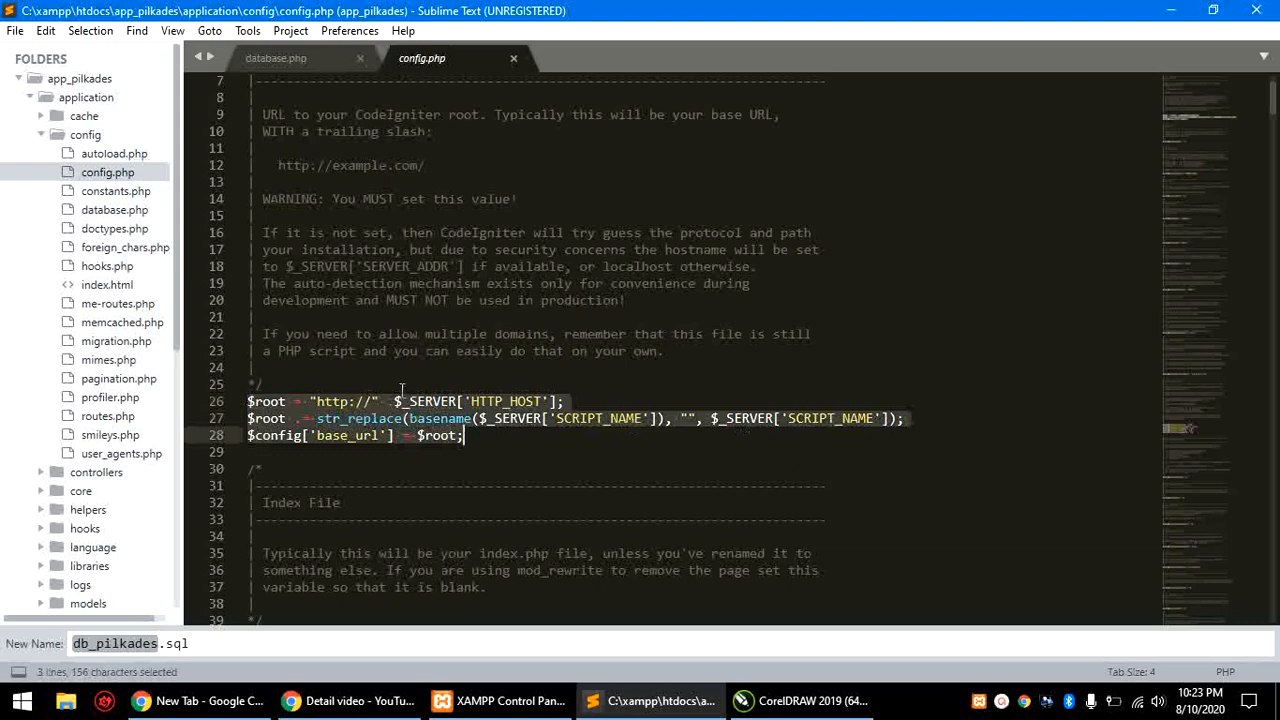
{"action": "left_click", "coordinate": [524, 402]}
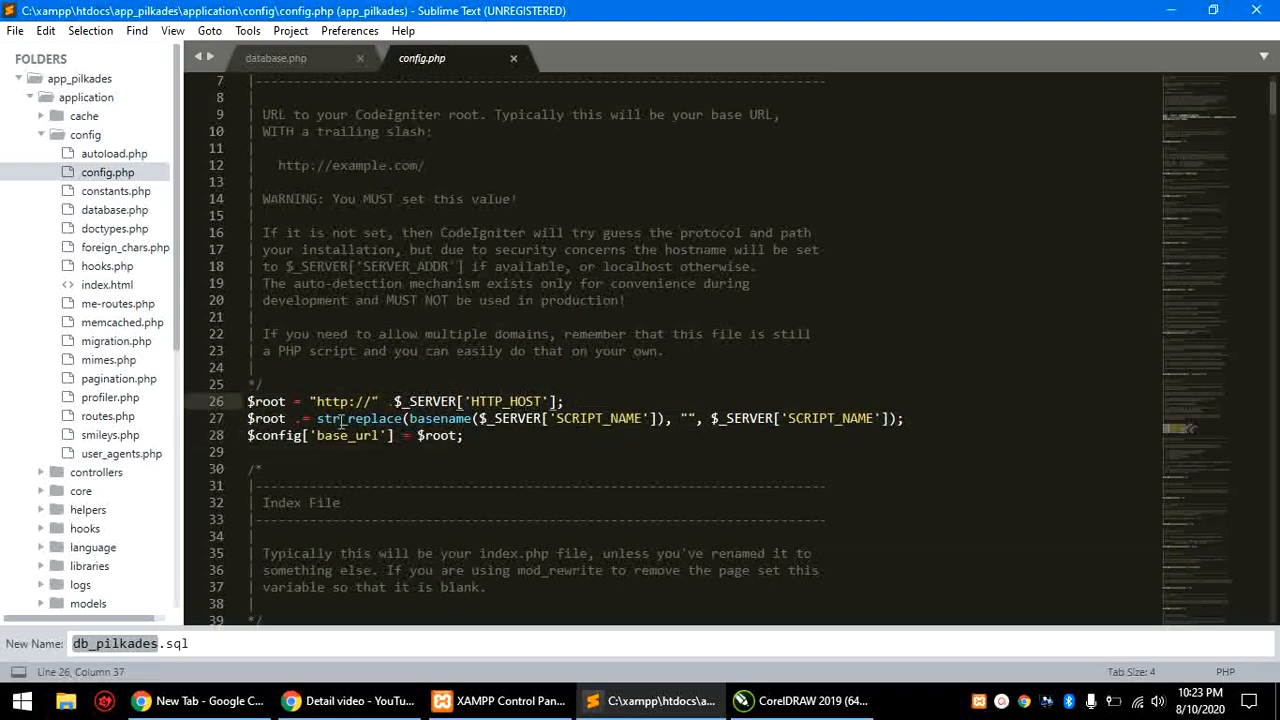
{"action": "left_click_drag", "start_coordinate": [250, 401], "coordinate": [449, 454]}
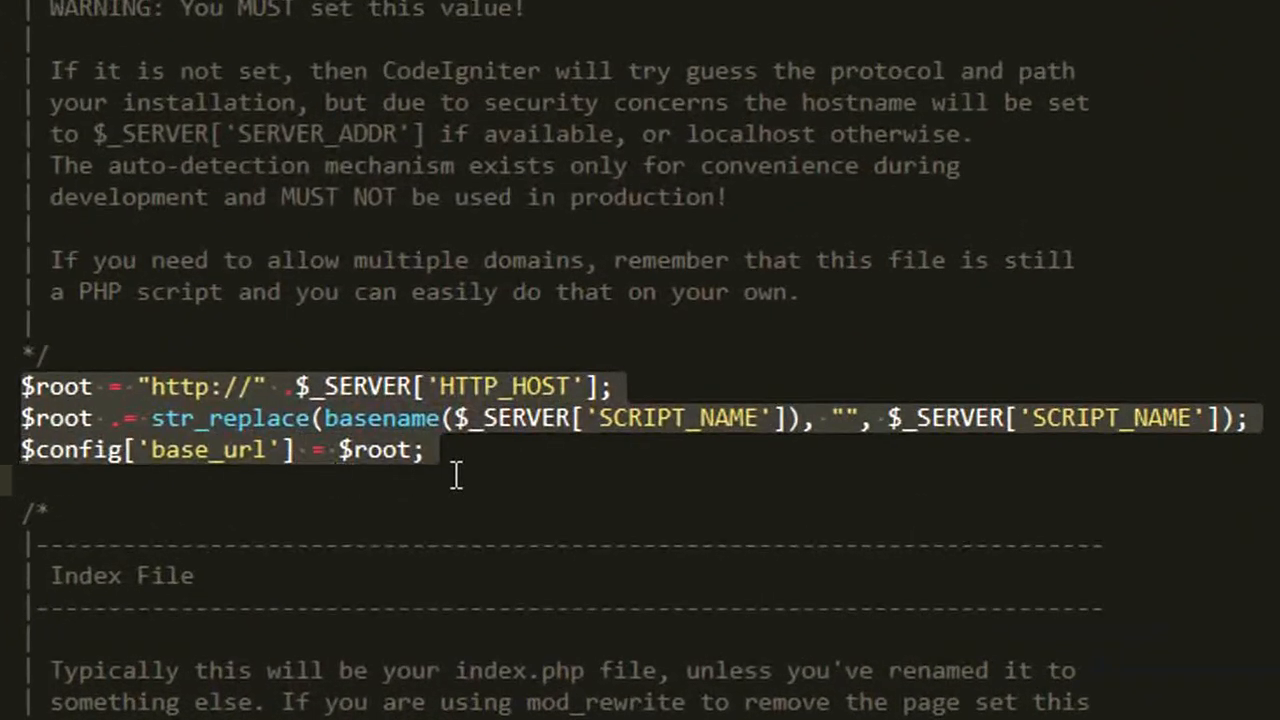
{"action": "left_click", "coordinate": [198, 445]}
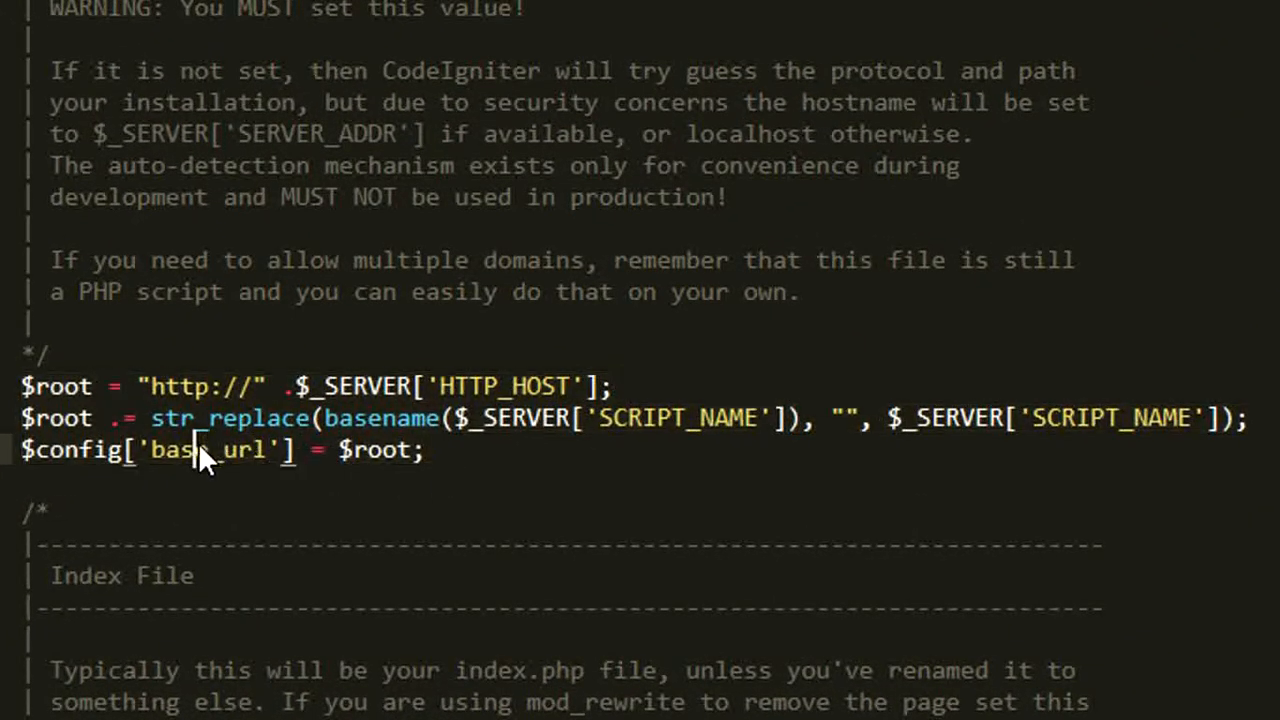
{"action": "left_click_drag", "start_coordinate": [24, 385], "coordinate": [445, 450]}
{"action": "scroll", "coordinate": [471, 437], "scroll_direction": "down", "scroll_amount": 12}
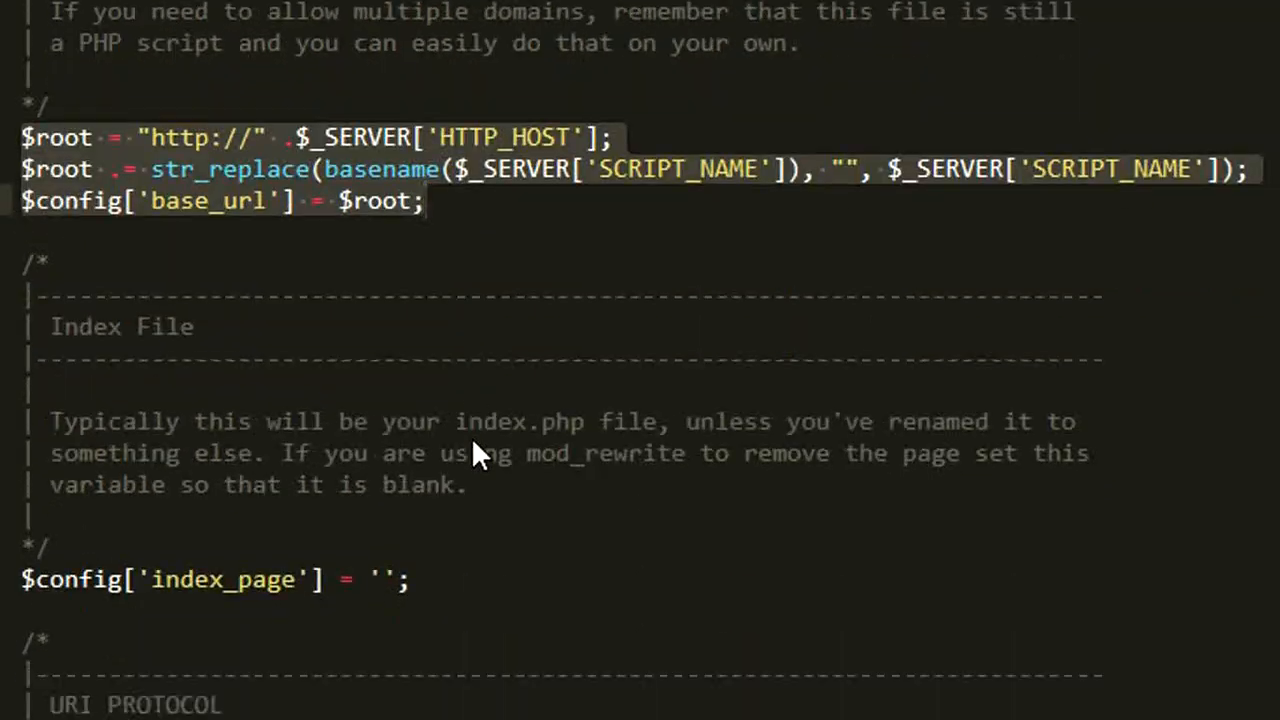
{"action": "scroll", "coordinate": [489, 438], "scroll_direction": "down", "scroll_amount": 6}
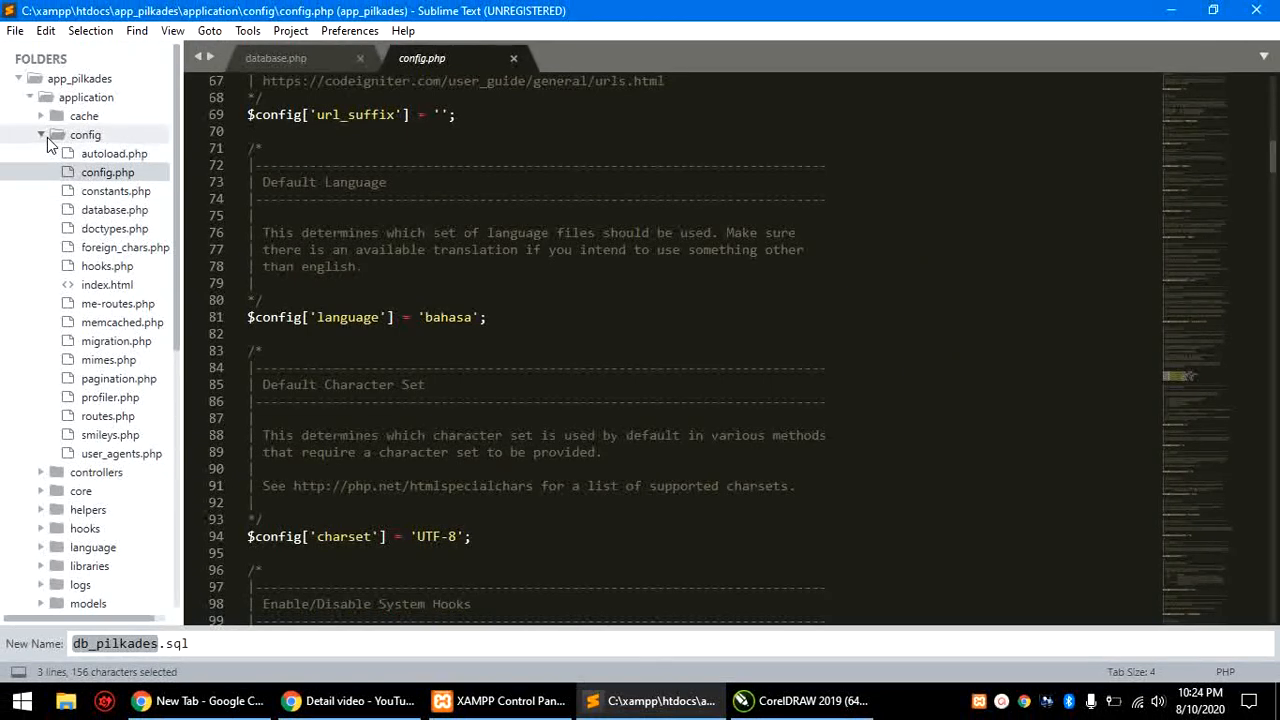
Step: Collapse the config, application, DB and system folders in the sidebar
{"action": "left_click", "coordinate": [43, 135]}
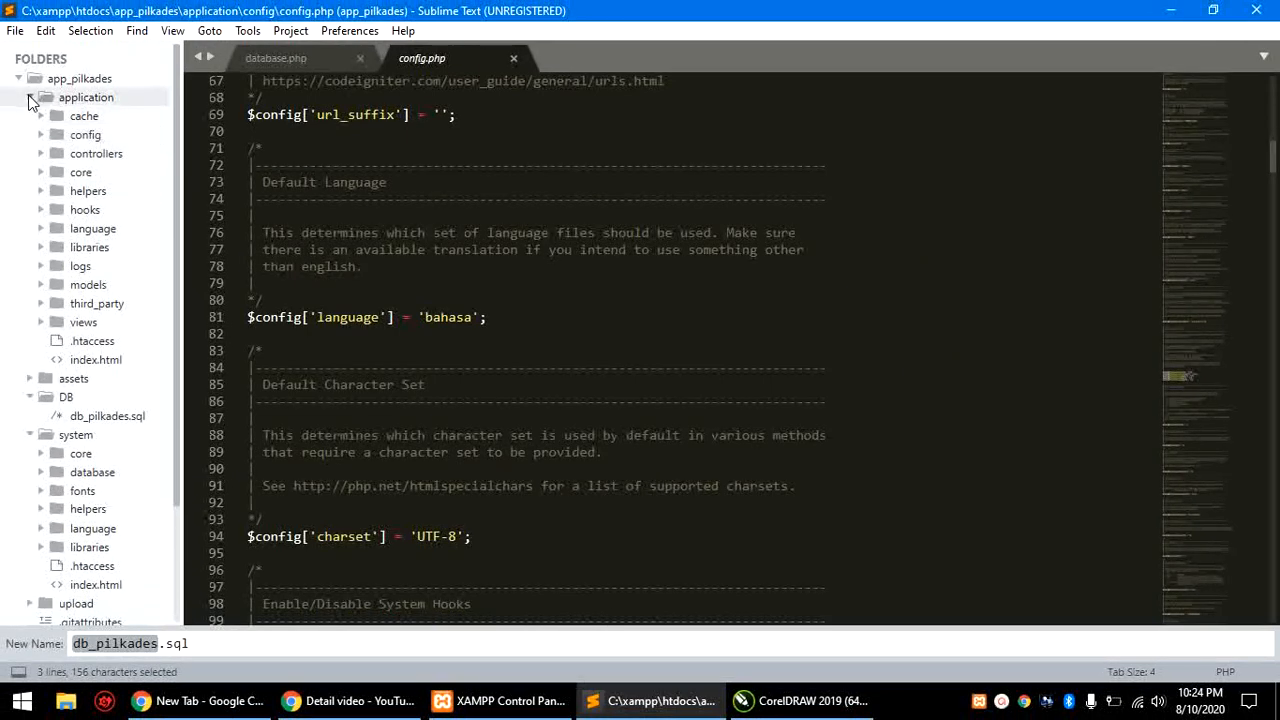
{"action": "left_click", "coordinate": [30, 97]}
{"action": "left_click", "coordinate": [31, 134]}
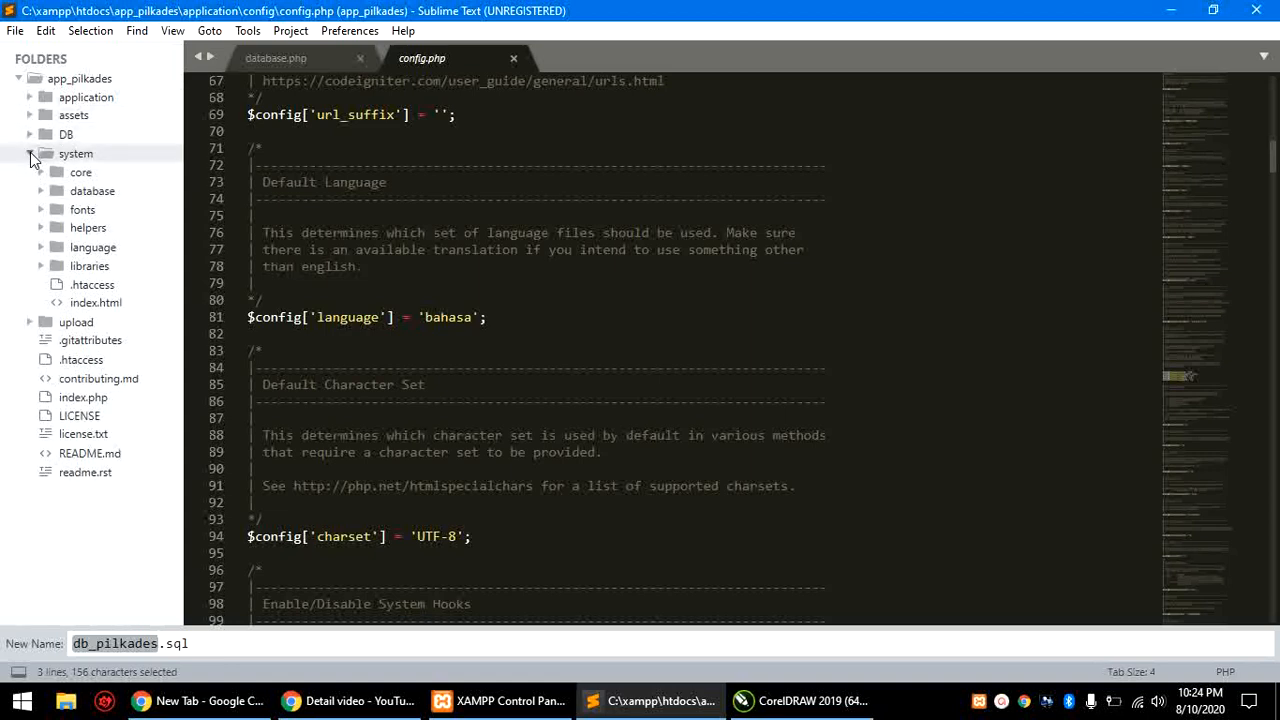
{"action": "left_click", "coordinate": [30, 153]}
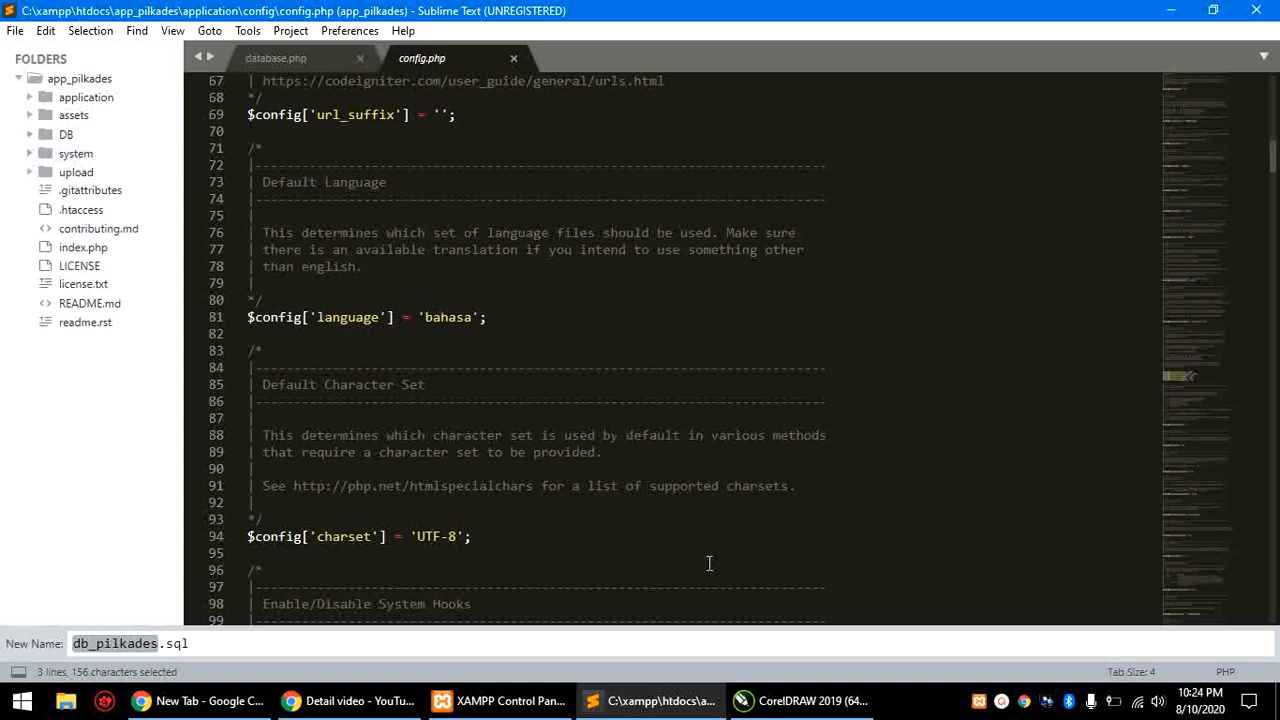
Step: Confirm Apache and MySQL are running in XAMPP, then minimize XAMPP and Sublime Text
{"action": "left_click", "coordinate": [500, 701]}
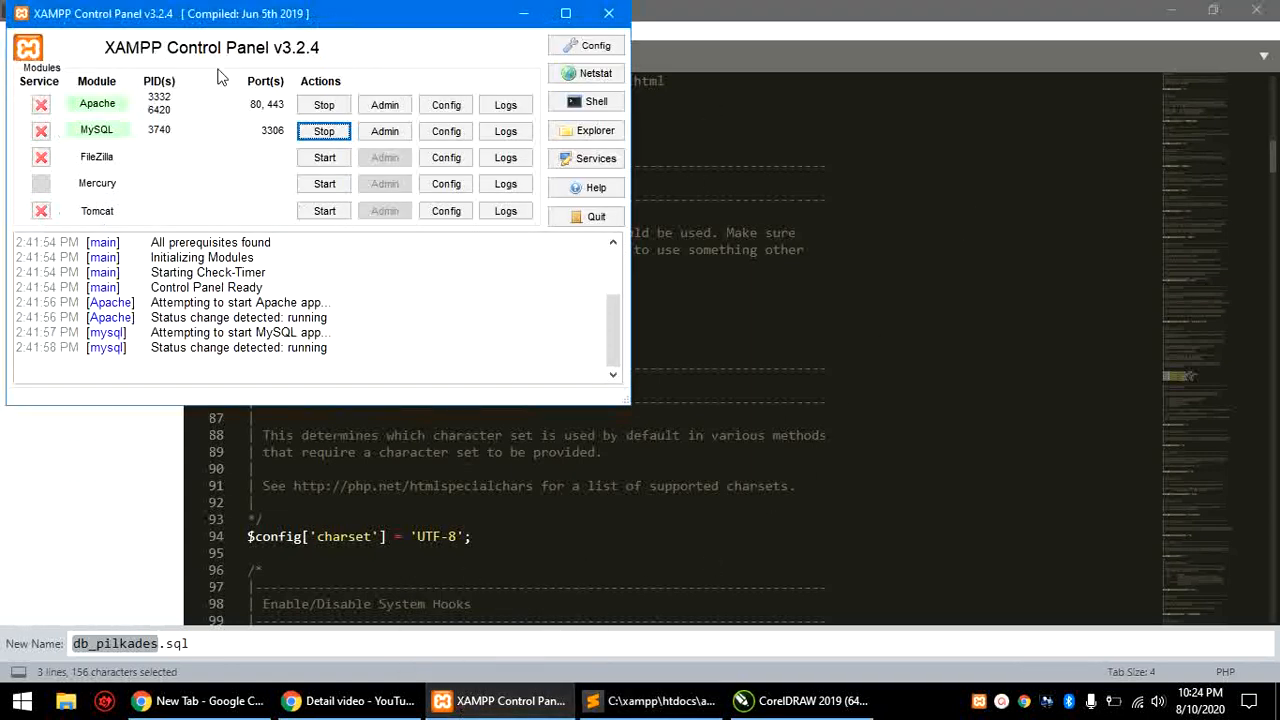
{"action": "left_click_drag", "start_coordinate": [375, 20], "coordinate": [572, 78]}
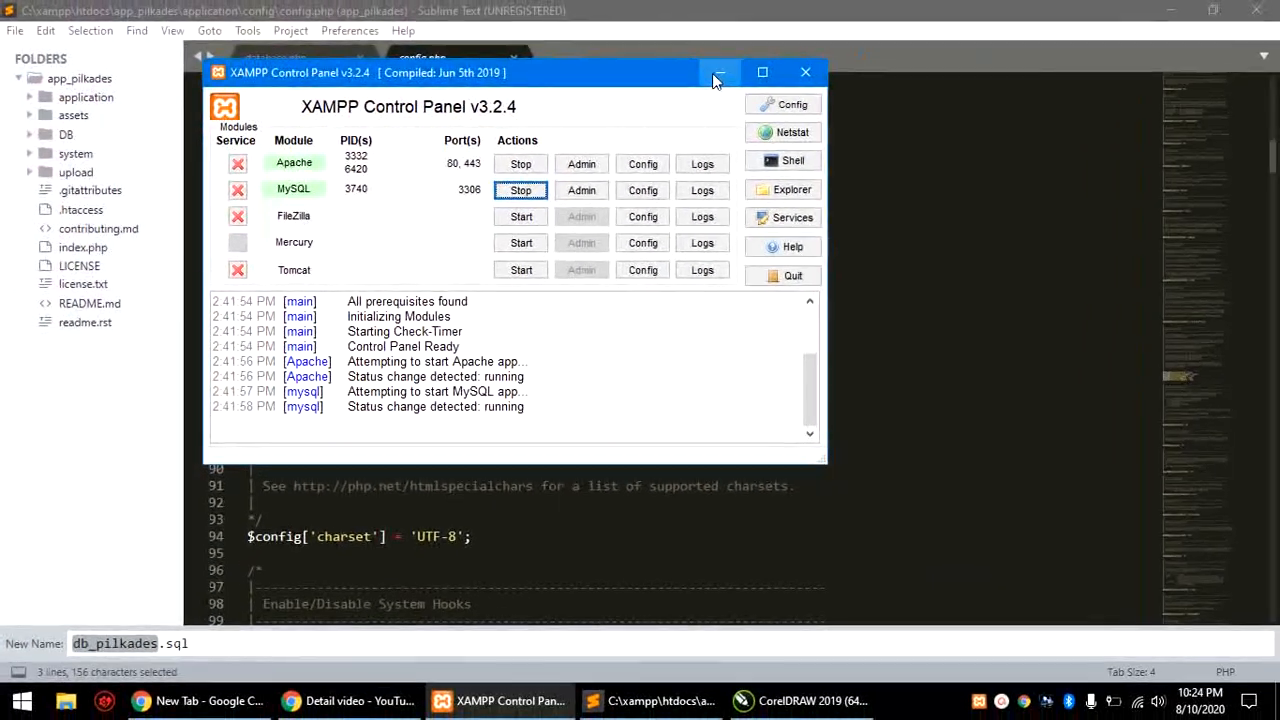
{"action": "left_click", "coordinate": [981, 54]}
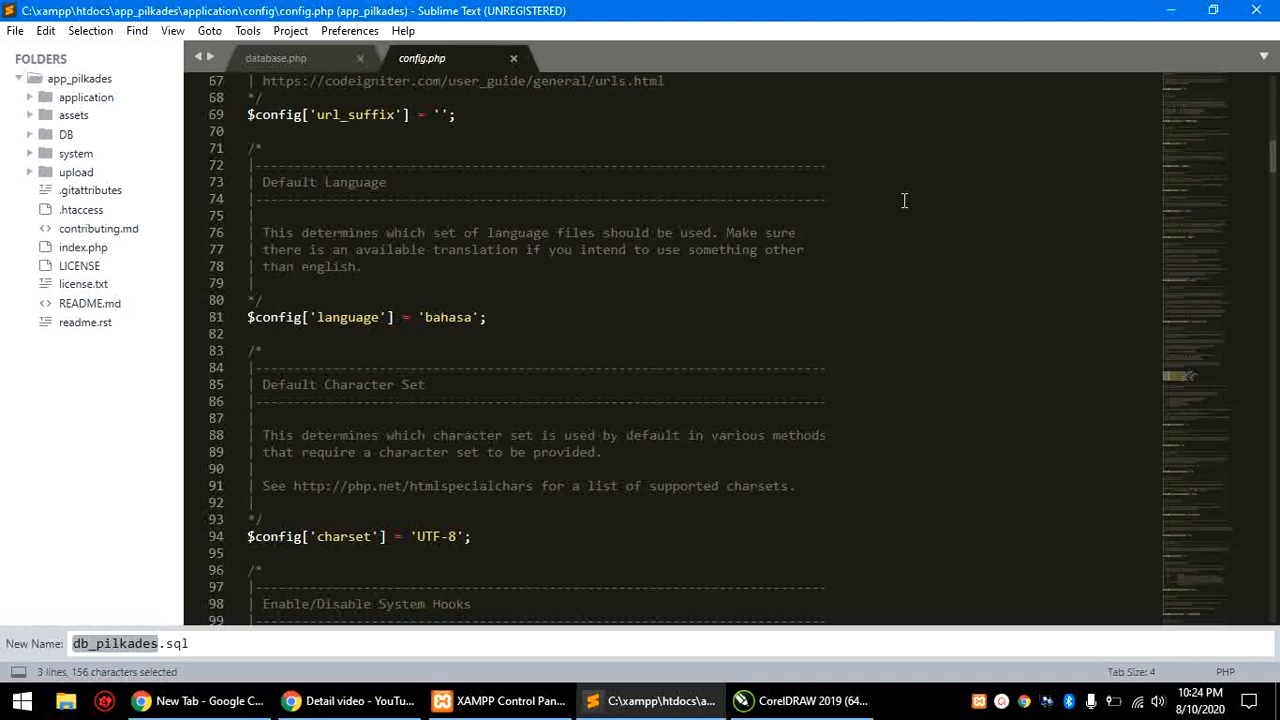
{"action": "left_click", "coordinate": [1171, 10]}
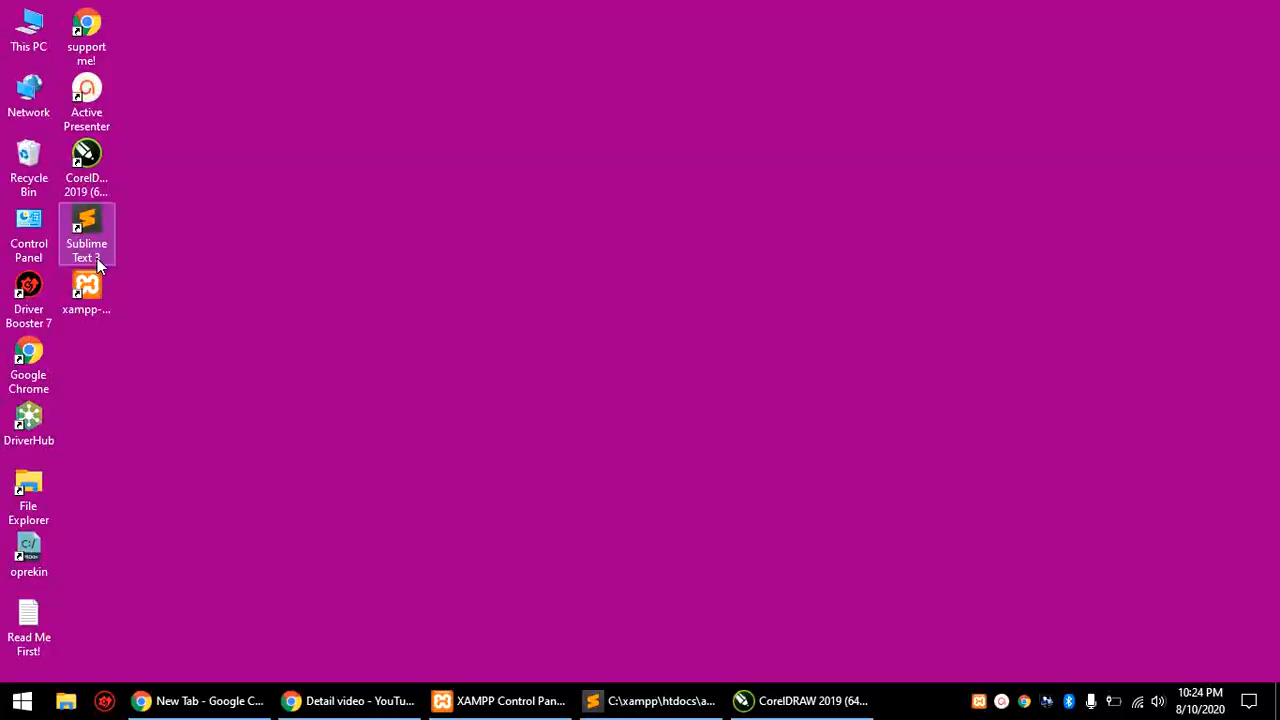
Step: Launch Chrome, load the localhost XAMPP dashboard, and follow its phpMyAdmin link
{"action": "double_click", "coordinate": [30, 367]}
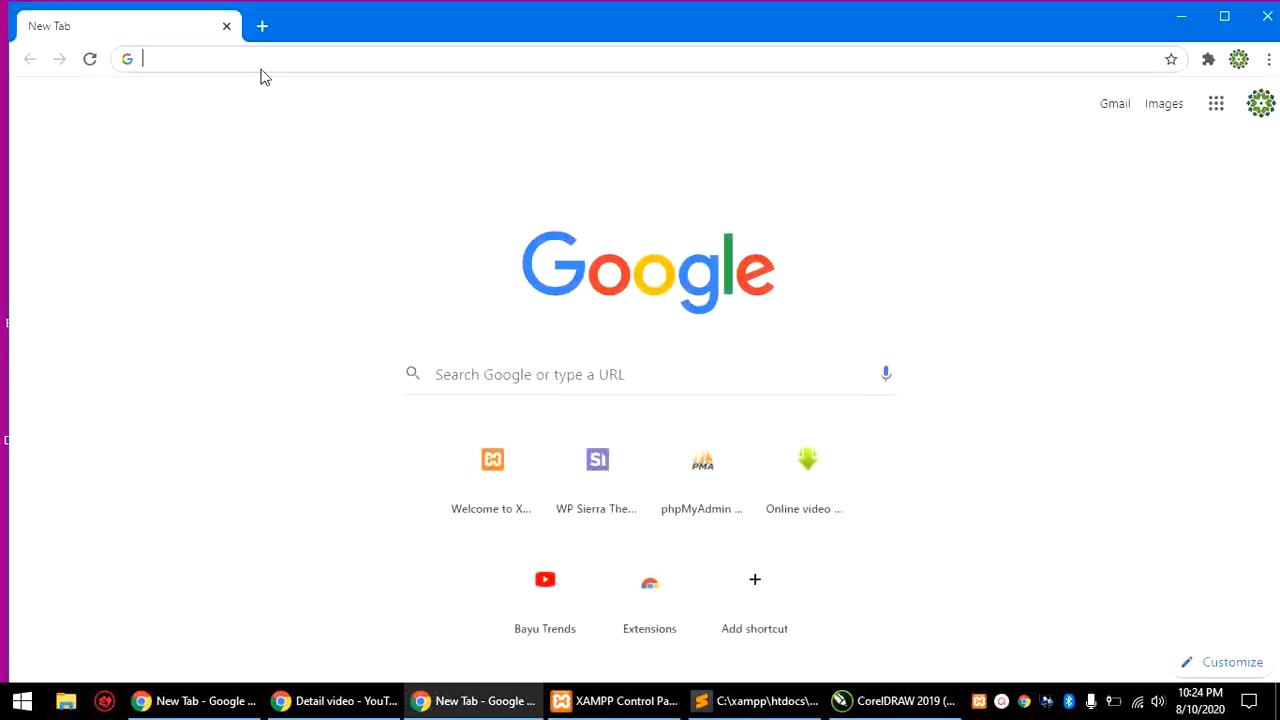
{"action": "left_click", "coordinate": [270, 60]}
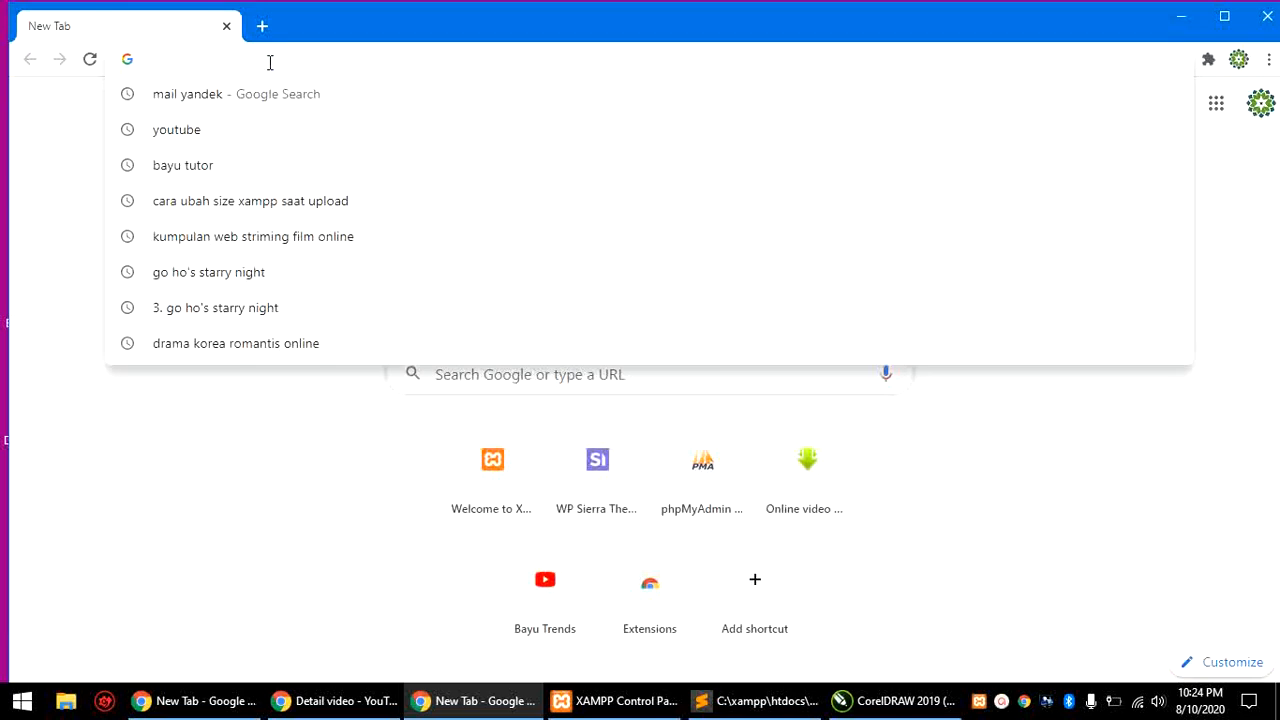
{"action": "type", "text": "localhost"}
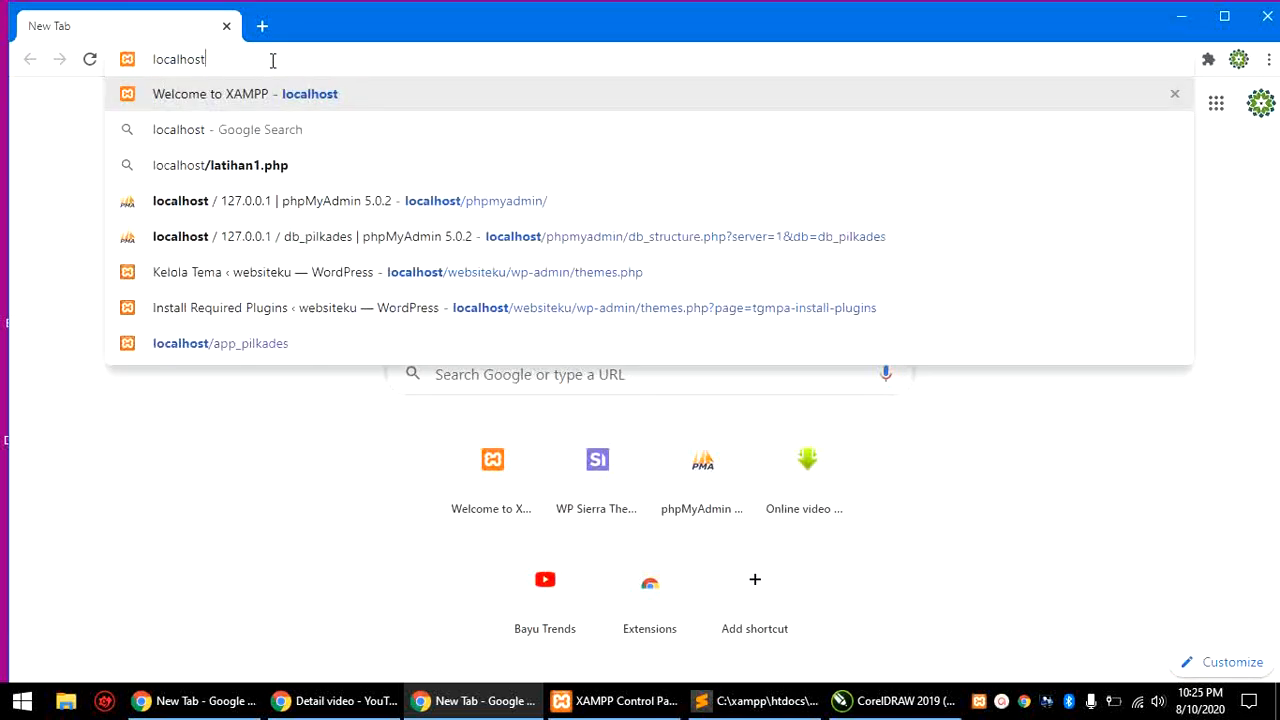
{"action": "key", "text": "Return"}
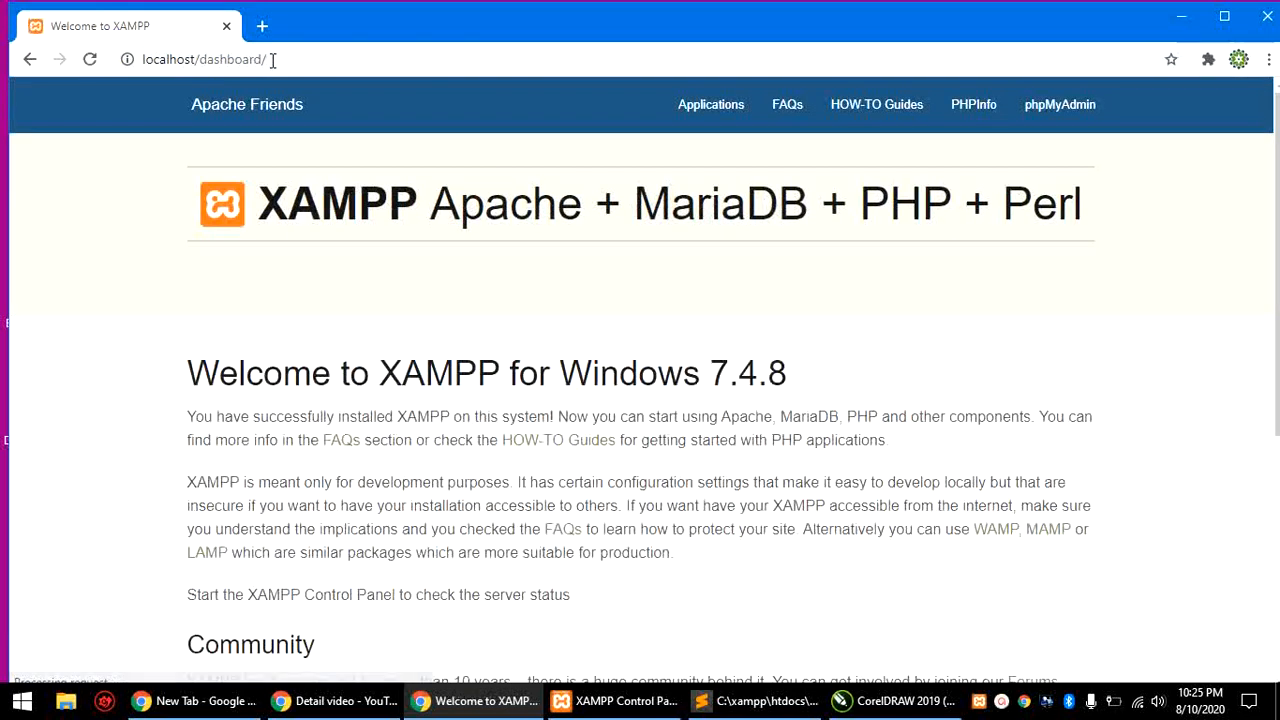
{"action": "left_click", "coordinate": [1060, 120]}
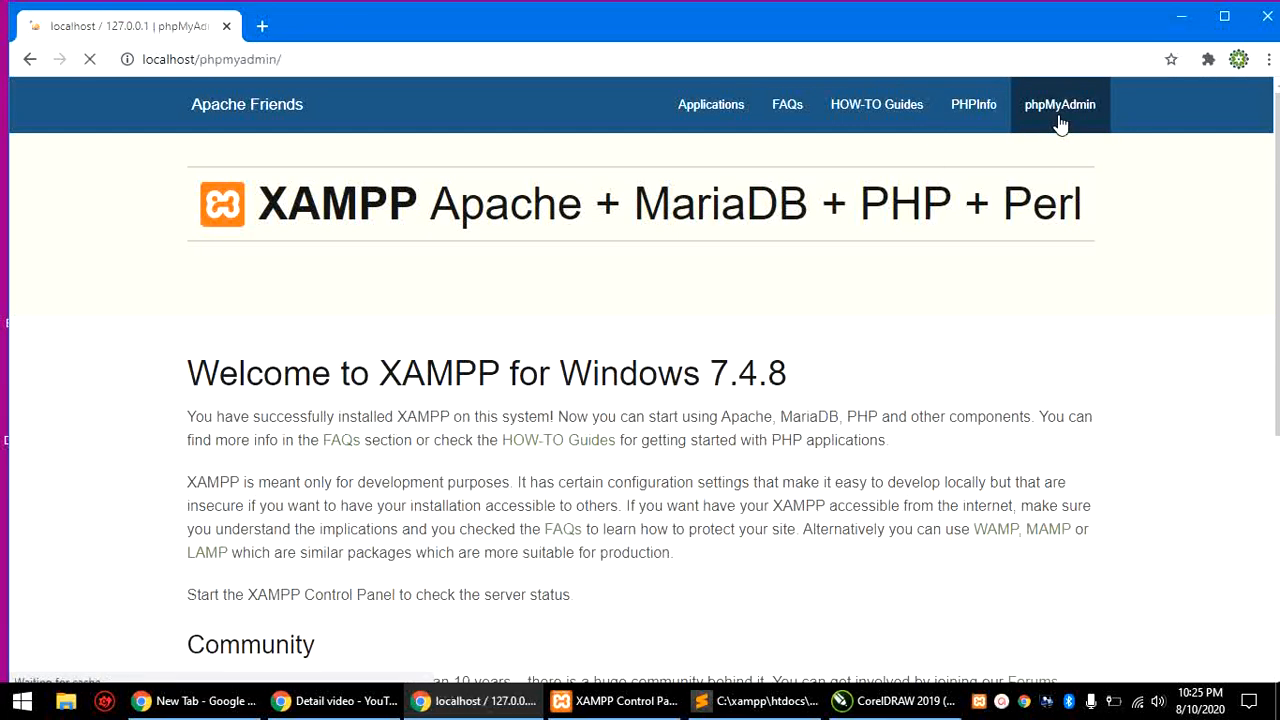
Step: Bring up phpMyAdmin's Create database form, focus the Database name field, then go to Sublime Text
{"action": "scroll", "coordinate": [1060, 122], "scroll_direction": "down", "scroll_amount": 1}
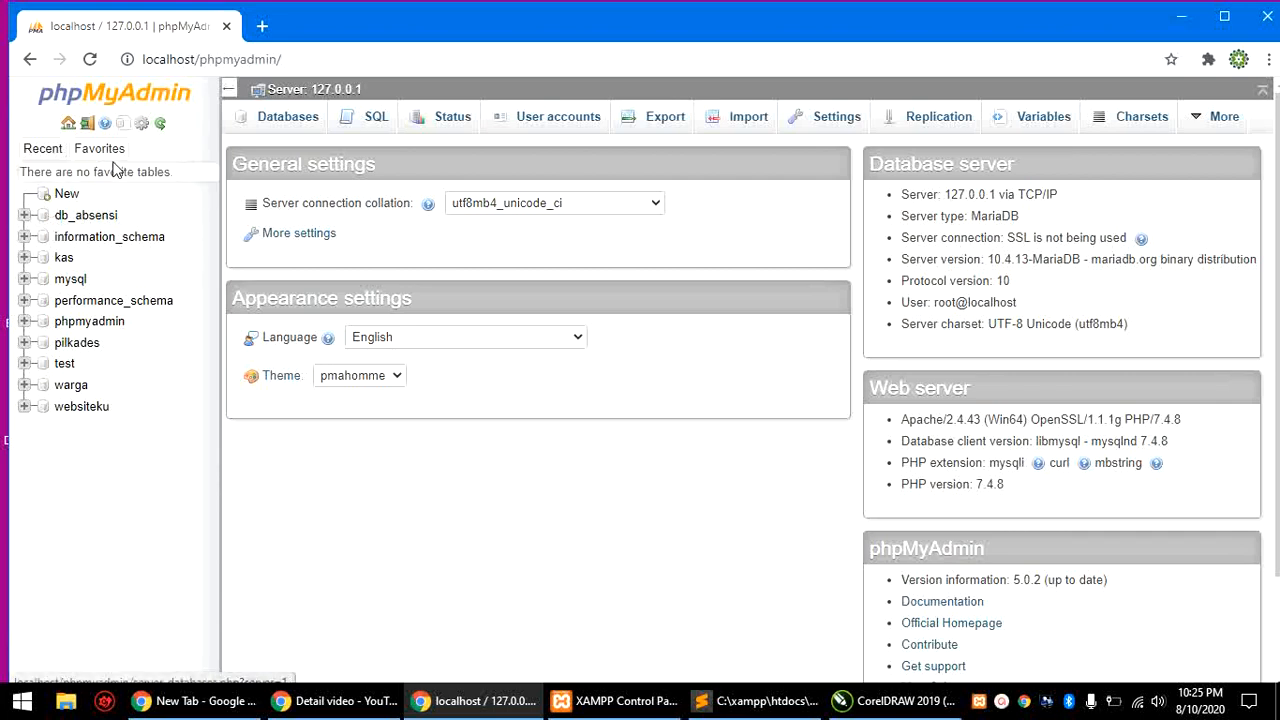
{"action": "left_click", "coordinate": [63, 197]}
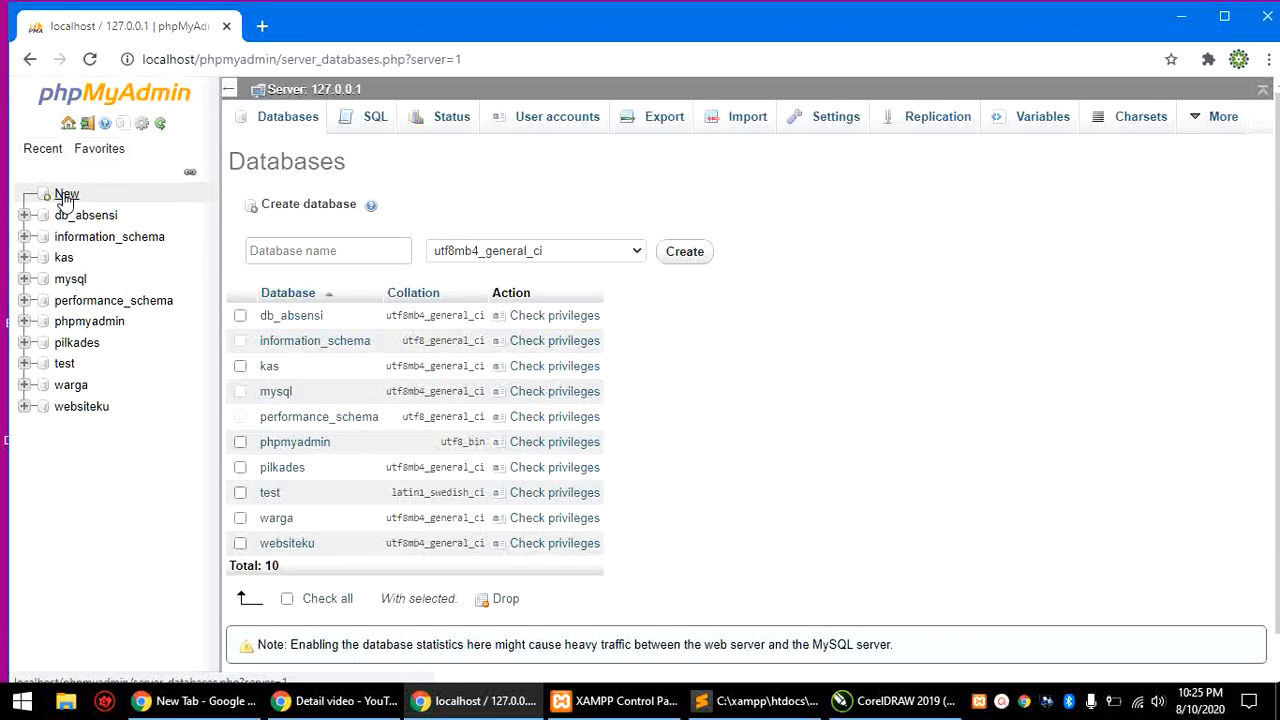
{"action": "left_click", "coordinate": [324, 251]}
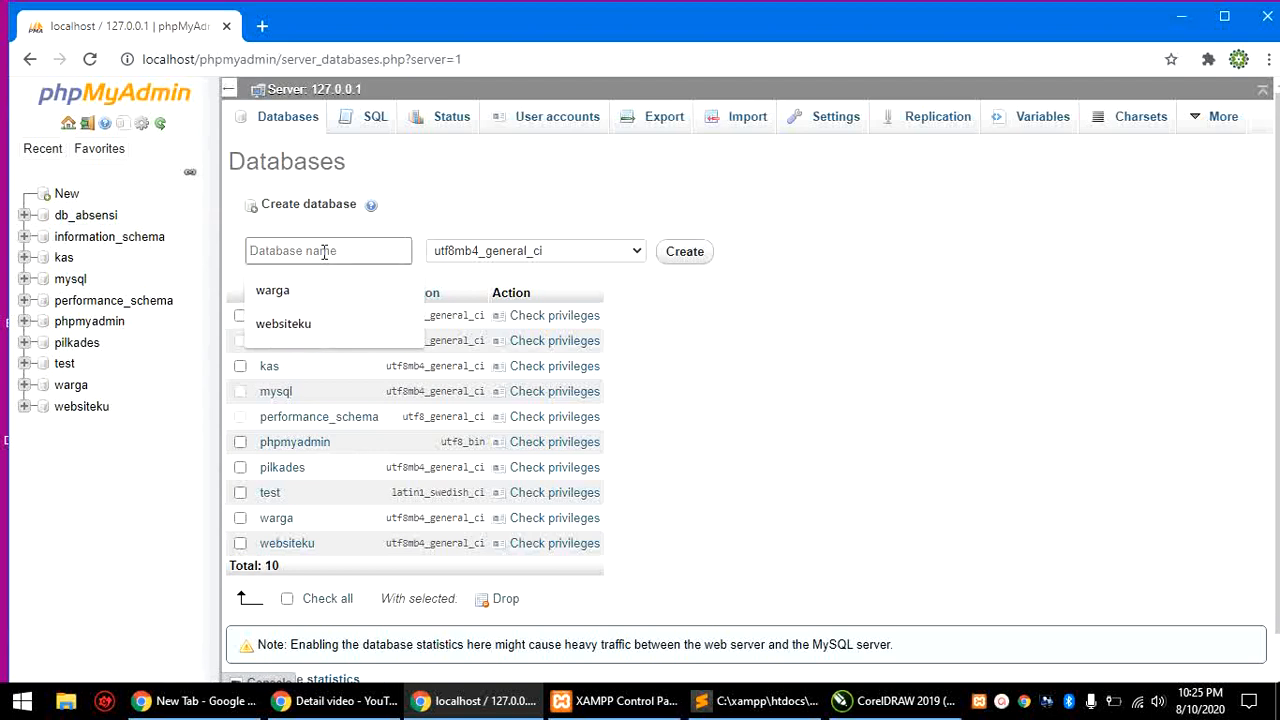
{"action": "left_click", "coordinate": [760, 701]}
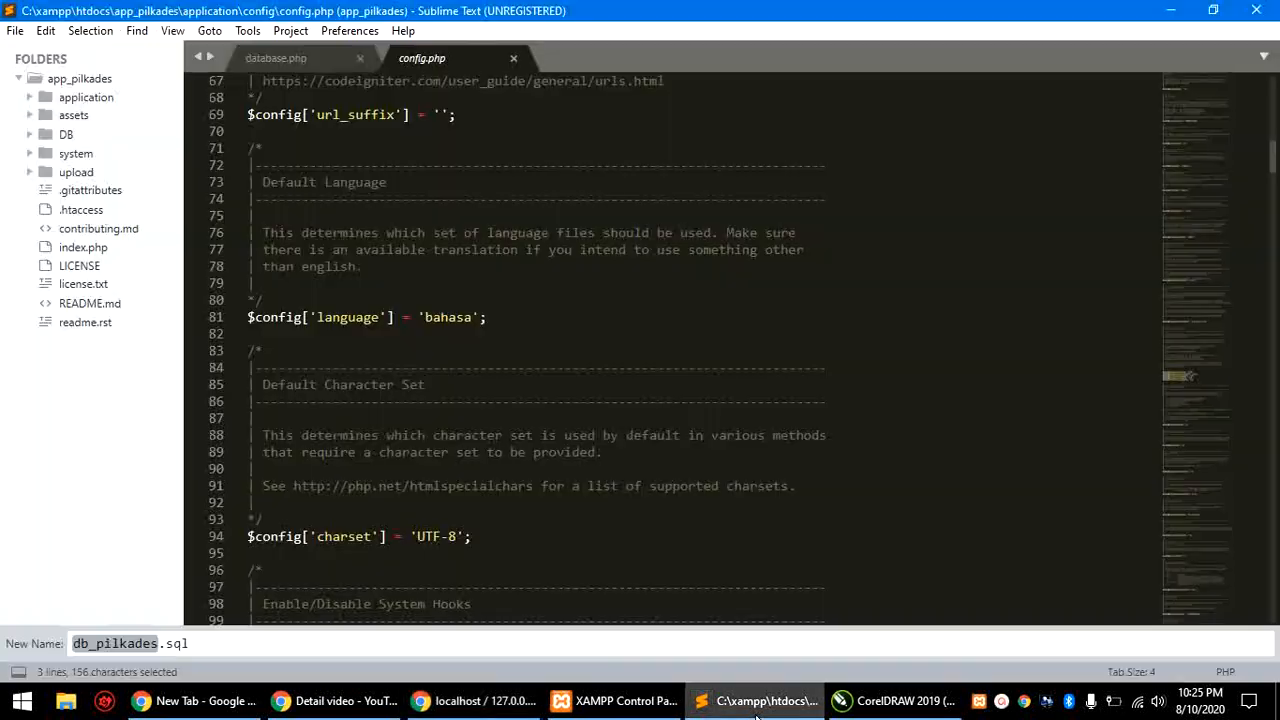
Step: Open application/config/database.php and copy the db_pilkades value on line 81, then return to the browser
{"action": "left_click", "coordinate": [53, 99]}
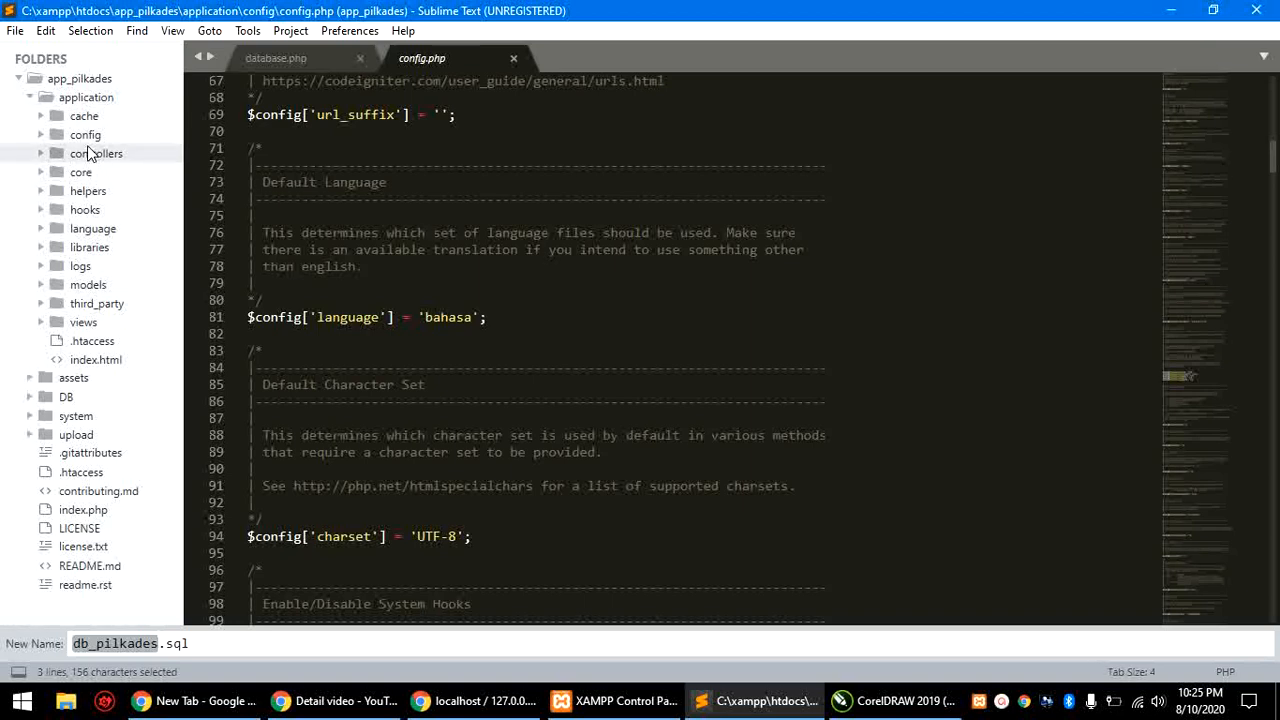
{"action": "left_click", "coordinate": [86, 134]}
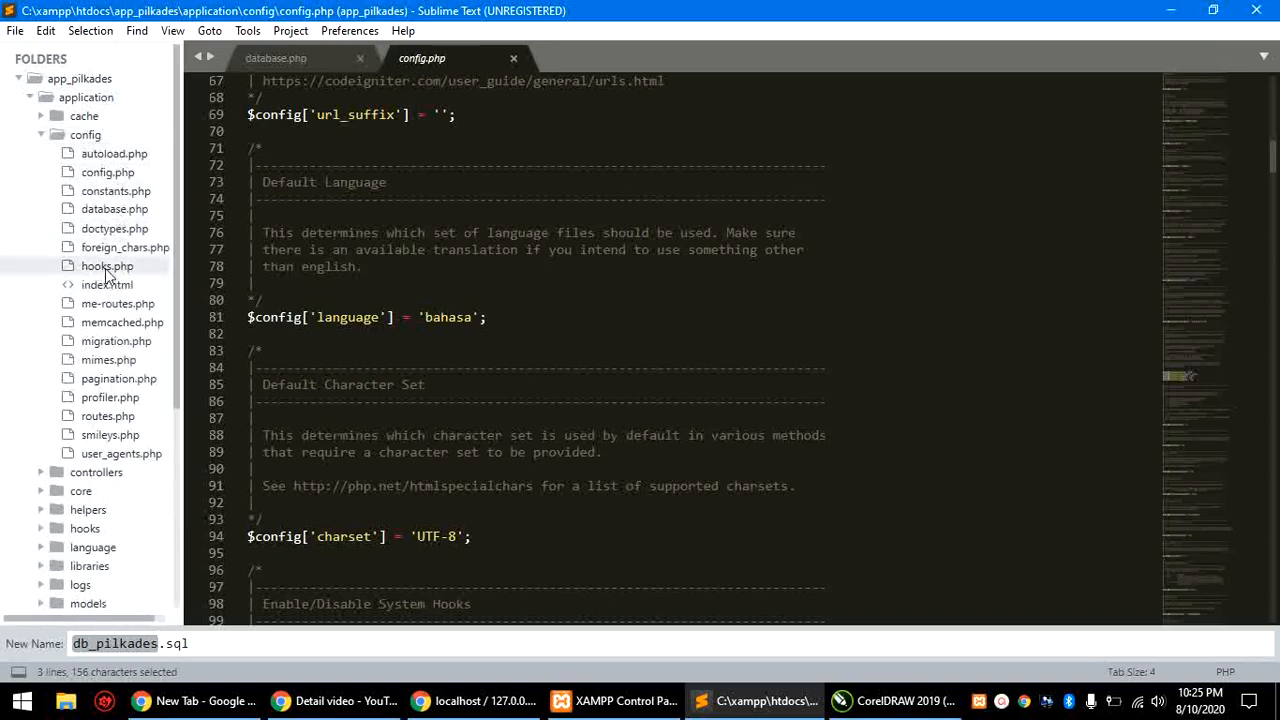
{"action": "left_click", "coordinate": [98, 210]}
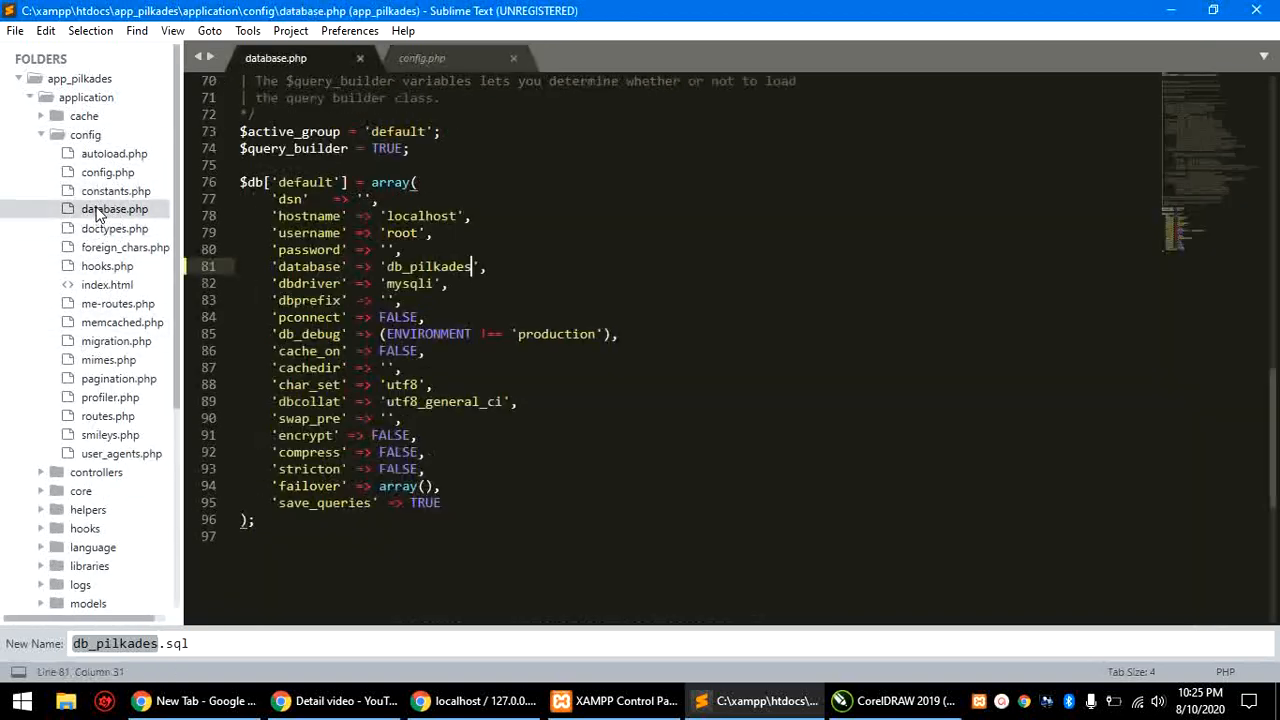
{"action": "left_click", "coordinate": [566, 214]}
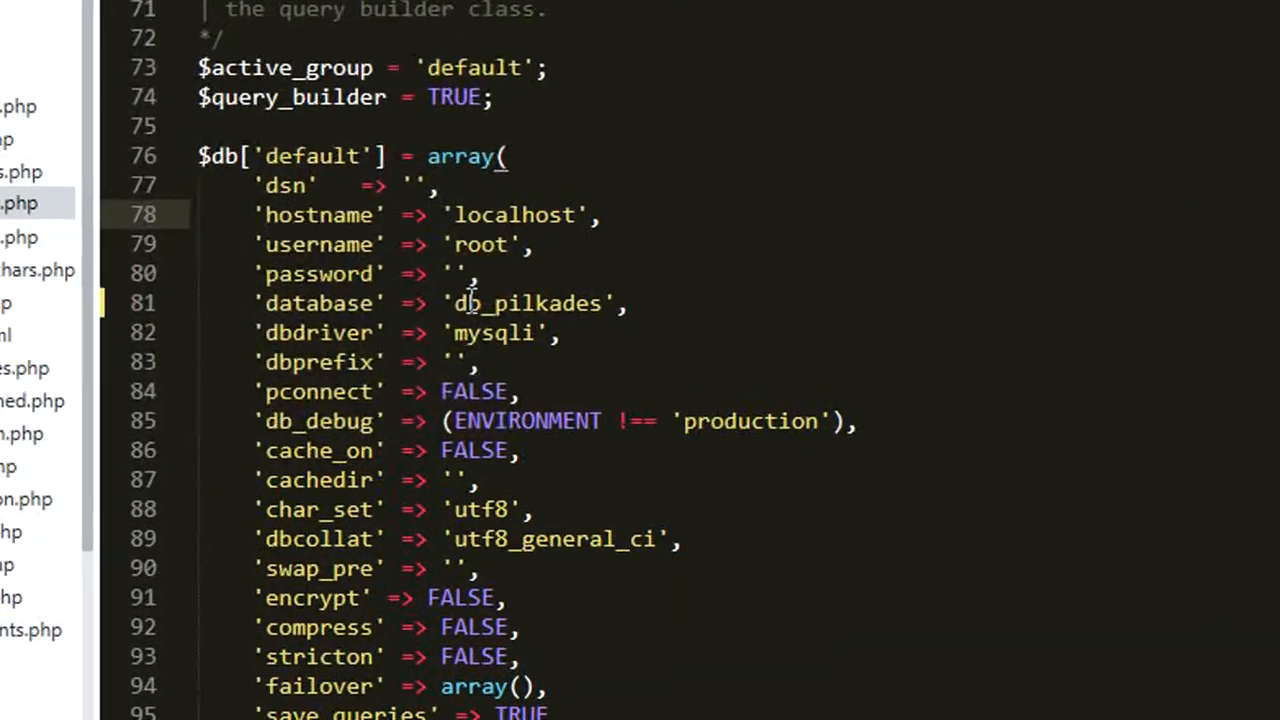
{"action": "left_click_drag", "start_coordinate": [257, 315], "coordinate": [632, 315]}
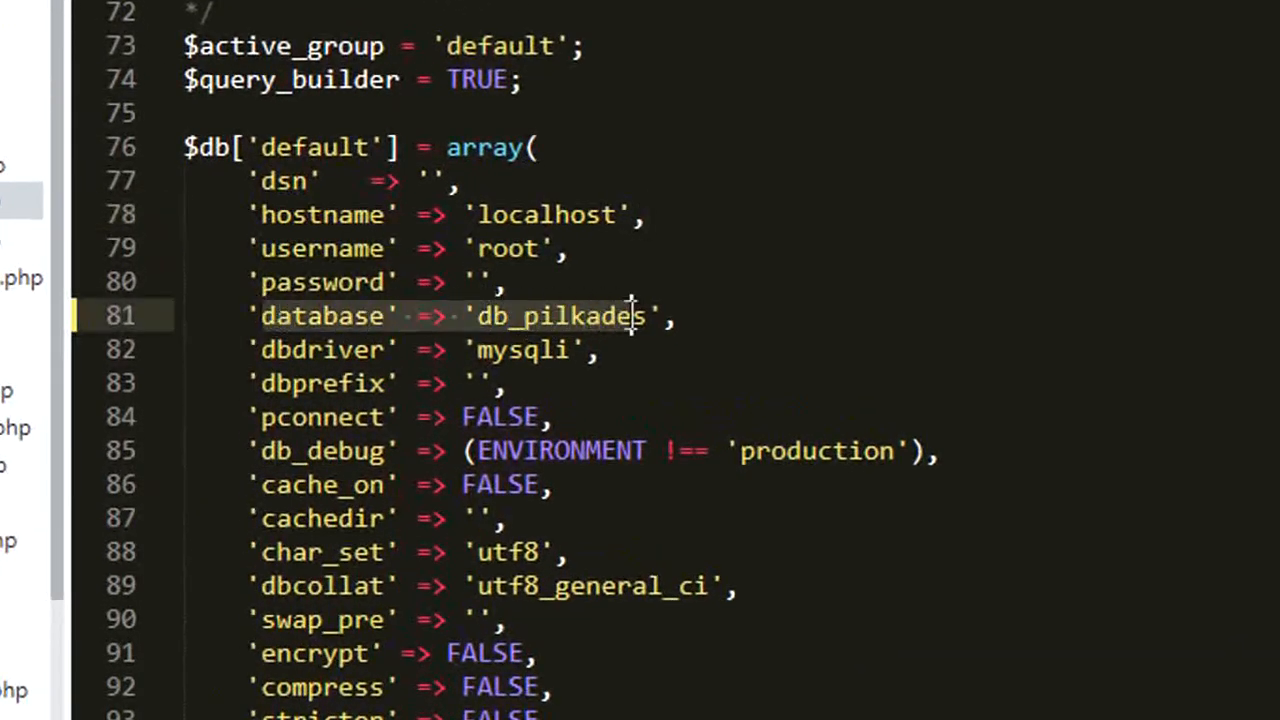
{"action": "left_click", "coordinate": [774, 292]}
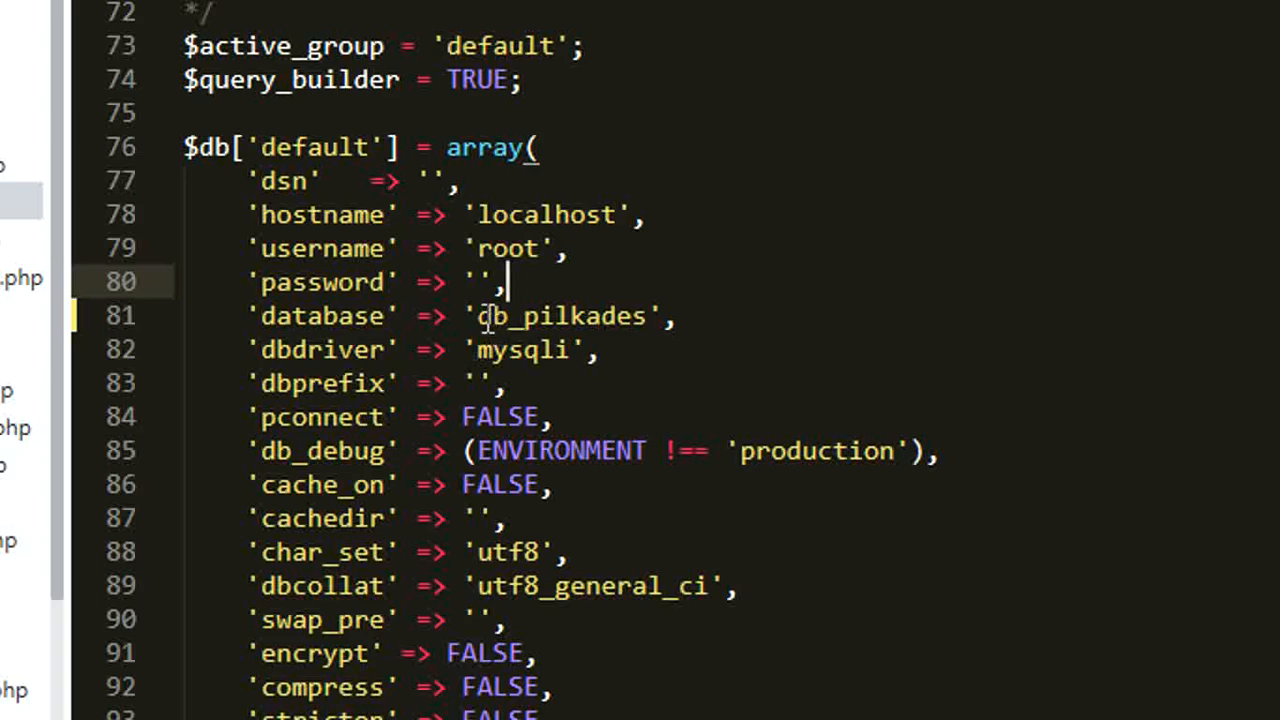
{"action": "left_click_drag", "start_coordinate": [481, 317], "coordinate": [648, 315]}
{"action": "key", "text": "ctrl+c"}
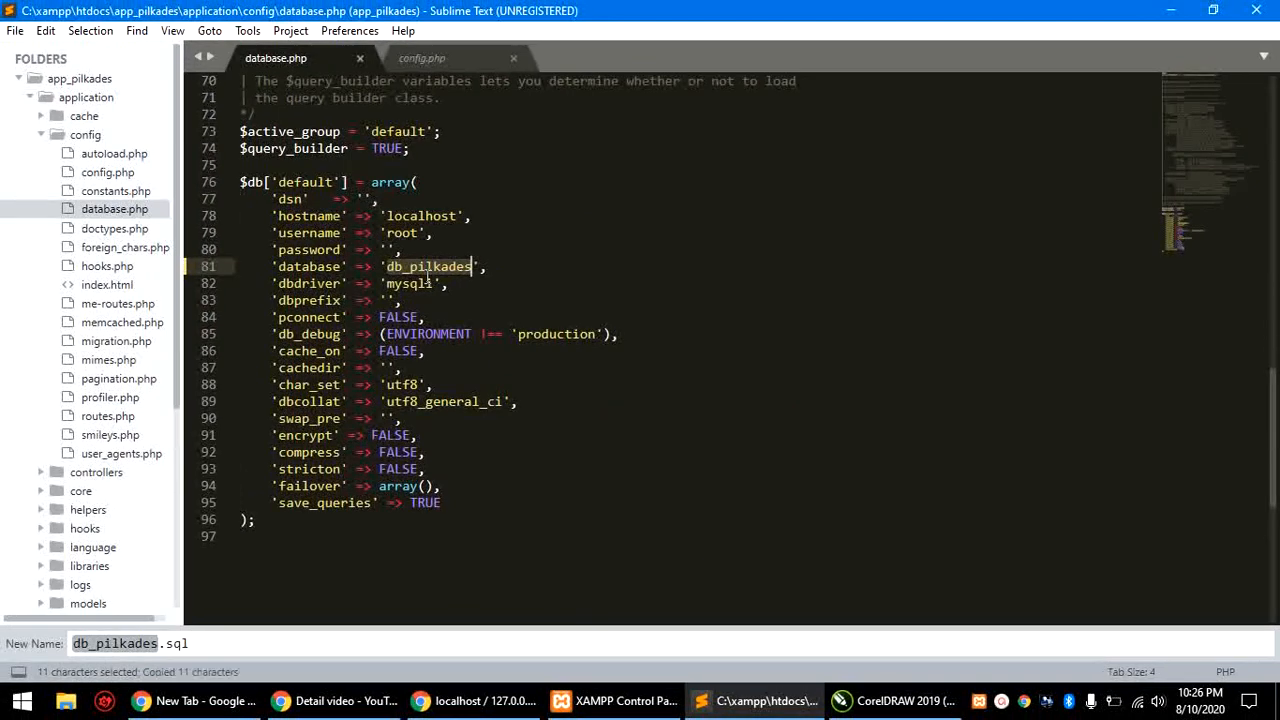
{"action": "key", "text": "alt+Tab"}
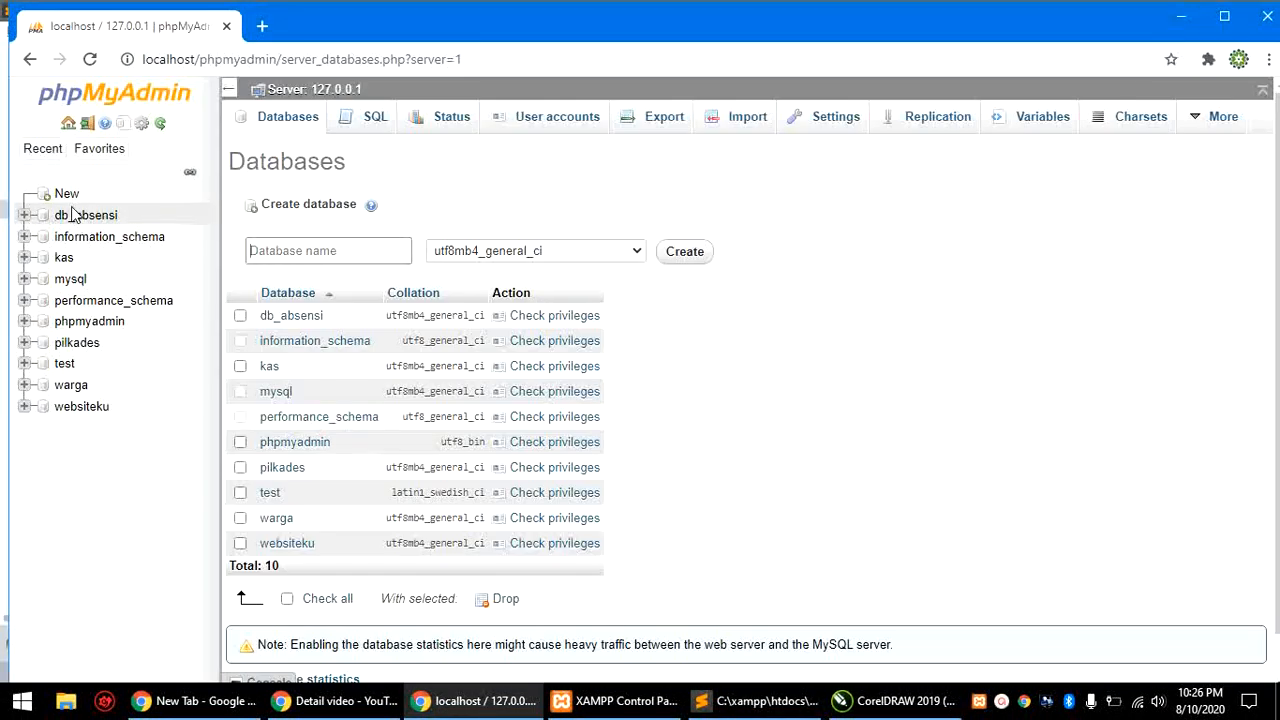
Step: Paste db_pilkades as the new database name and create the database
{"action": "left_click", "coordinate": [324, 252]}
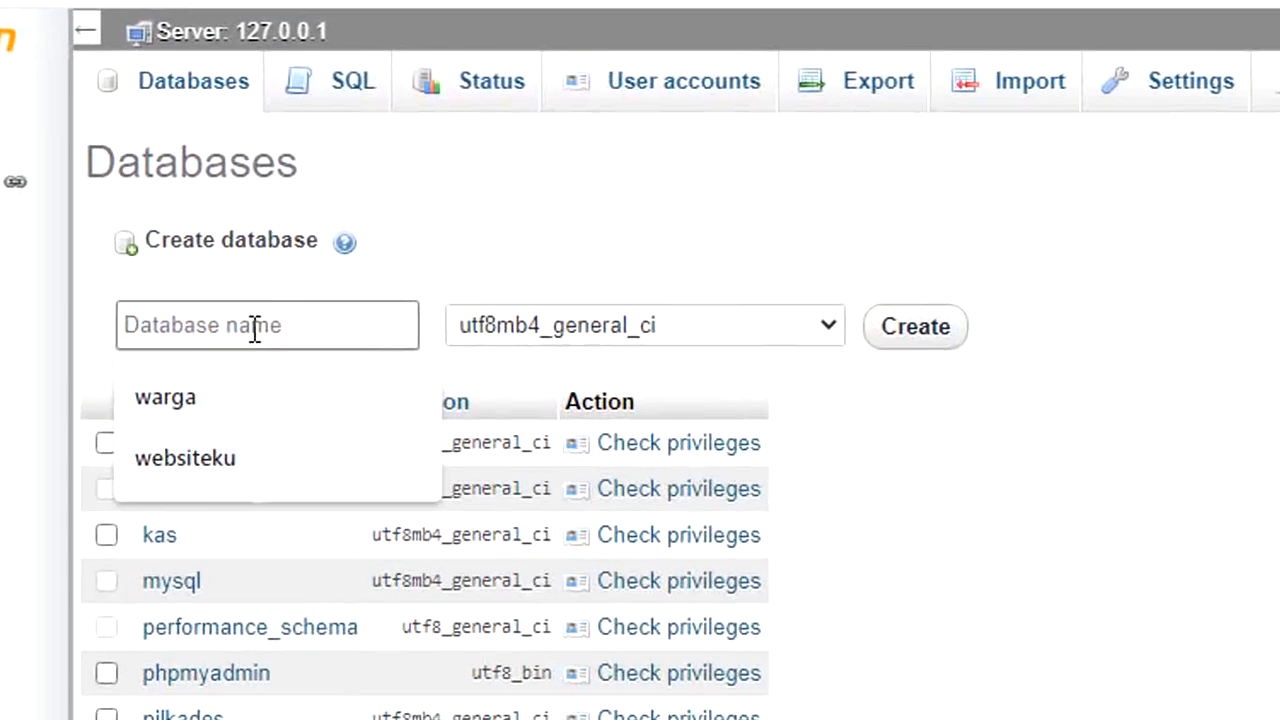
{"action": "key", "text": "ctrl+v"}
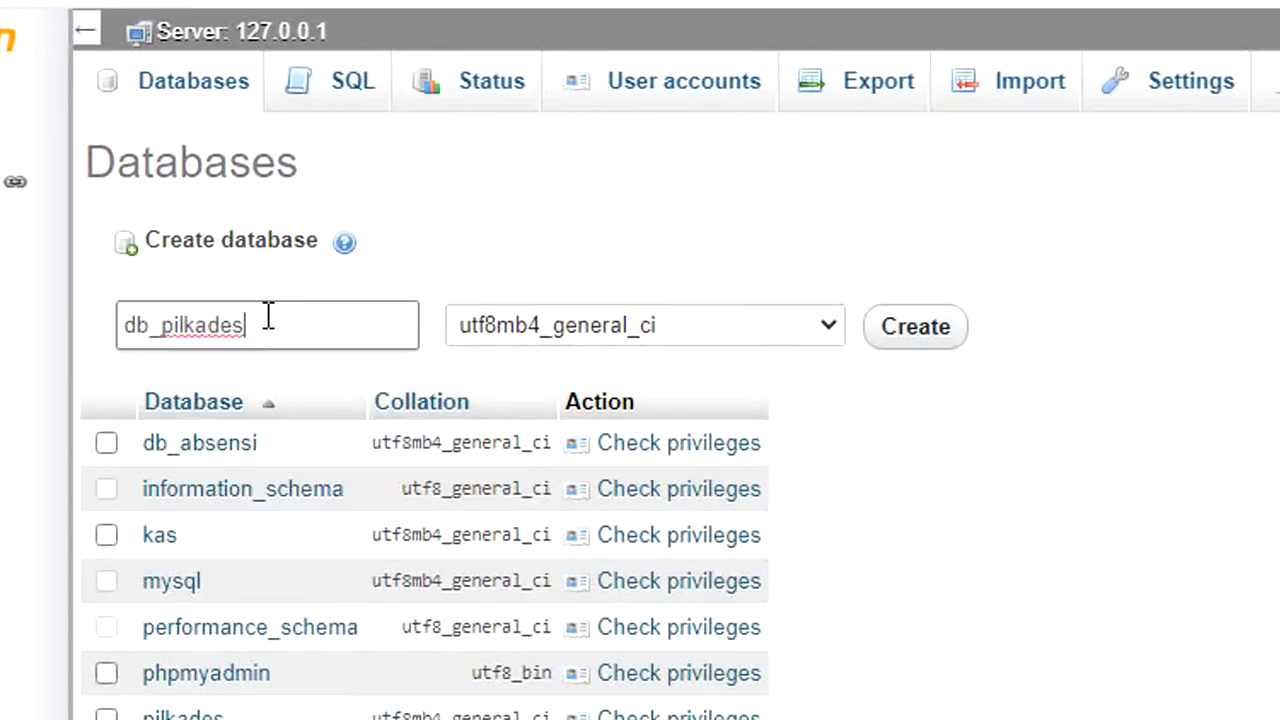
{"action": "left_click_drag", "start_coordinate": [243, 325], "coordinate": [104, 333]}
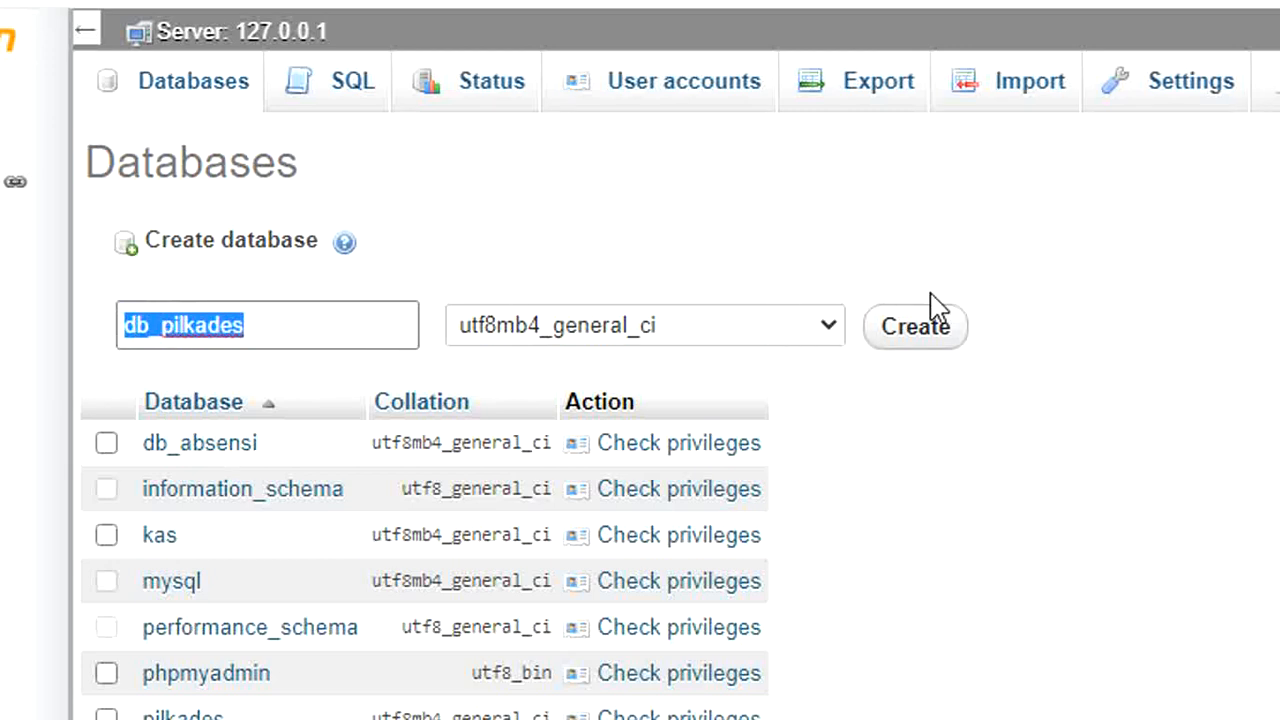
{"action": "left_click", "coordinate": [910, 336]}
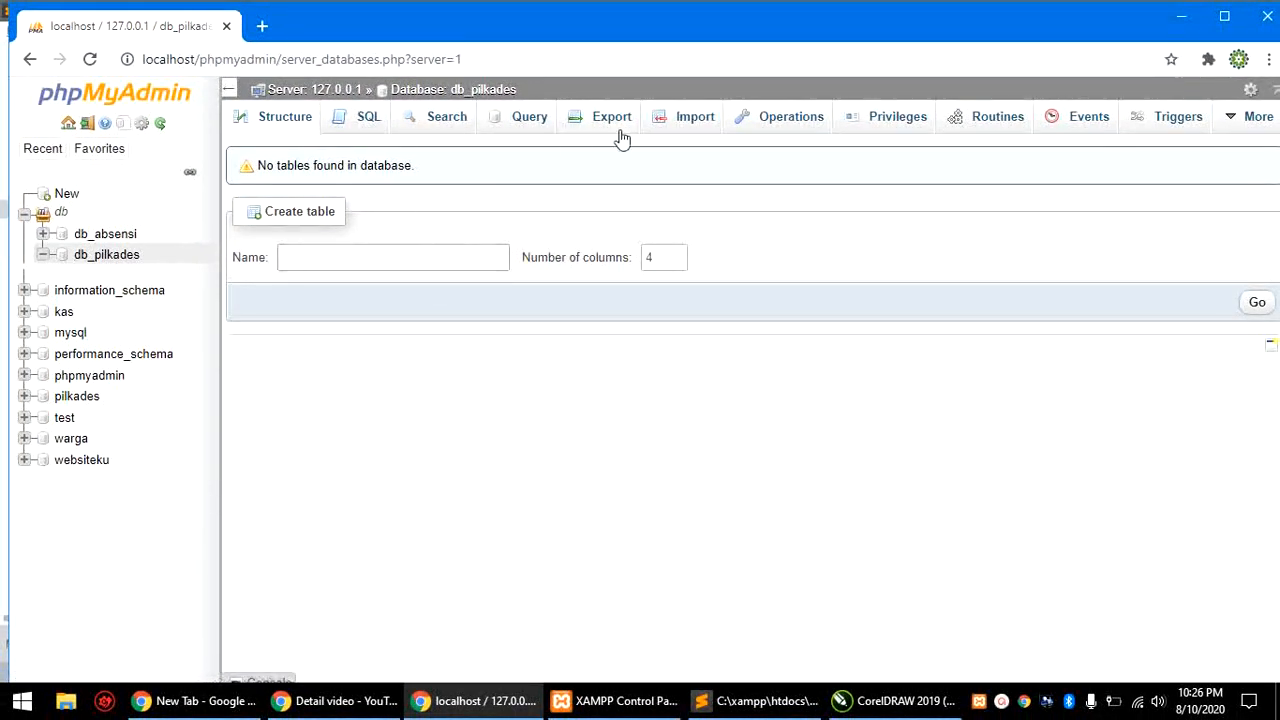
Step: On db_pilkades's Import page, pick C:\xampp\htdocs\app_pilkades\DB\db_pilkades.sql as the import file
{"action": "left_click", "coordinate": [679, 120]}
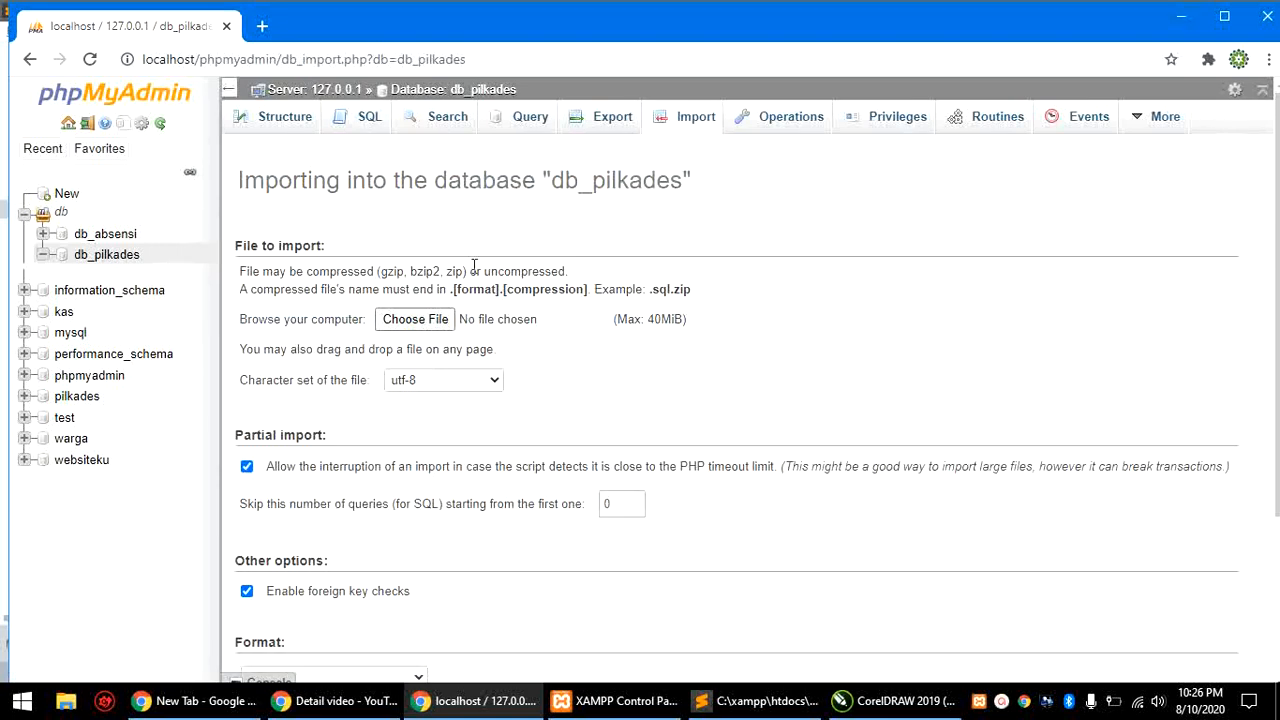
{"action": "left_click", "coordinate": [423, 319]}
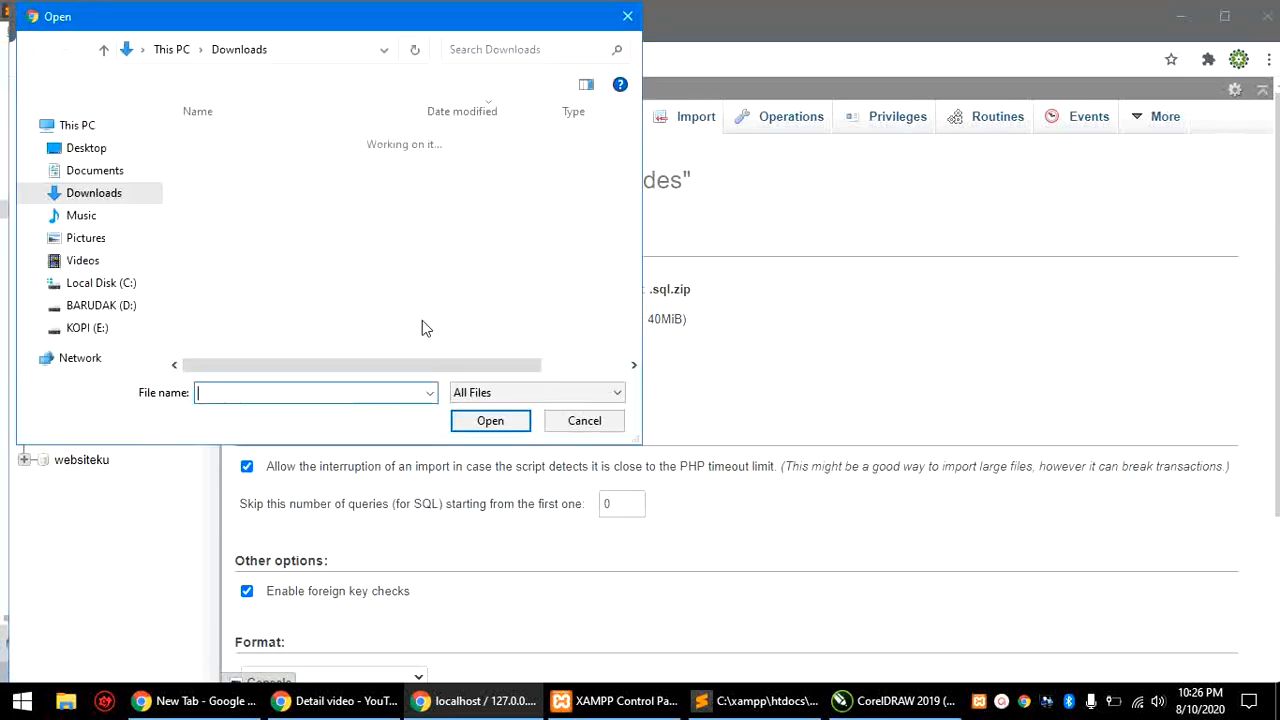
{"action": "left_click", "coordinate": [102, 287]}
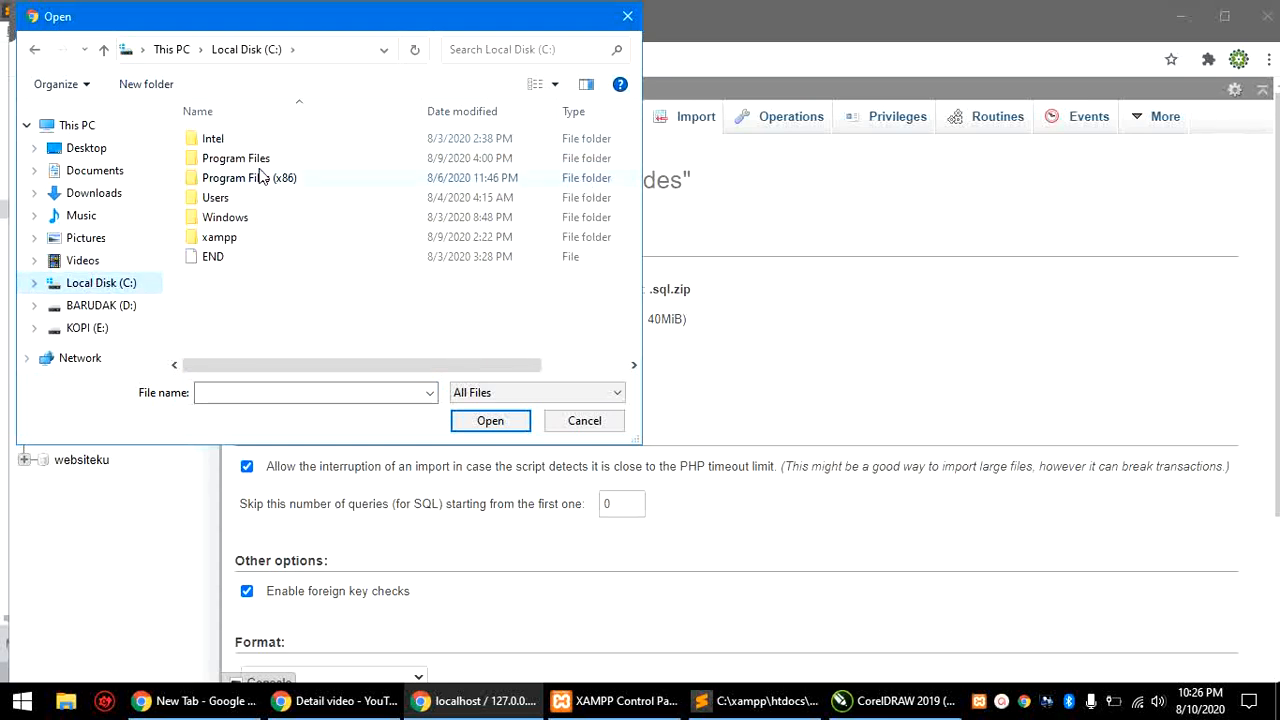
{"action": "double_click", "coordinate": [222, 240]}
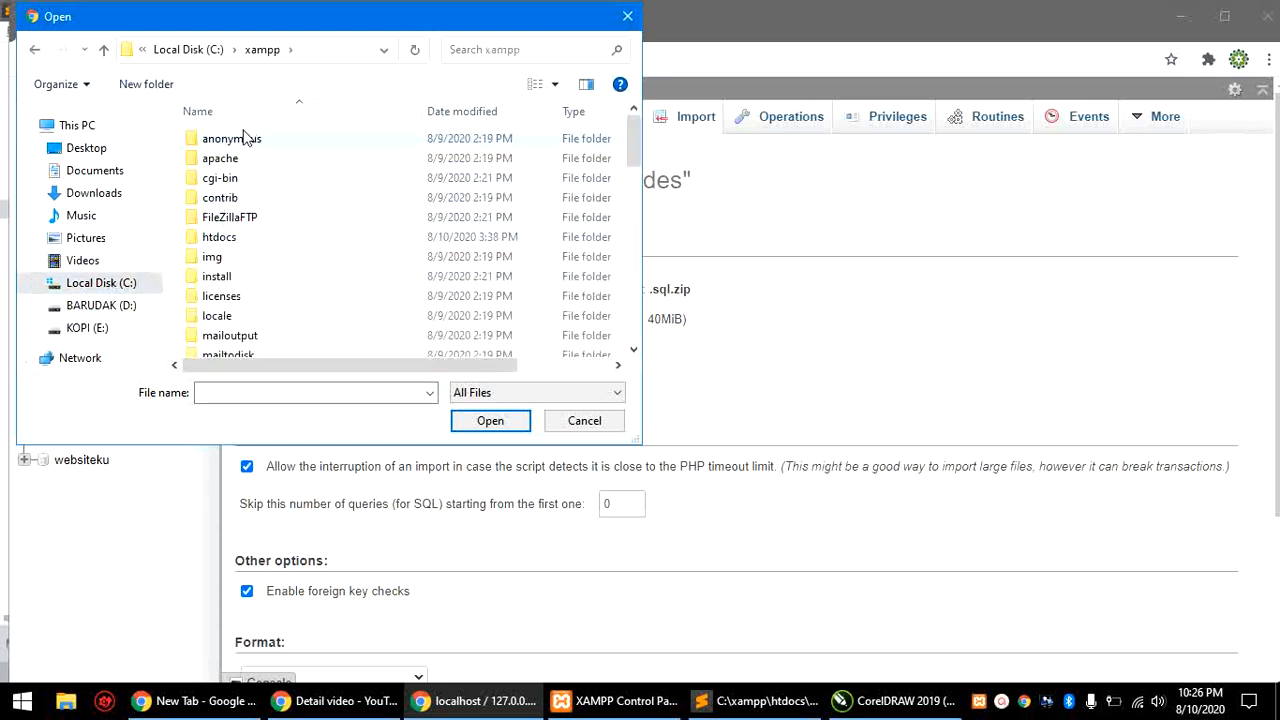
{"action": "double_click", "coordinate": [230, 235]}
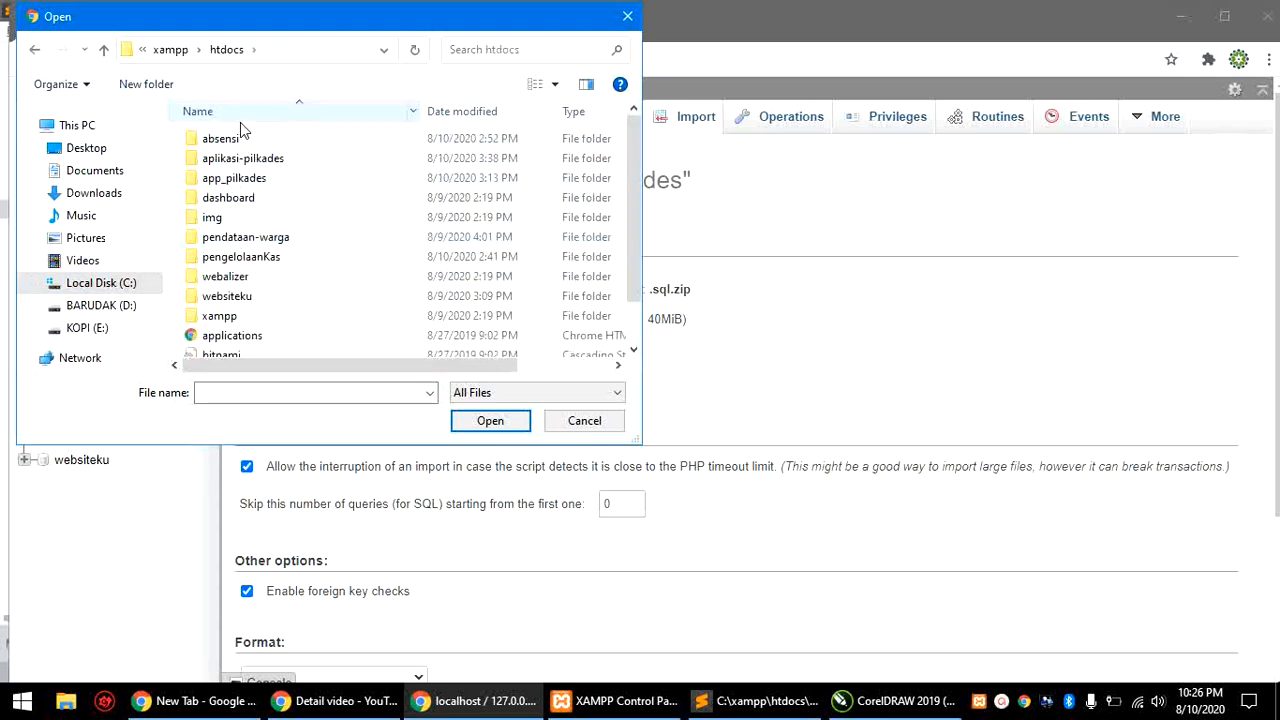
{"action": "double_click", "coordinate": [266, 178]}
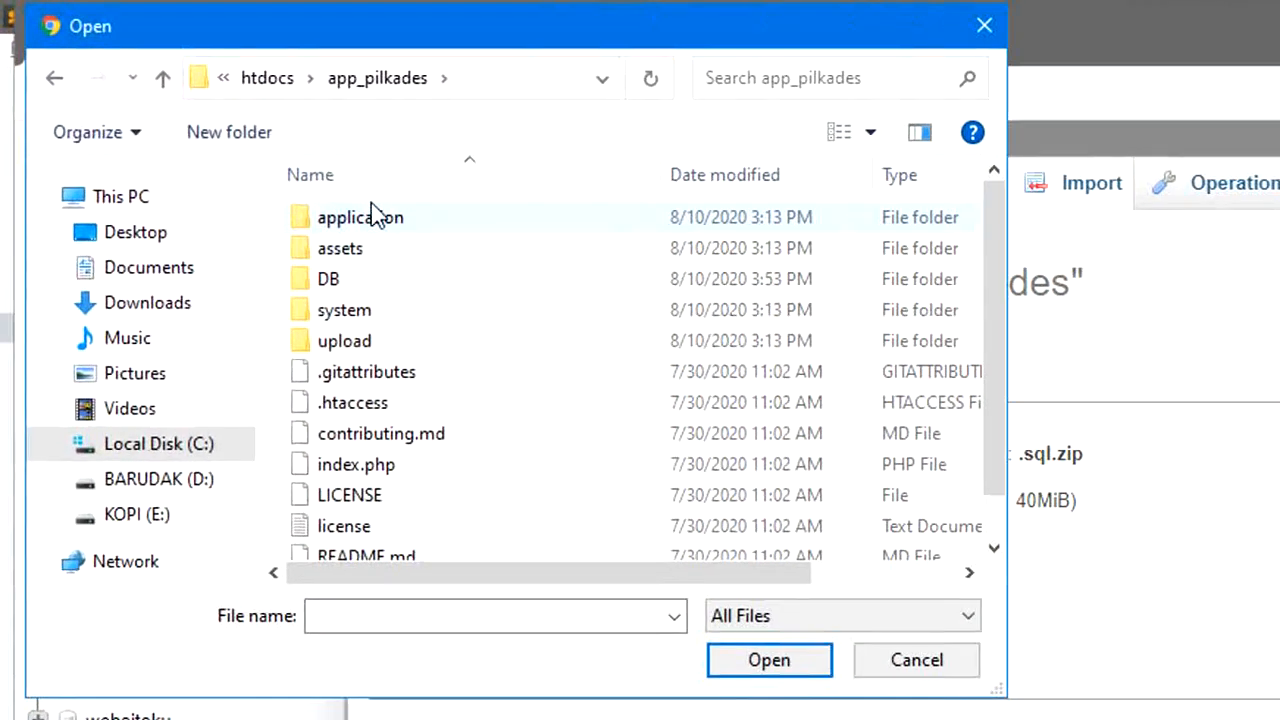
{"action": "double_click", "coordinate": [335, 285]}
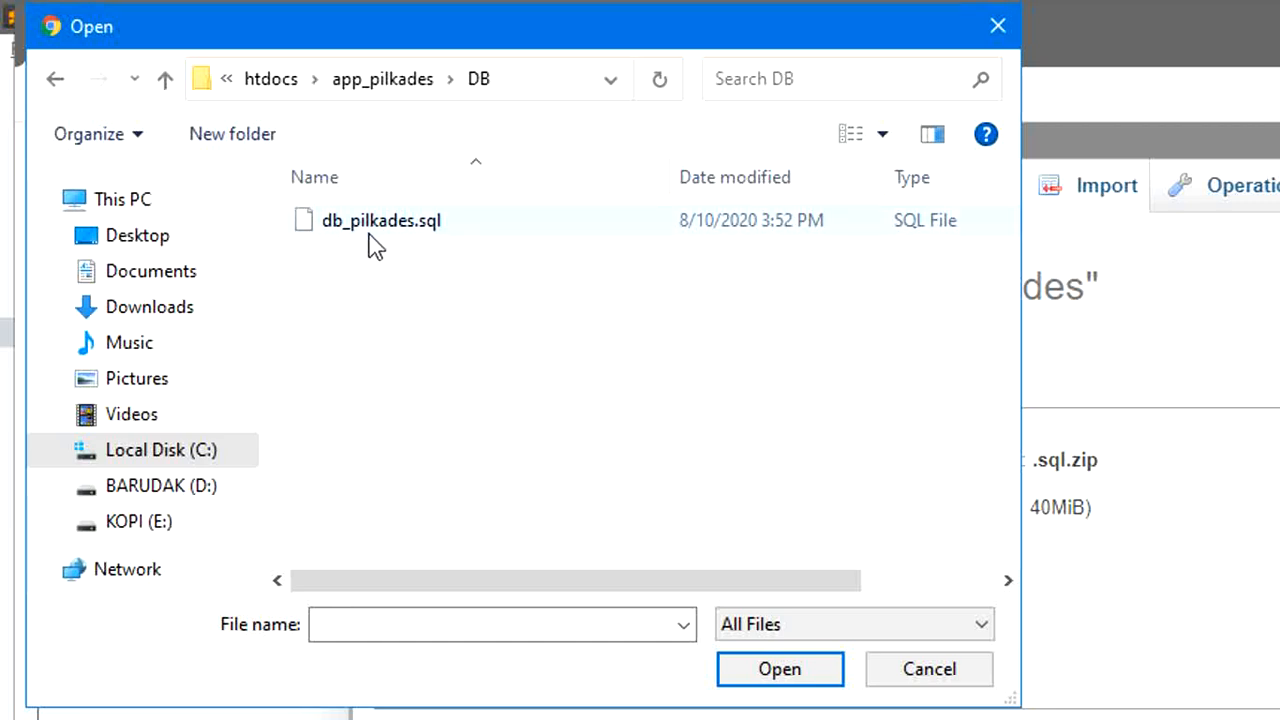
{"action": "left_click", "coordinate": [393, 222]}
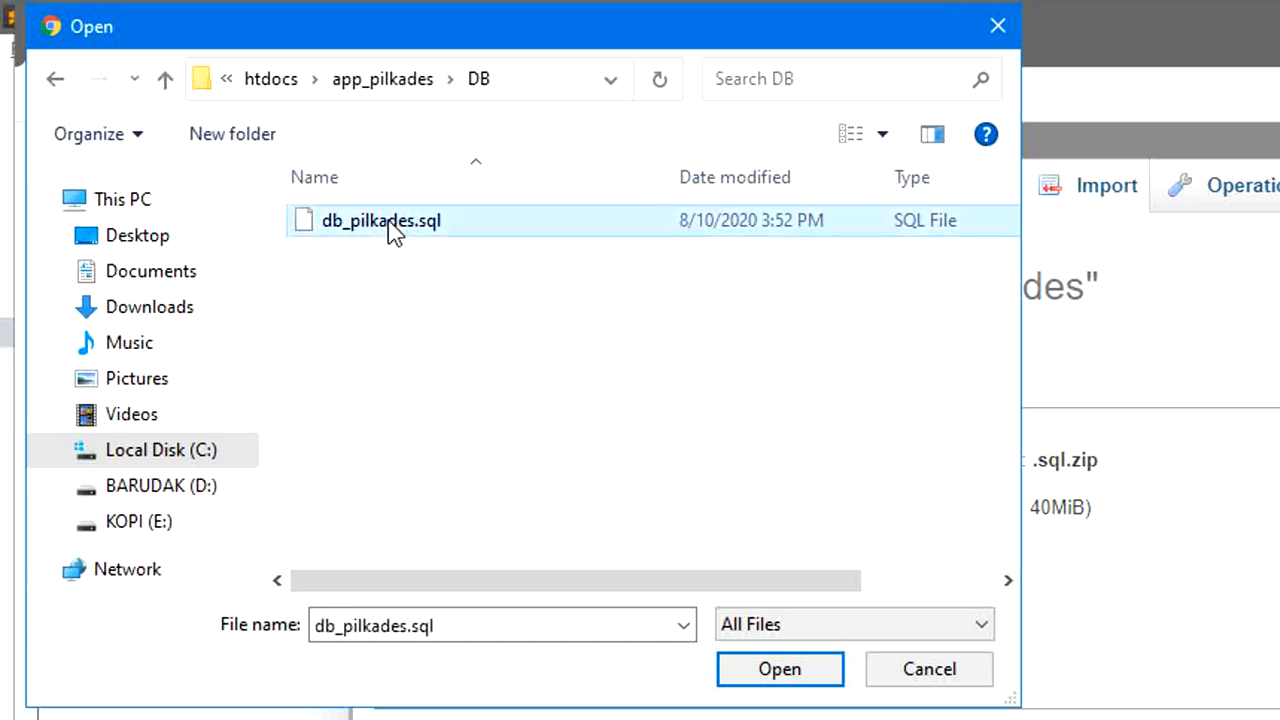
{"action": "left_click", "coordinate": [768, 670]}
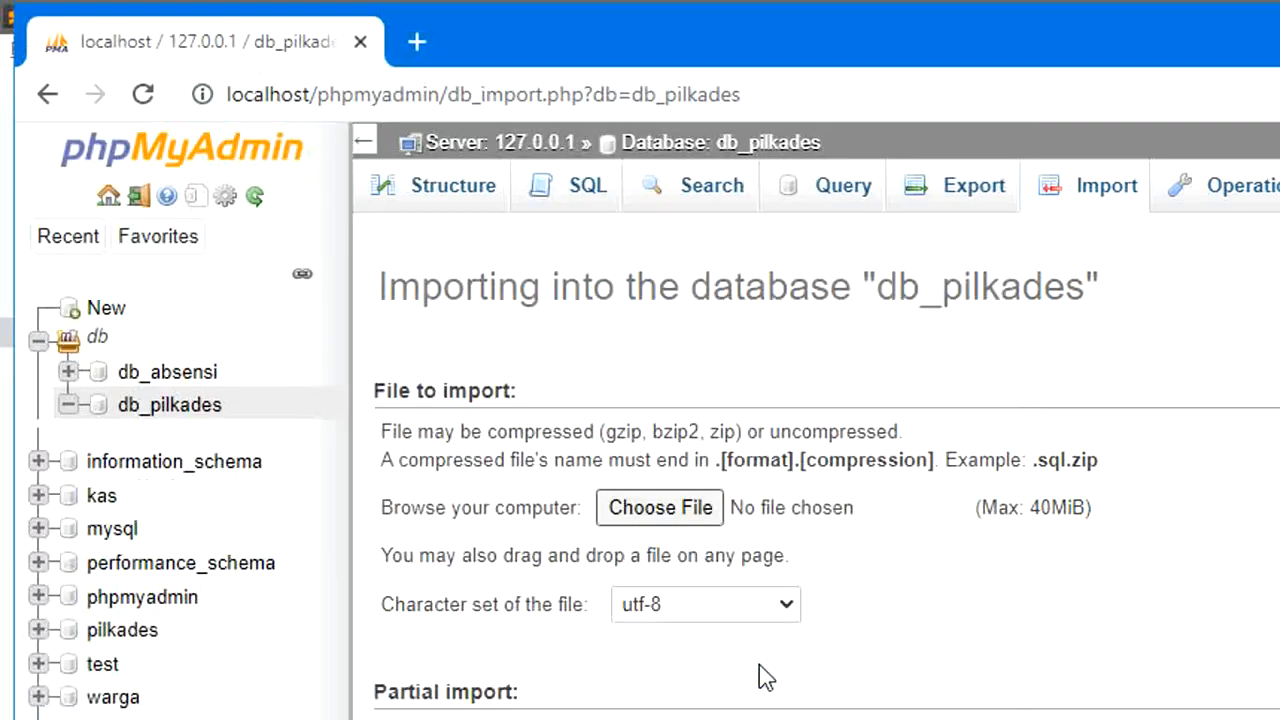
Step: Run the db_pilkades.sql import with Go and maximize the browser to see the success message
{"action": "scroll", "coordinate": [1265, 418], "scroll_direction": "down", "scroll_amount": 5}
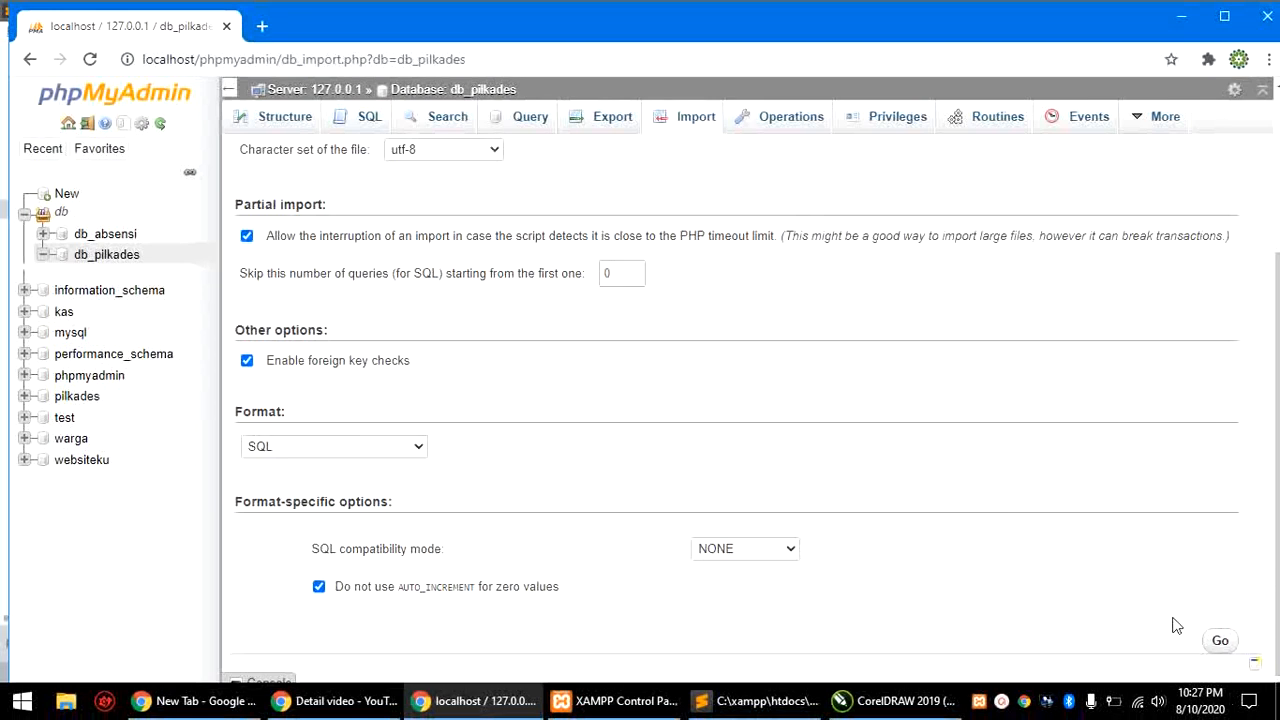
{"action": "left_click", "coordinate": [1220, 643]}
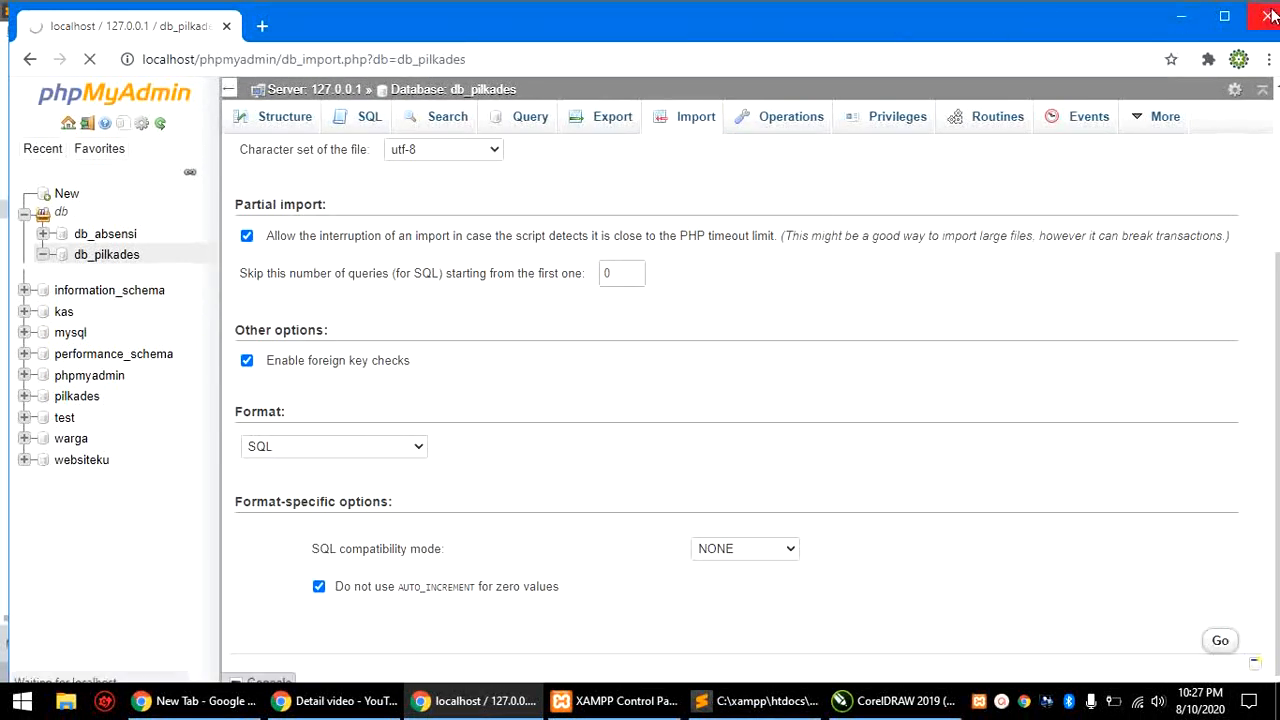
{"action": "left_click", "coordinate": [1214, 18]}
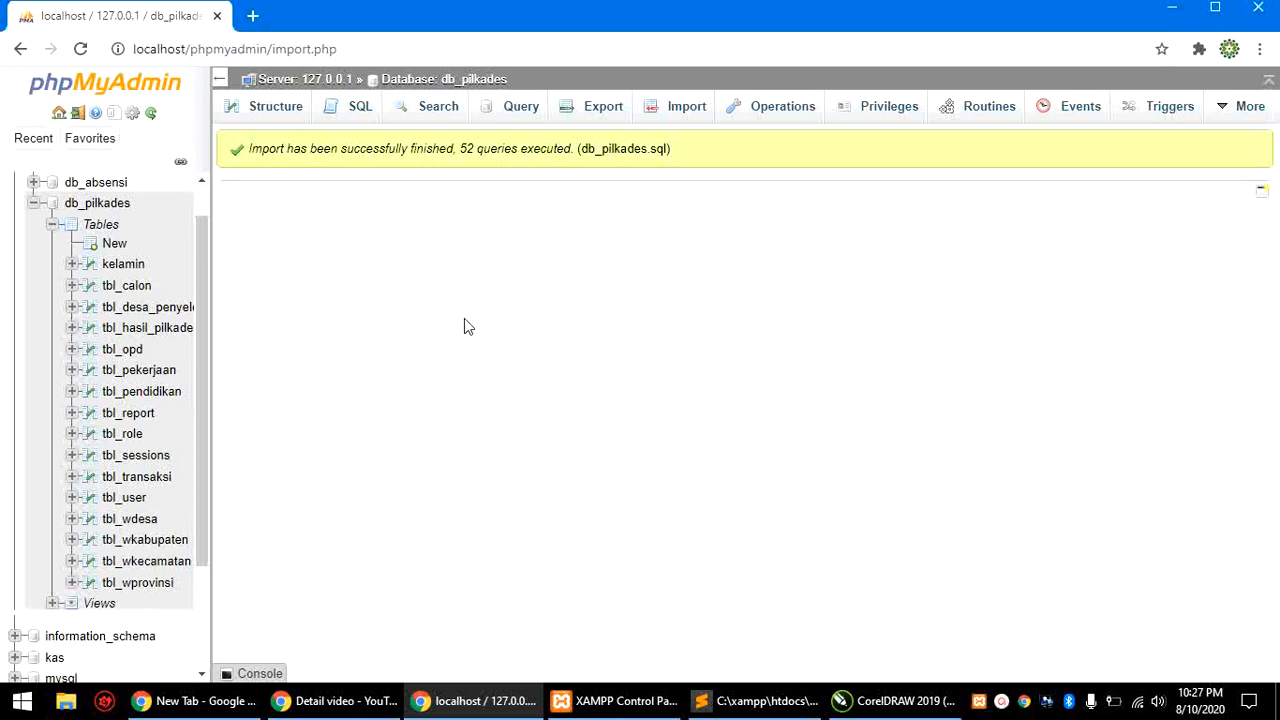
Step: Open db_pilkades's Structure view and scroll through its list of 18 tables
{"action": "left_click", "coordinate": [103, 210]}
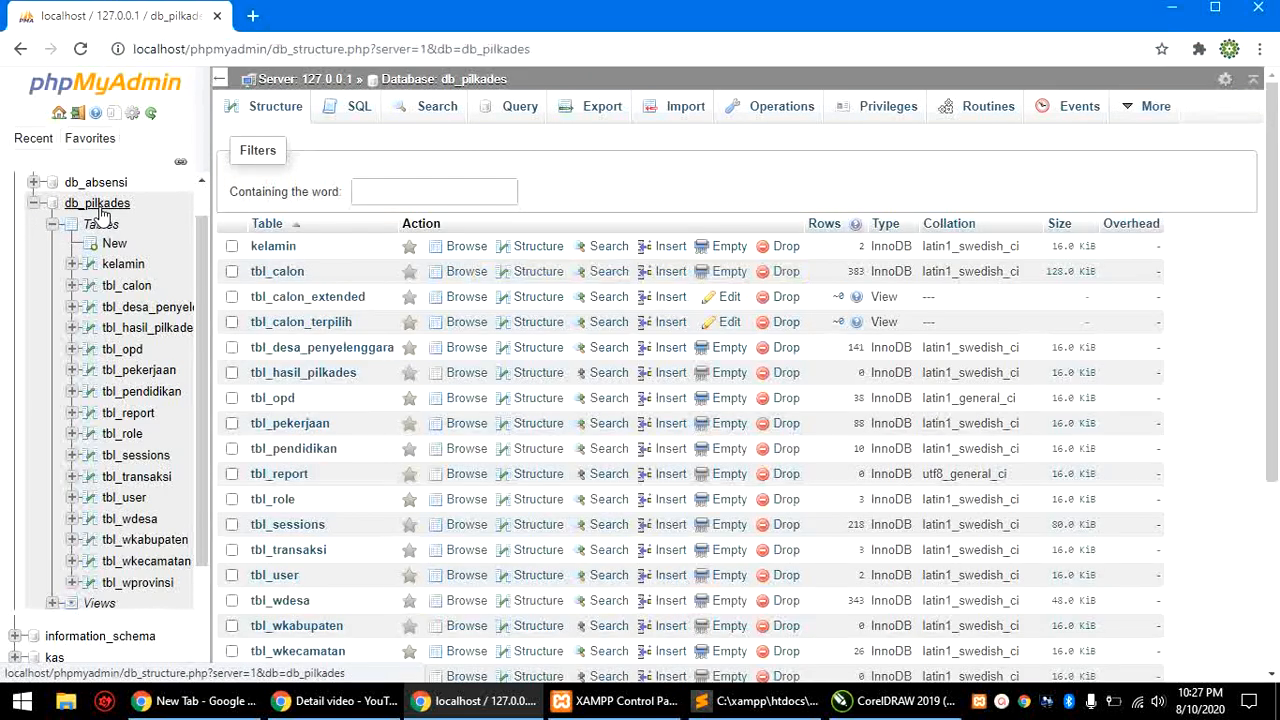
{"action": "scroll", "coordinate": [544, 306], "scroll_direction": "down", "scroll_amount": 3}
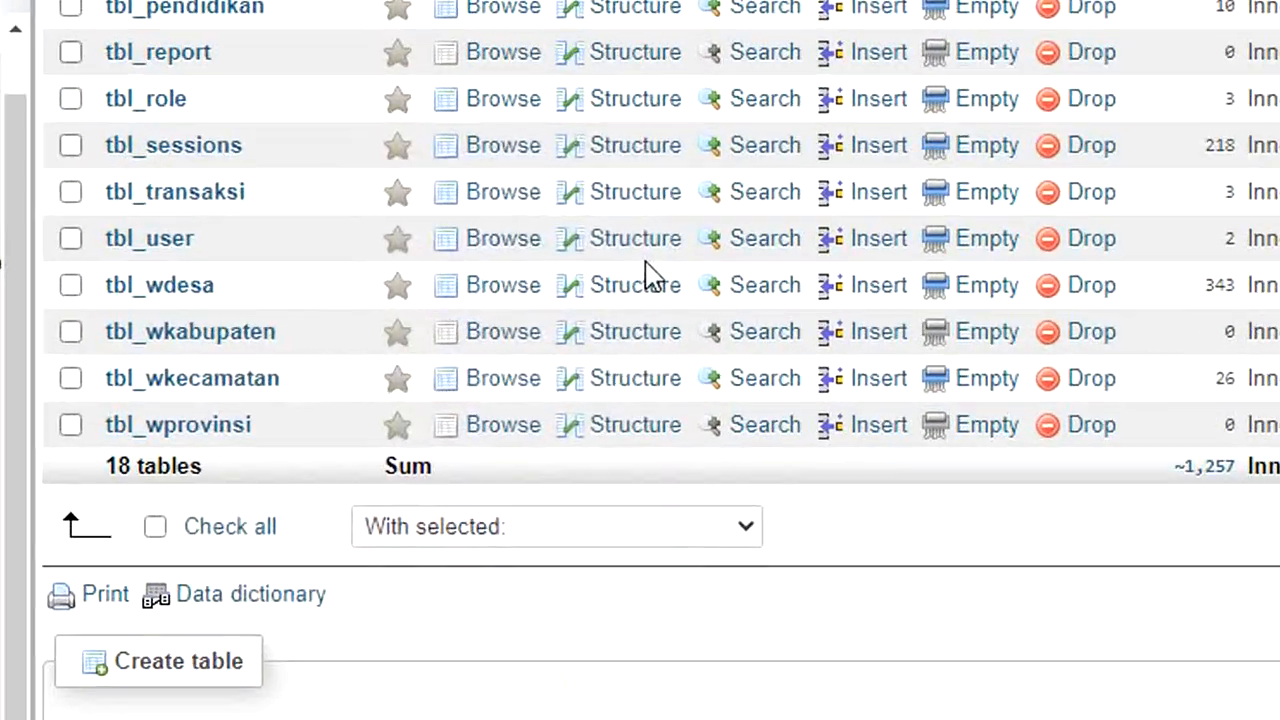
{"action": "scroll", "coordinate": [648, 275], "scroll_direction": "up", "scroll_amount": 3}
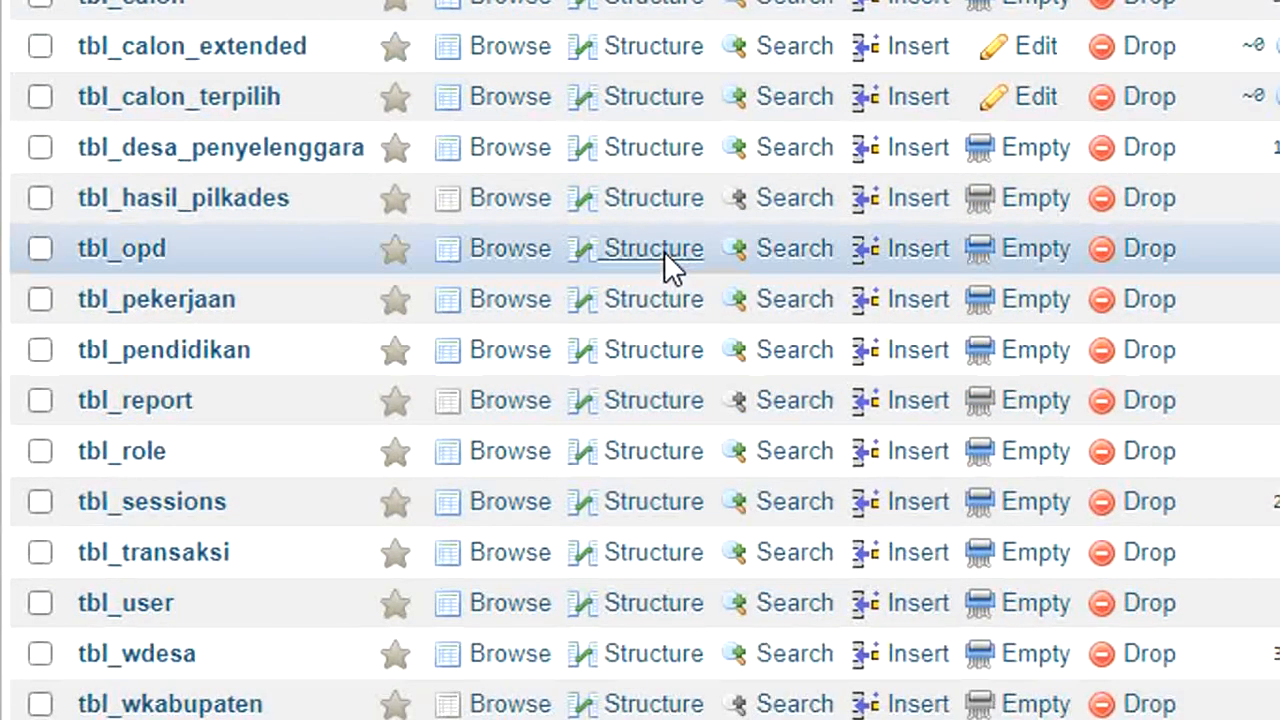
{"action": "scroll", "coordinate": [664, 251], "scroll_direction": "up", "scroll_amount": 2}
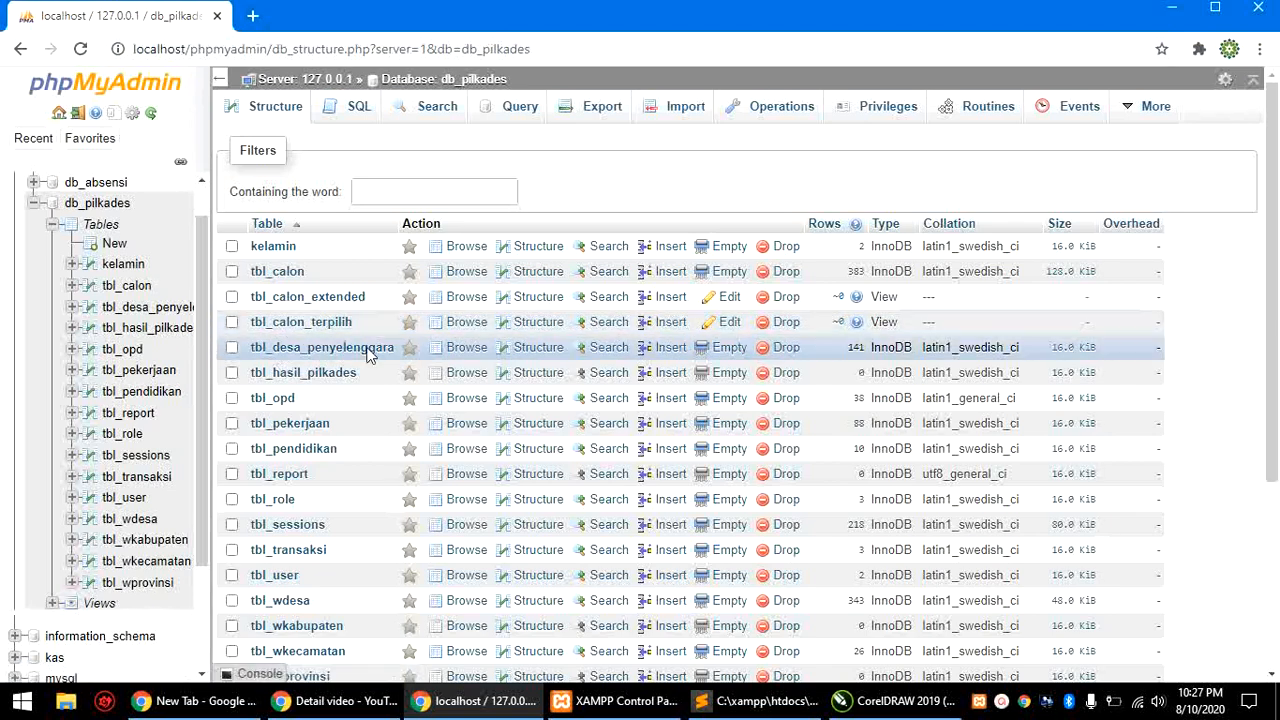
{"action": "scroll", "coordinate": [338, 460], "scroll_direction": "down", "scroll_amount": 2}
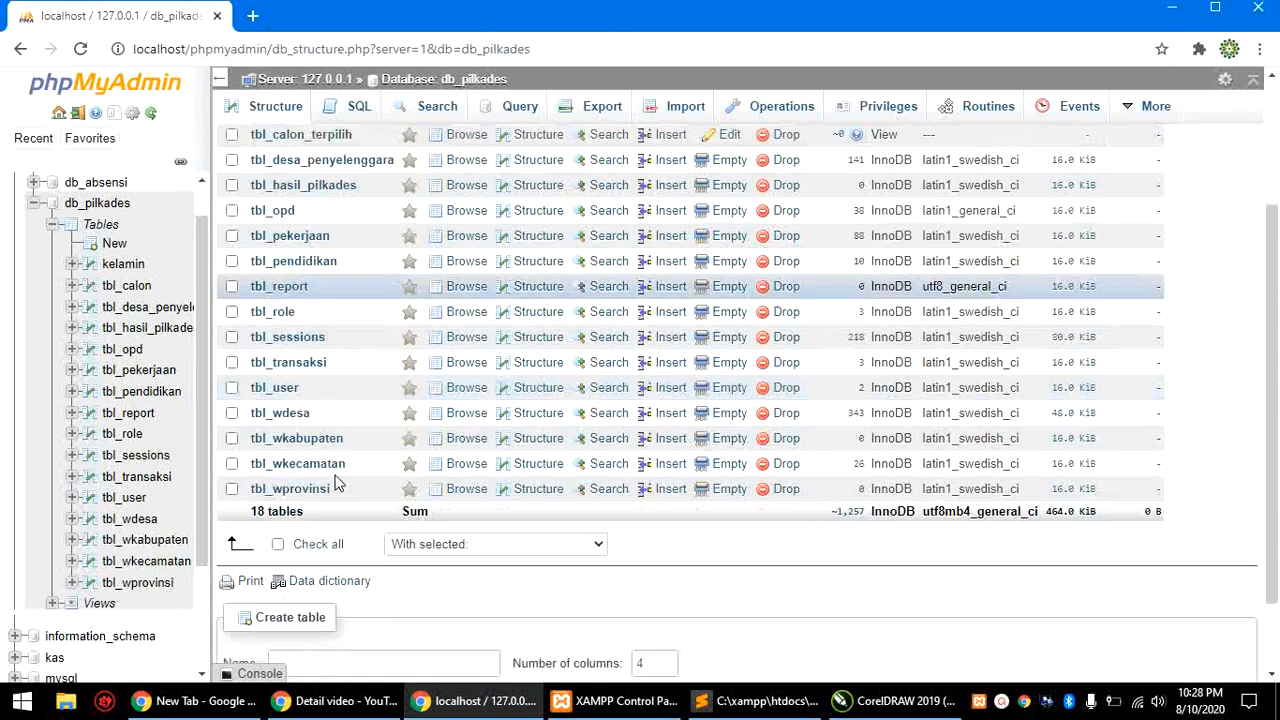
{"action": "scroll", "coordinate": [336, 470], "scroll_direction": "up", "scroll_amount": 1}
{"action": "scroll", "coordinate": [338, 470], "scroll_direction": "up", "scroll_amount": 1}
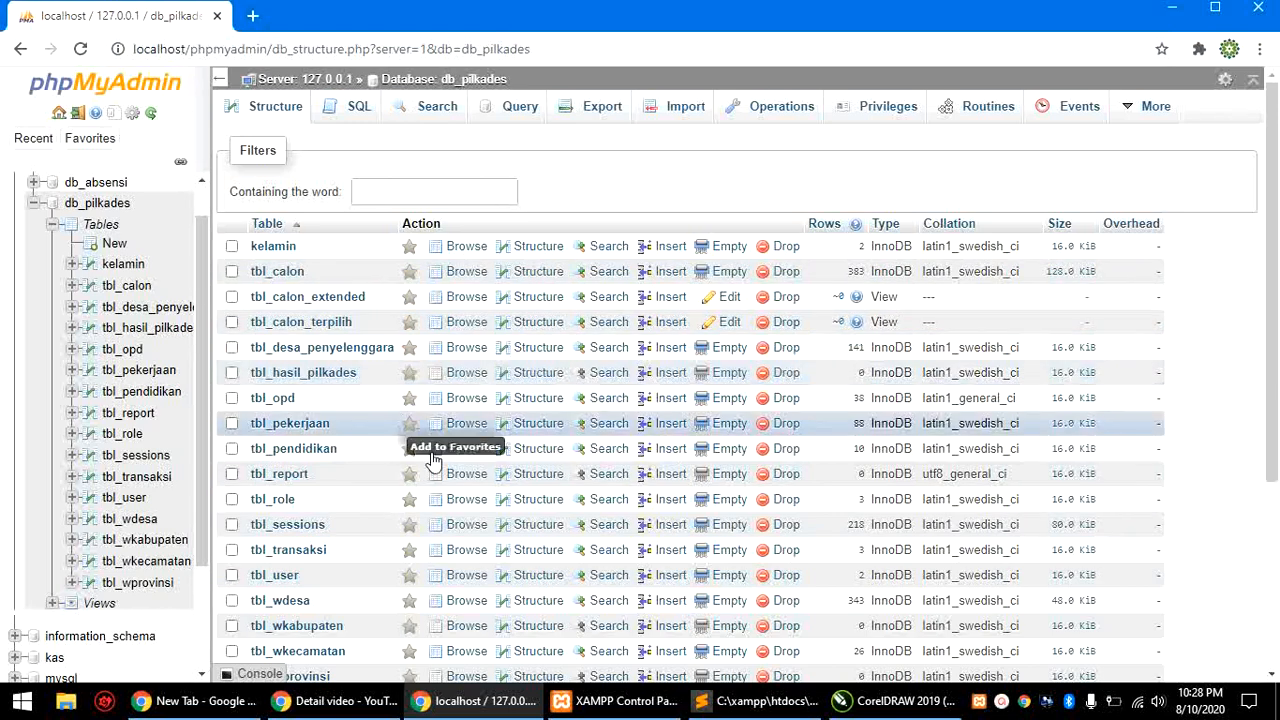
Step: Browse tbl_user's two user records, then collapse Tables, db_pilkades and the db group
{"action": "left_click", "coordinate": [128, 500]}
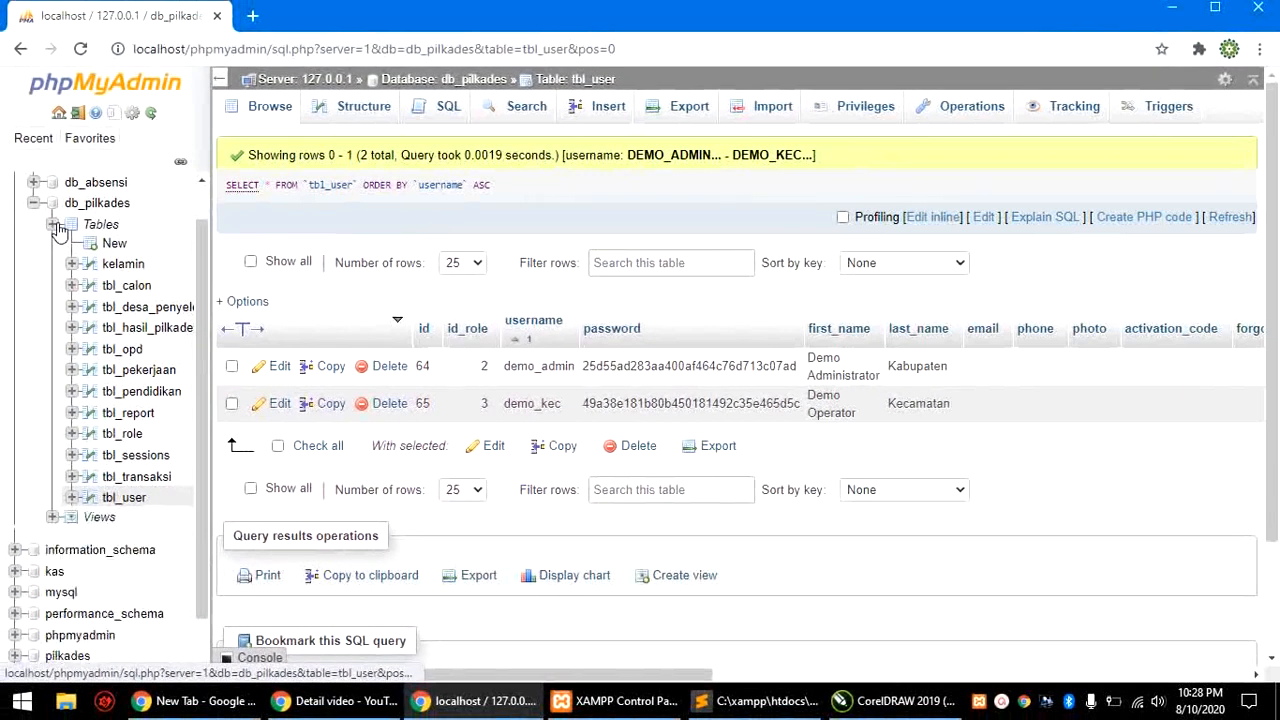
{"action": "left_click", "coordinate": [54, 225]}
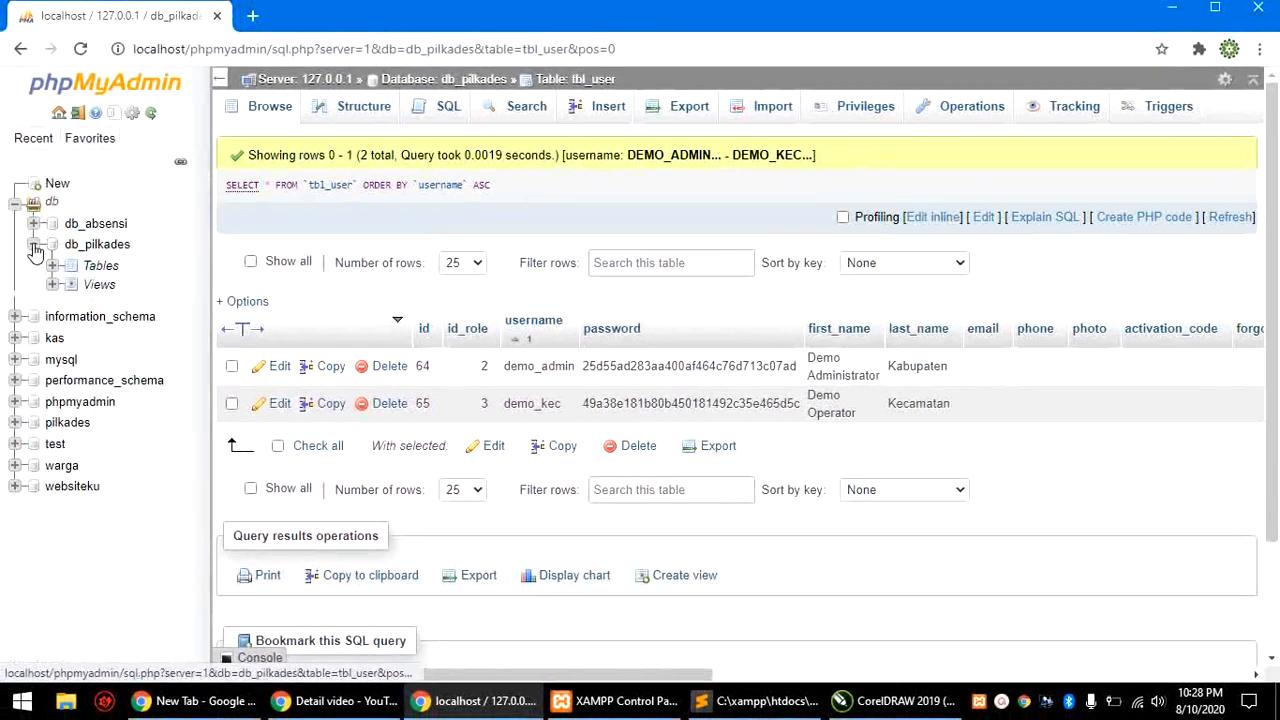
{"action": "left_click", "coordinate": [34, 246]}
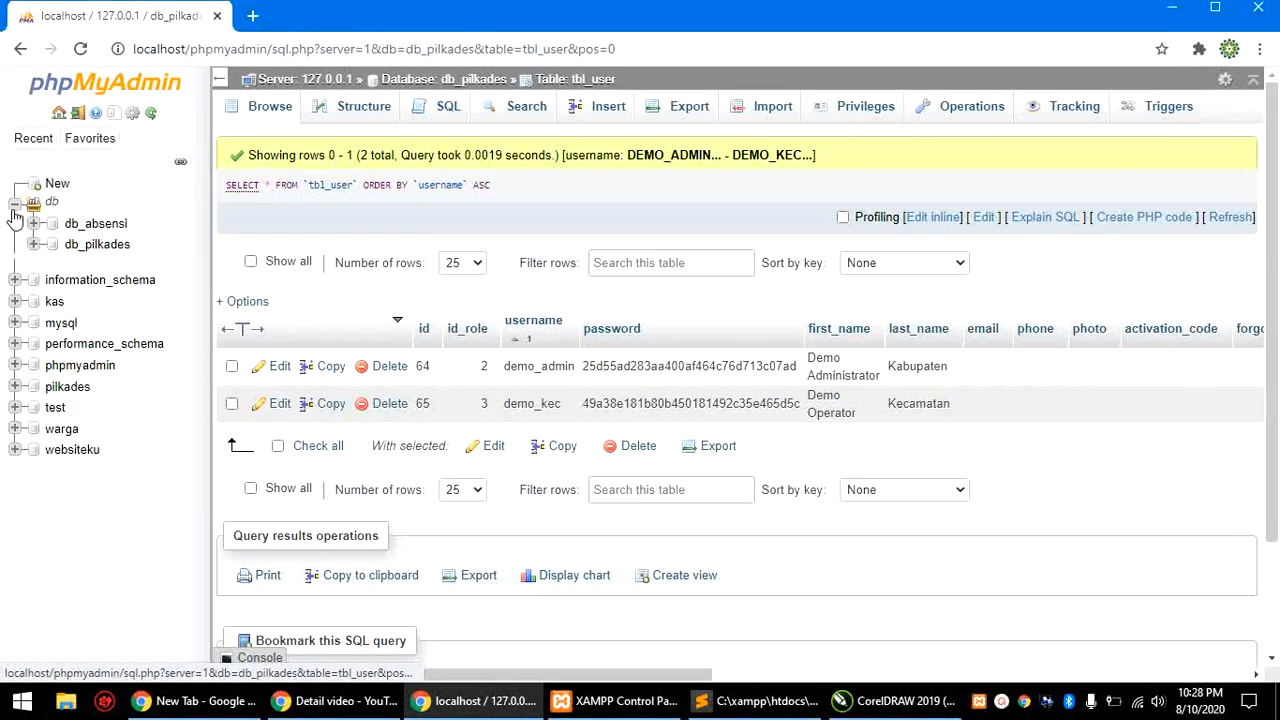
{"action": "left_click", "coordinate": [14, 205]}
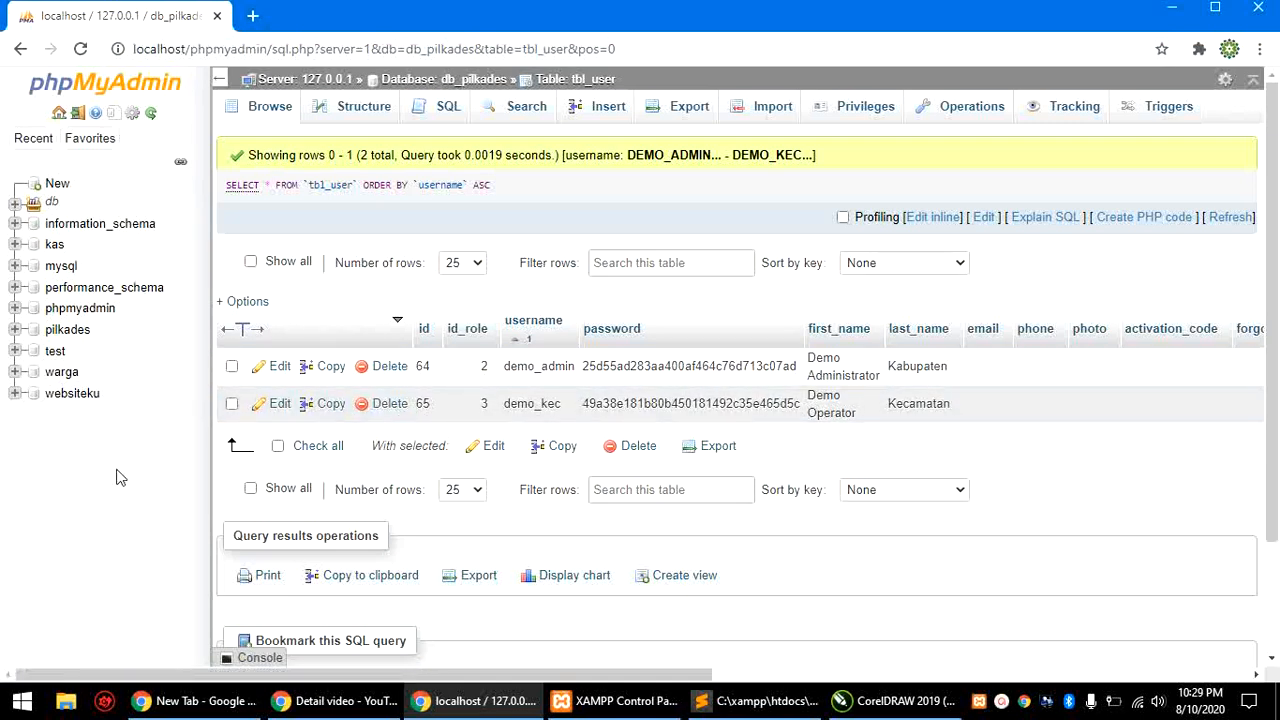
Step: Back in Sublime Text, collapse the config and application folders in the project tree
{"action": "left_click", "coordinate": [745, 705]}
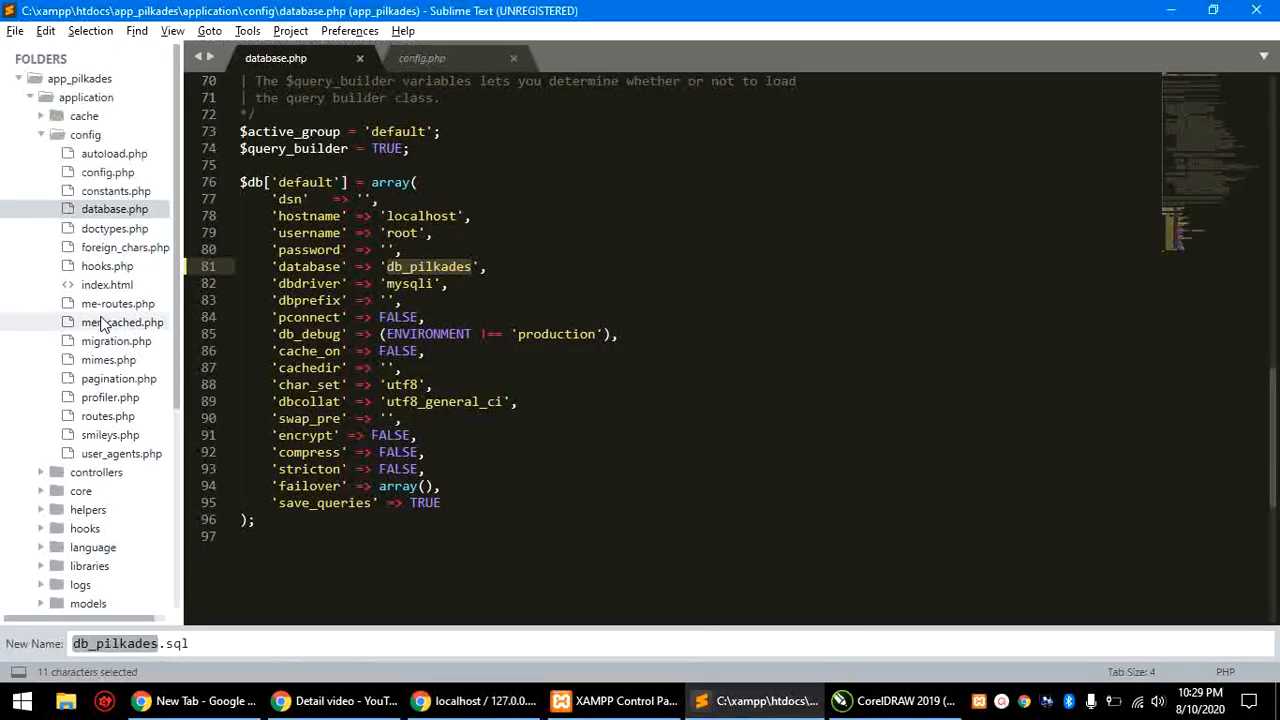
{"action": "left_click", "coordinate": [41, 134]}
{"action": "left_click", "coordinate": [31, 99]}
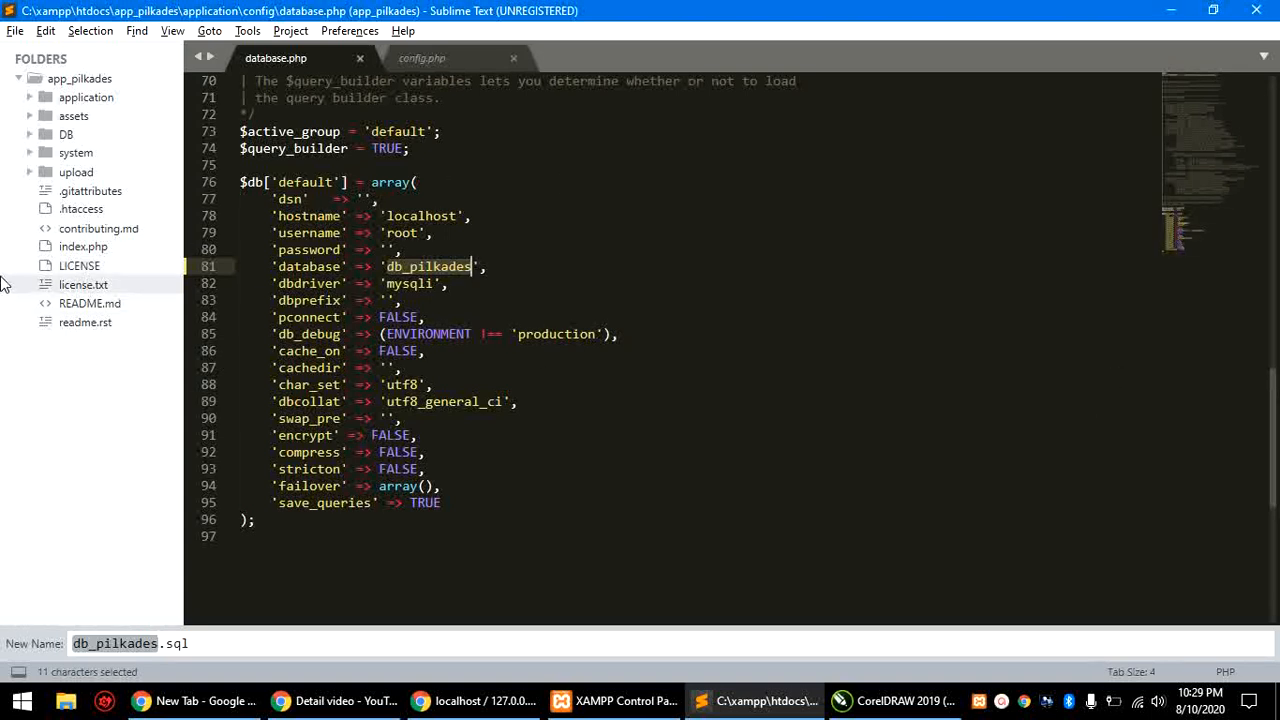
Step: Open system/database/DB.php, scroll to its DB() function, then fold the system folders back up
{"action": "left_click", "coordinate": [80, 155]}
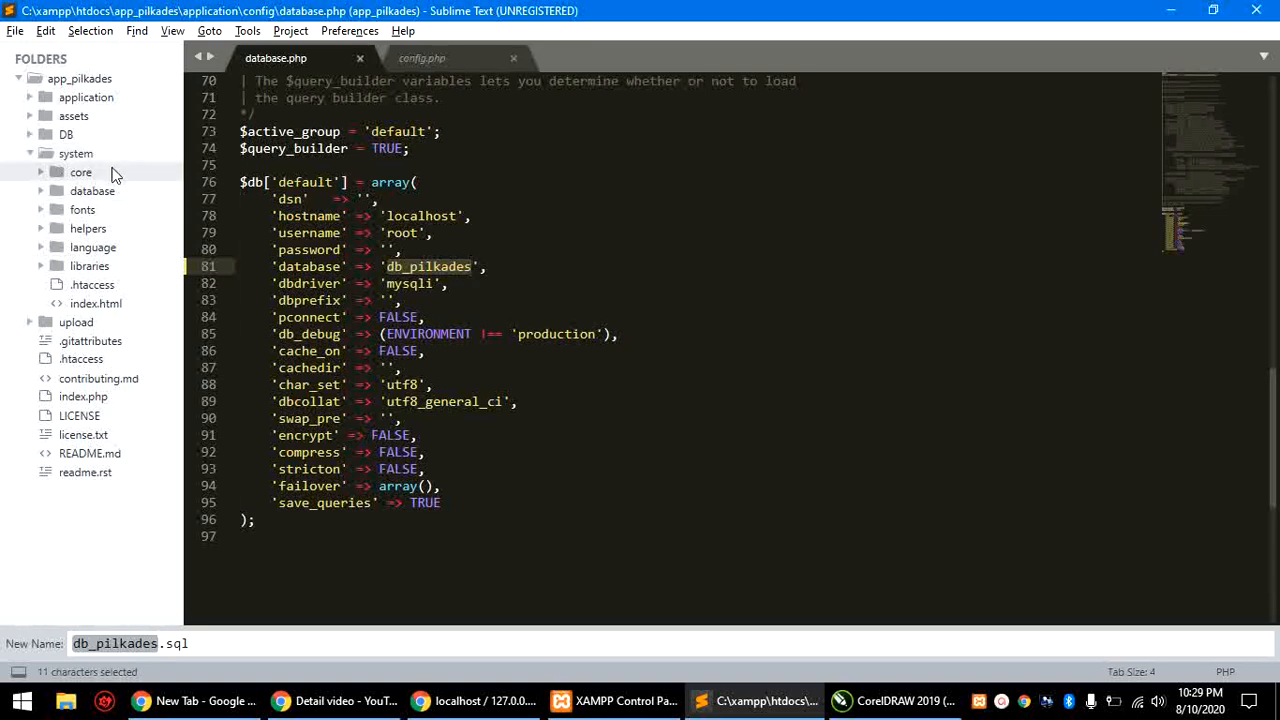
{"action": "left_click", "coordinate": [98, 192]}
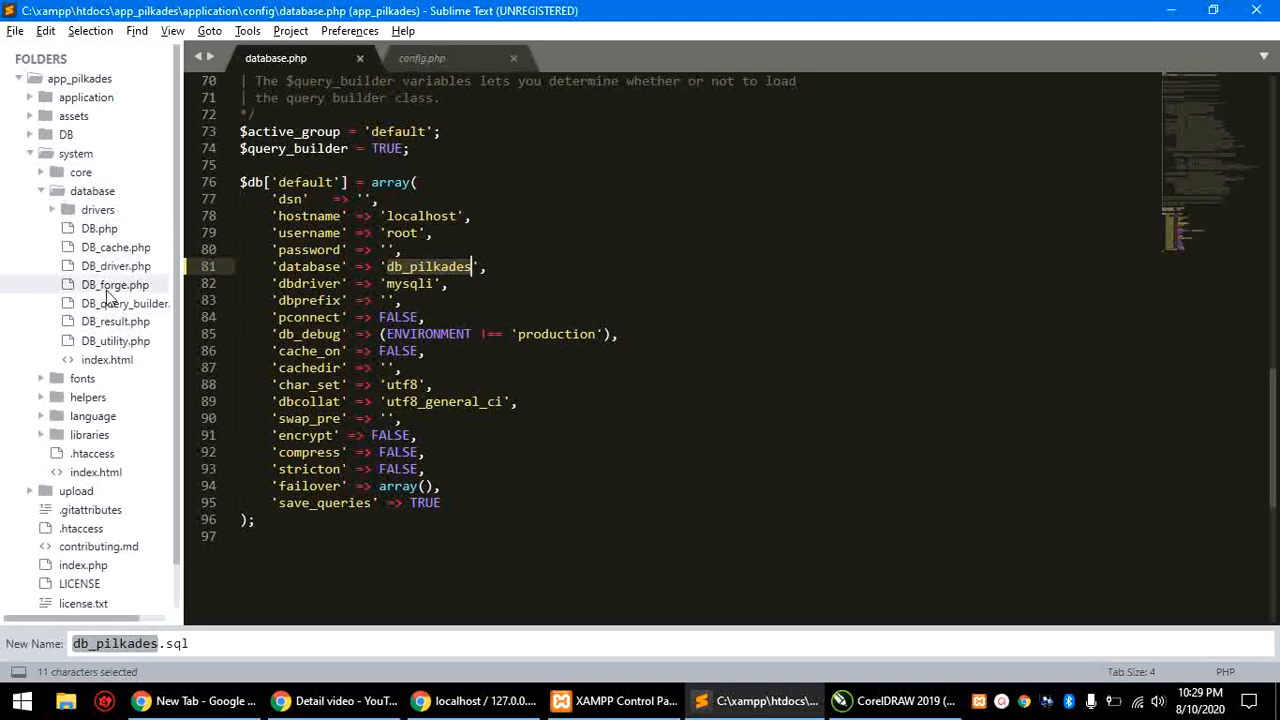
{"action": "left_click", "coordinate": [100, 228]}
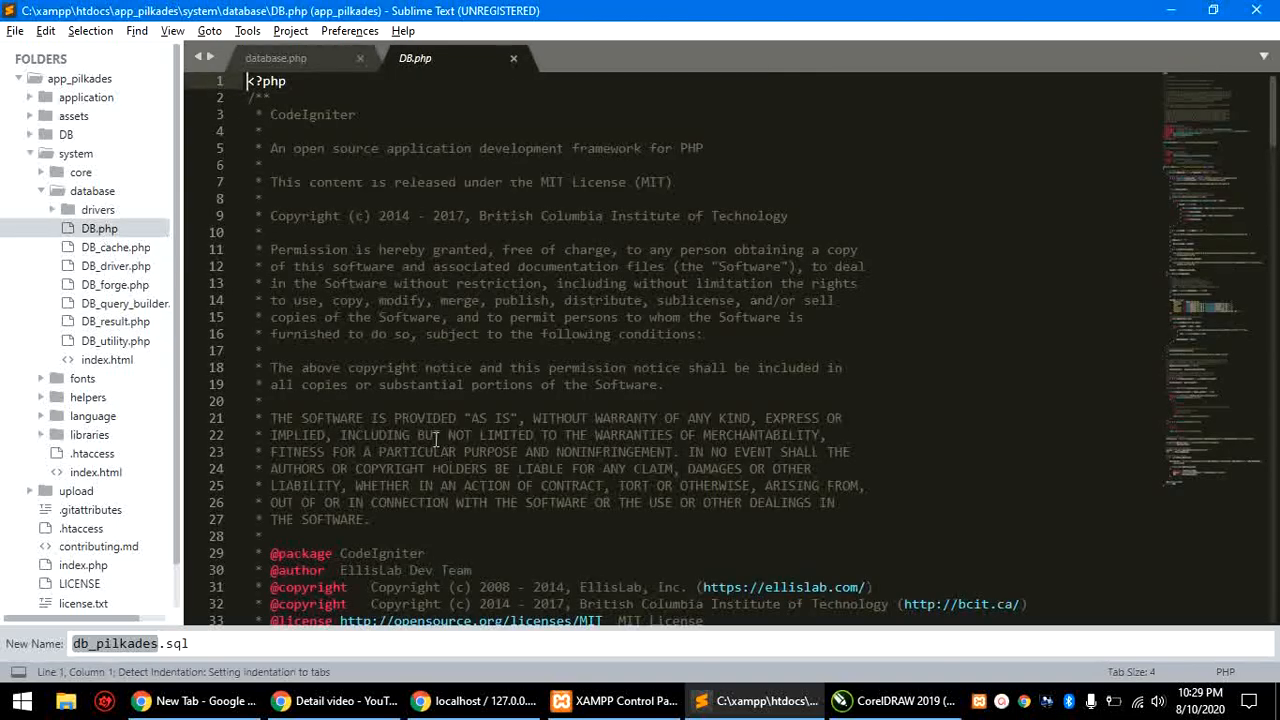
{"action": "scroll", "coordinate": [440, 440], "scroll_direction": "down", "scroll_amount": 8}
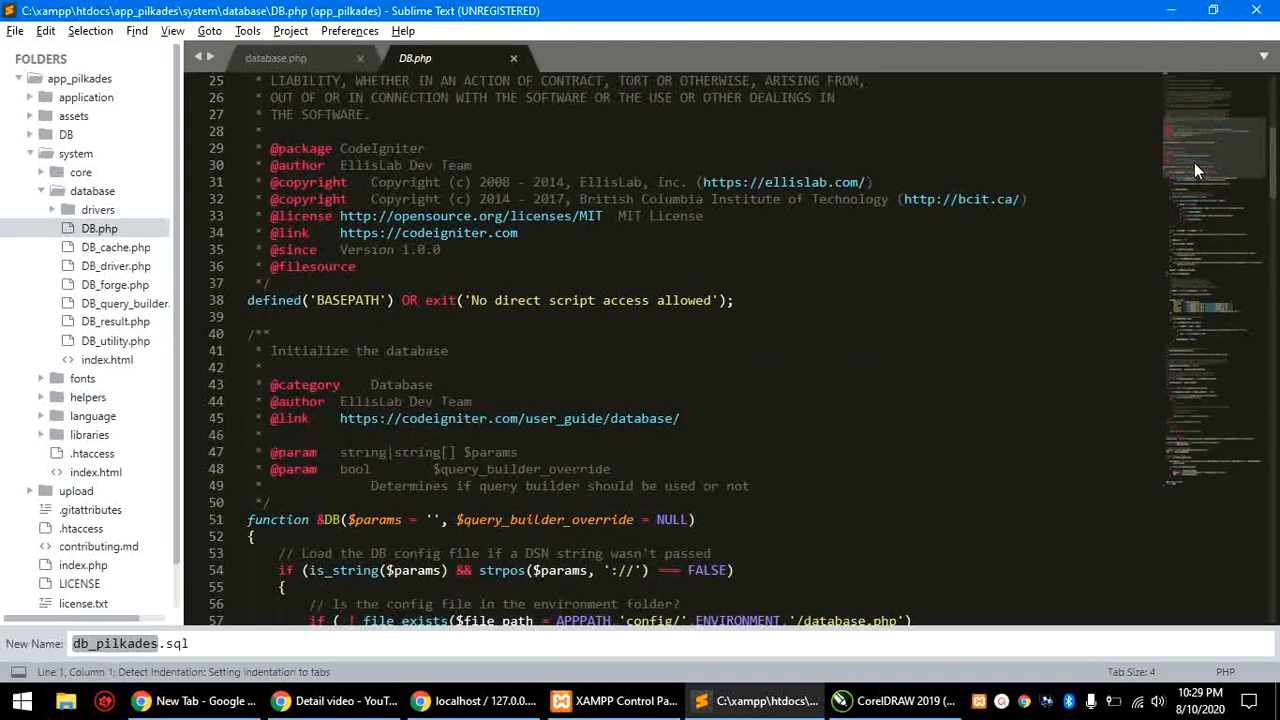
{"action": "scroll", "coordinate": [498, 323], "scroll_direction": "down", "scroll_amount": 4}
{"action": "scroll", "coordinate": [498, 323], "scroll_direction": "down", "scroll_amount": 1}
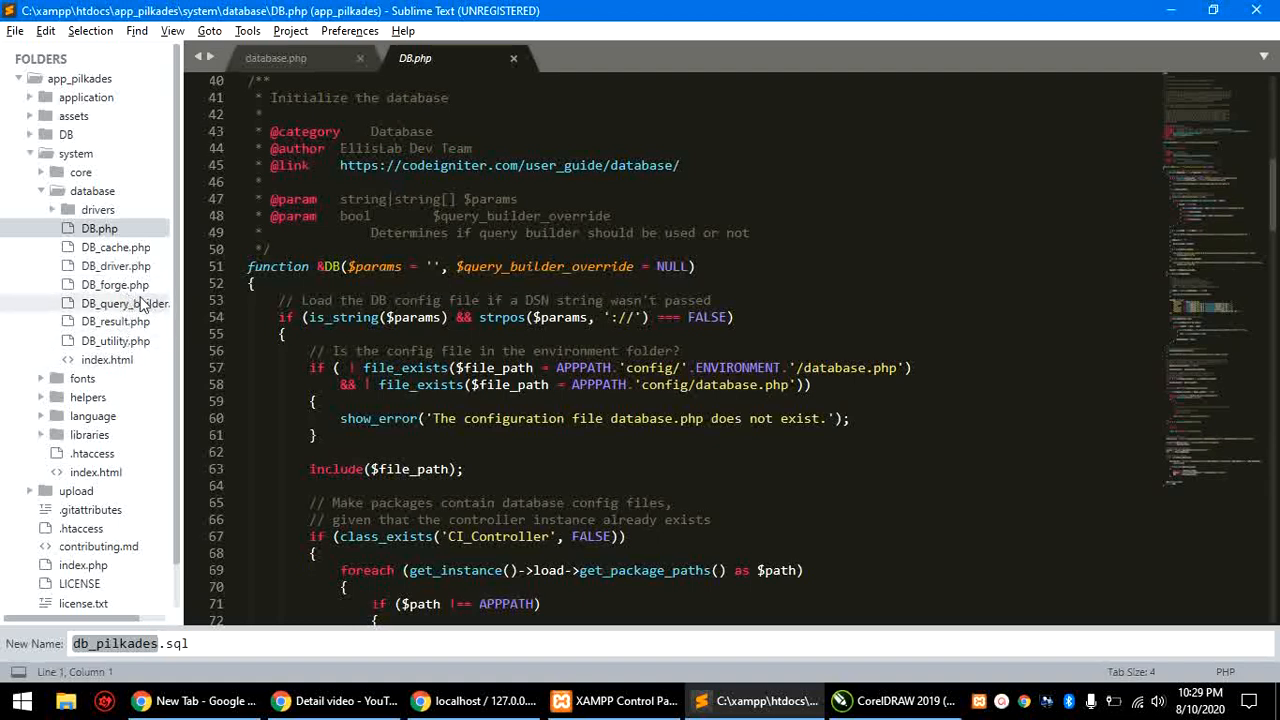
{"action": "left_click", "coordinate": [42, 192]}
{"action": "left_click", "coordinate": [31, 155]}
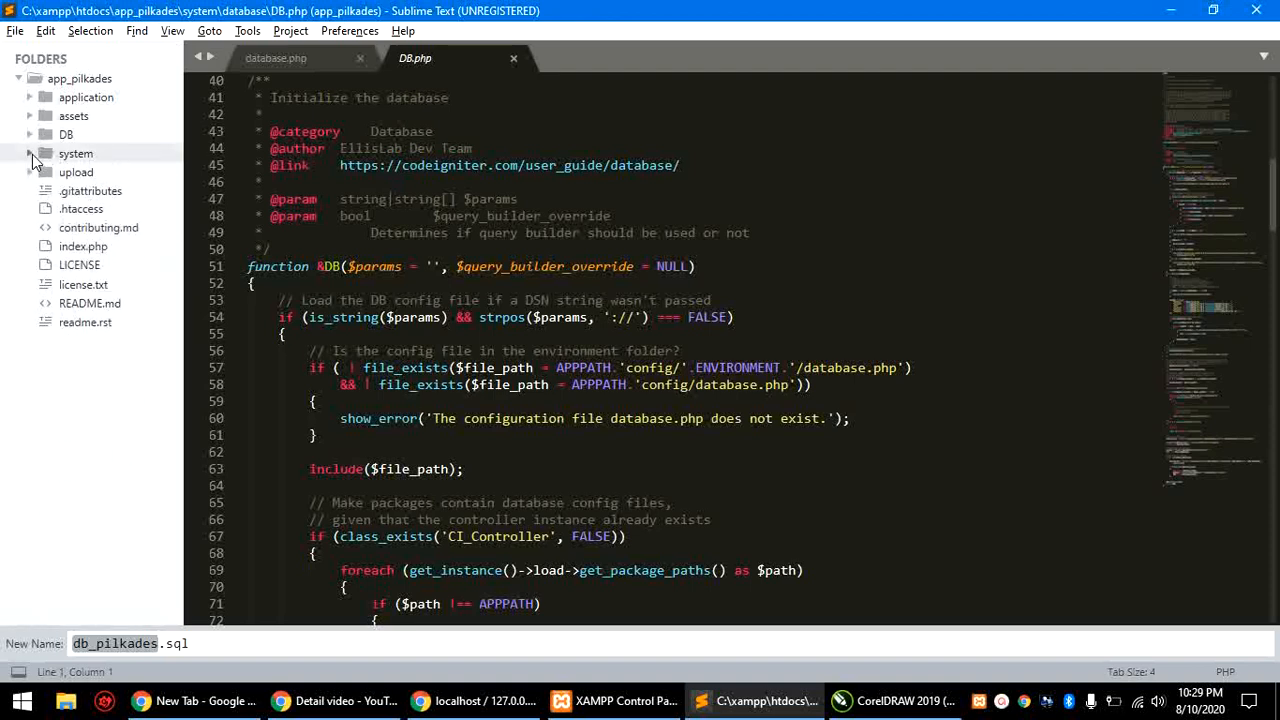